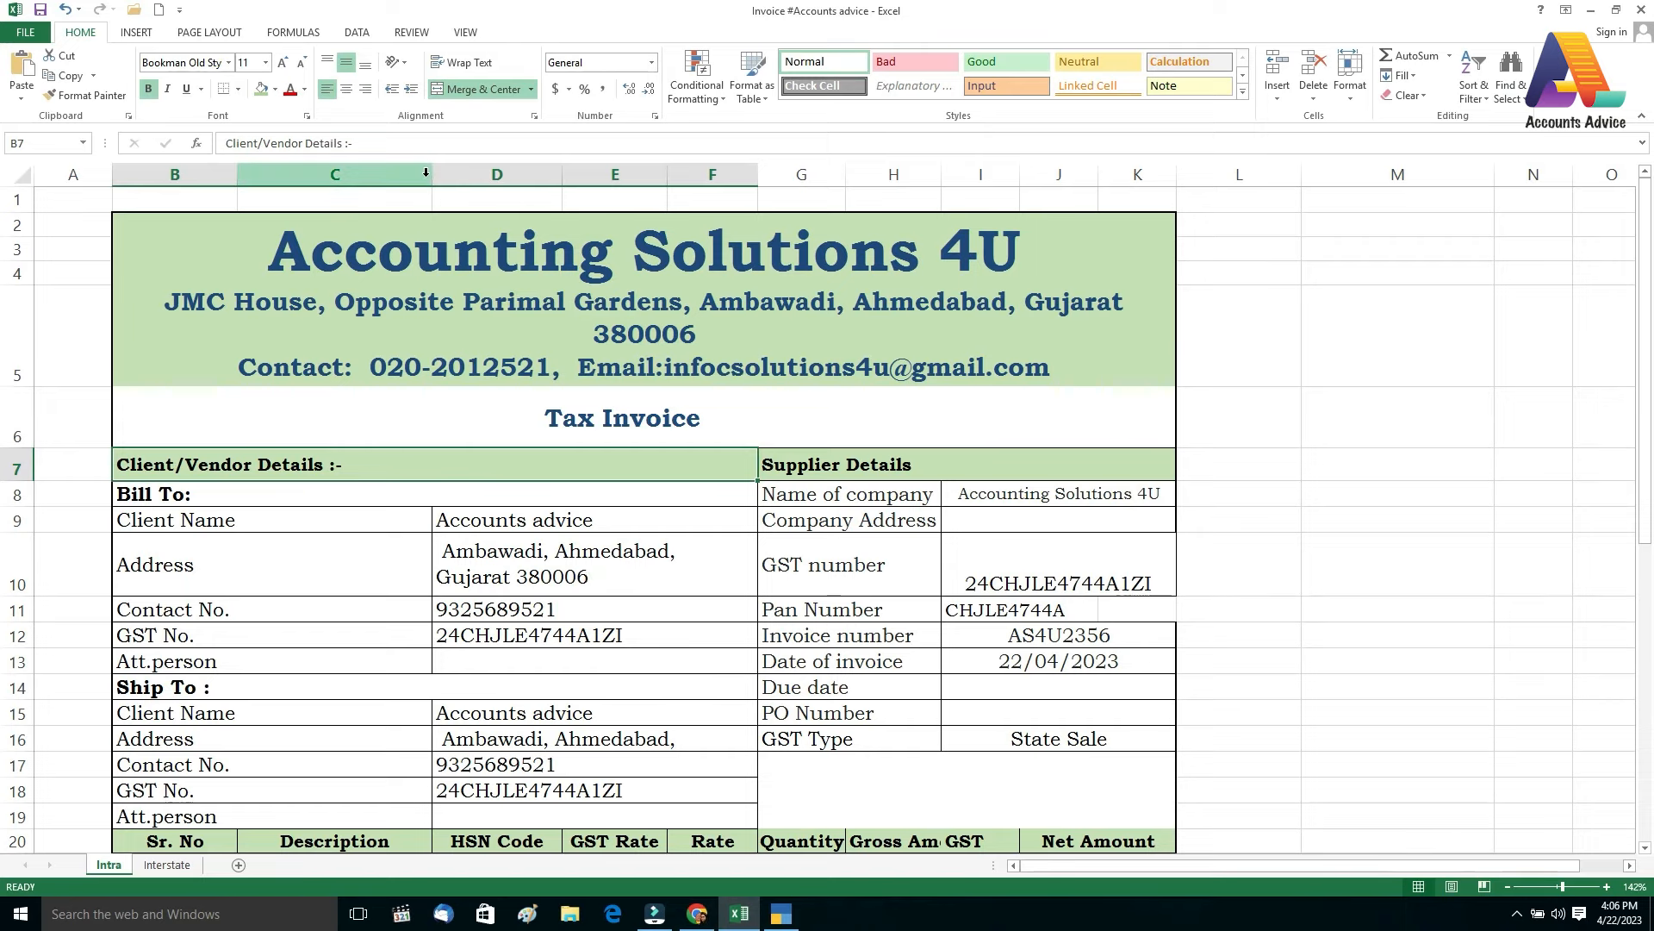
Review the tax invoice in the Intra sheet, from the client and supplier details down to the items, GST and totals
{"action": "scroll", "coordinate": [545, 722], "scroll_direction": "down", "scroll_amount": 6}
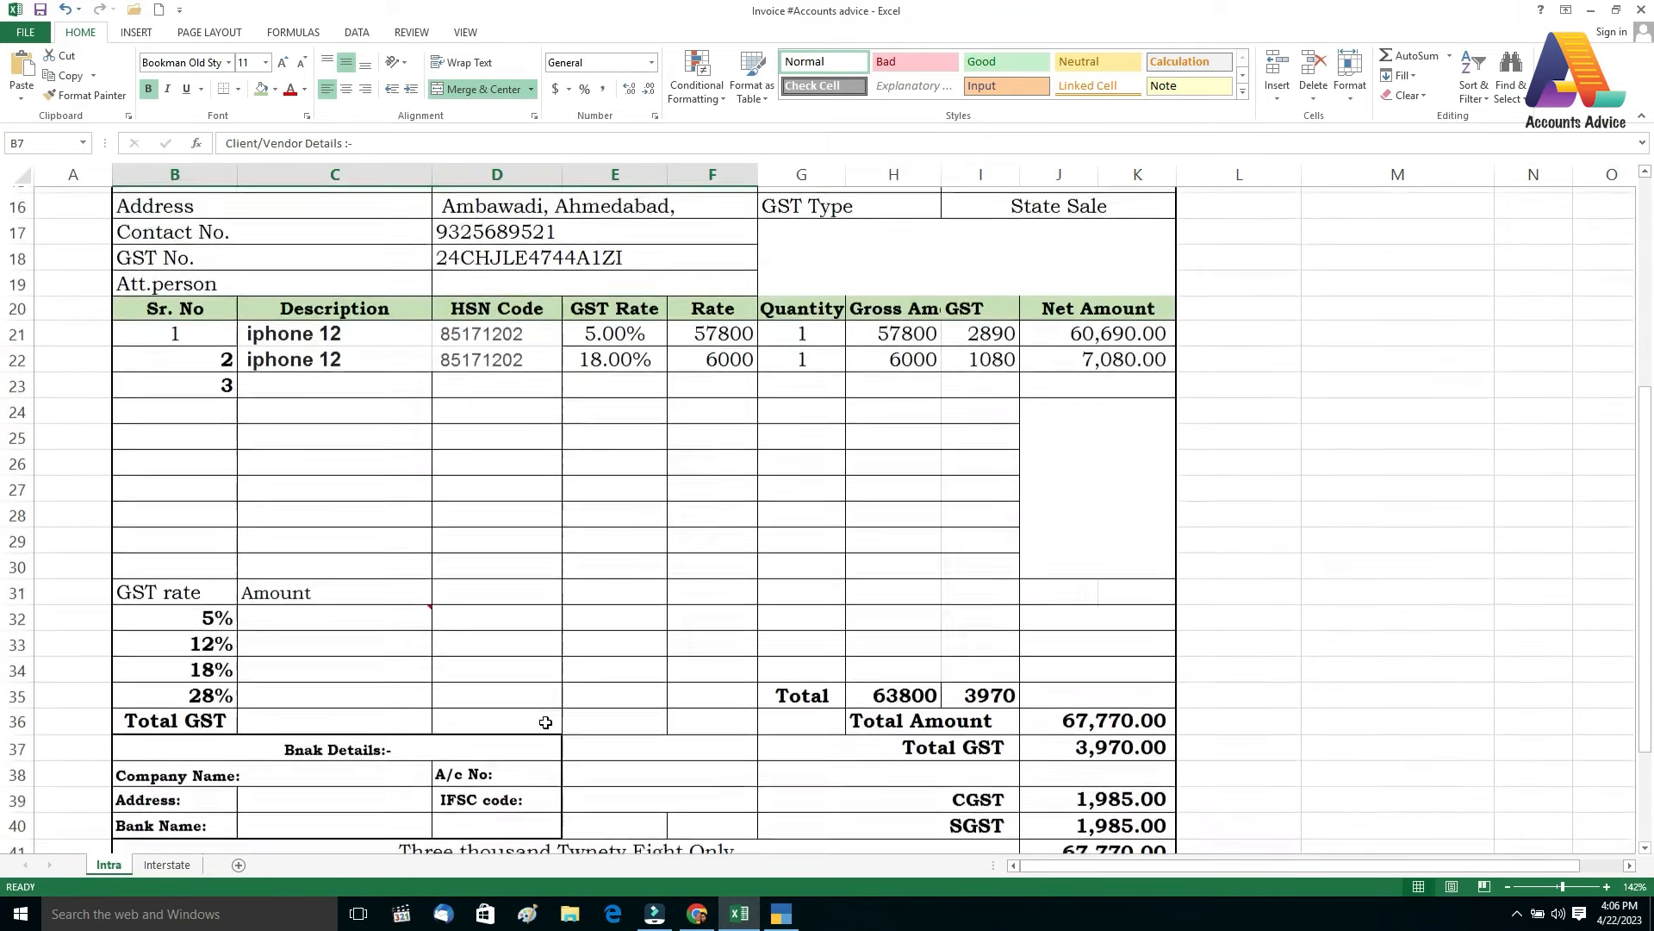
{"action": "scroll", "coordinate": [545, 723], "scroll_direction": "up", "scroll_amount": 6}
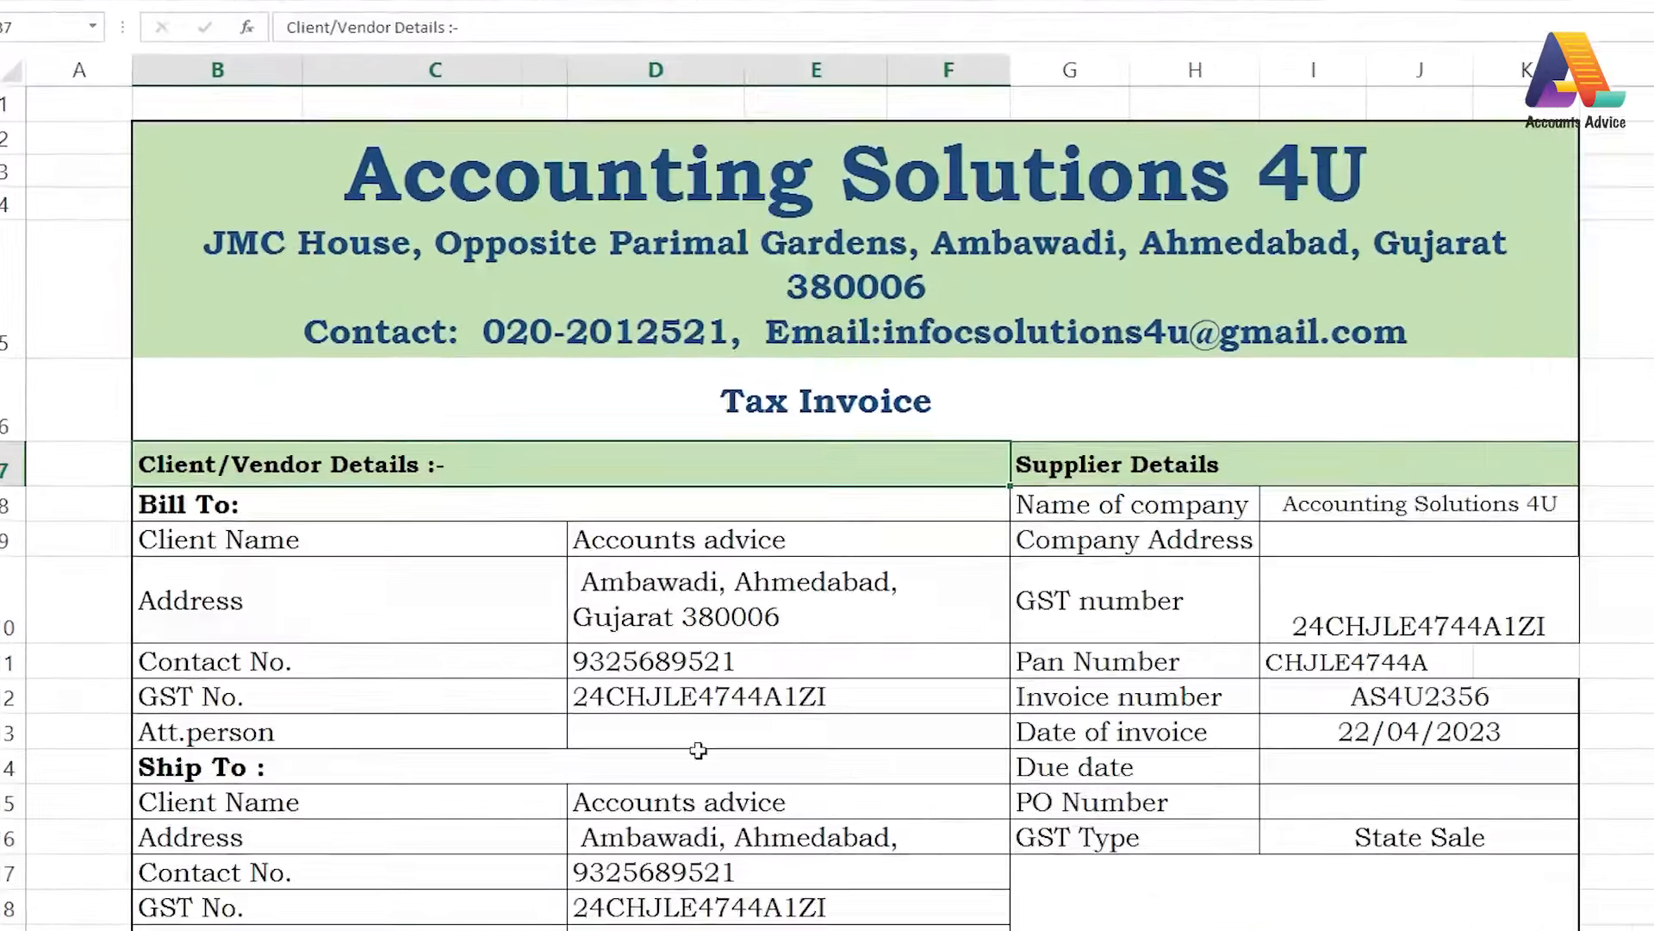
{"action": "left_click", "coordinate": [483, 634]}
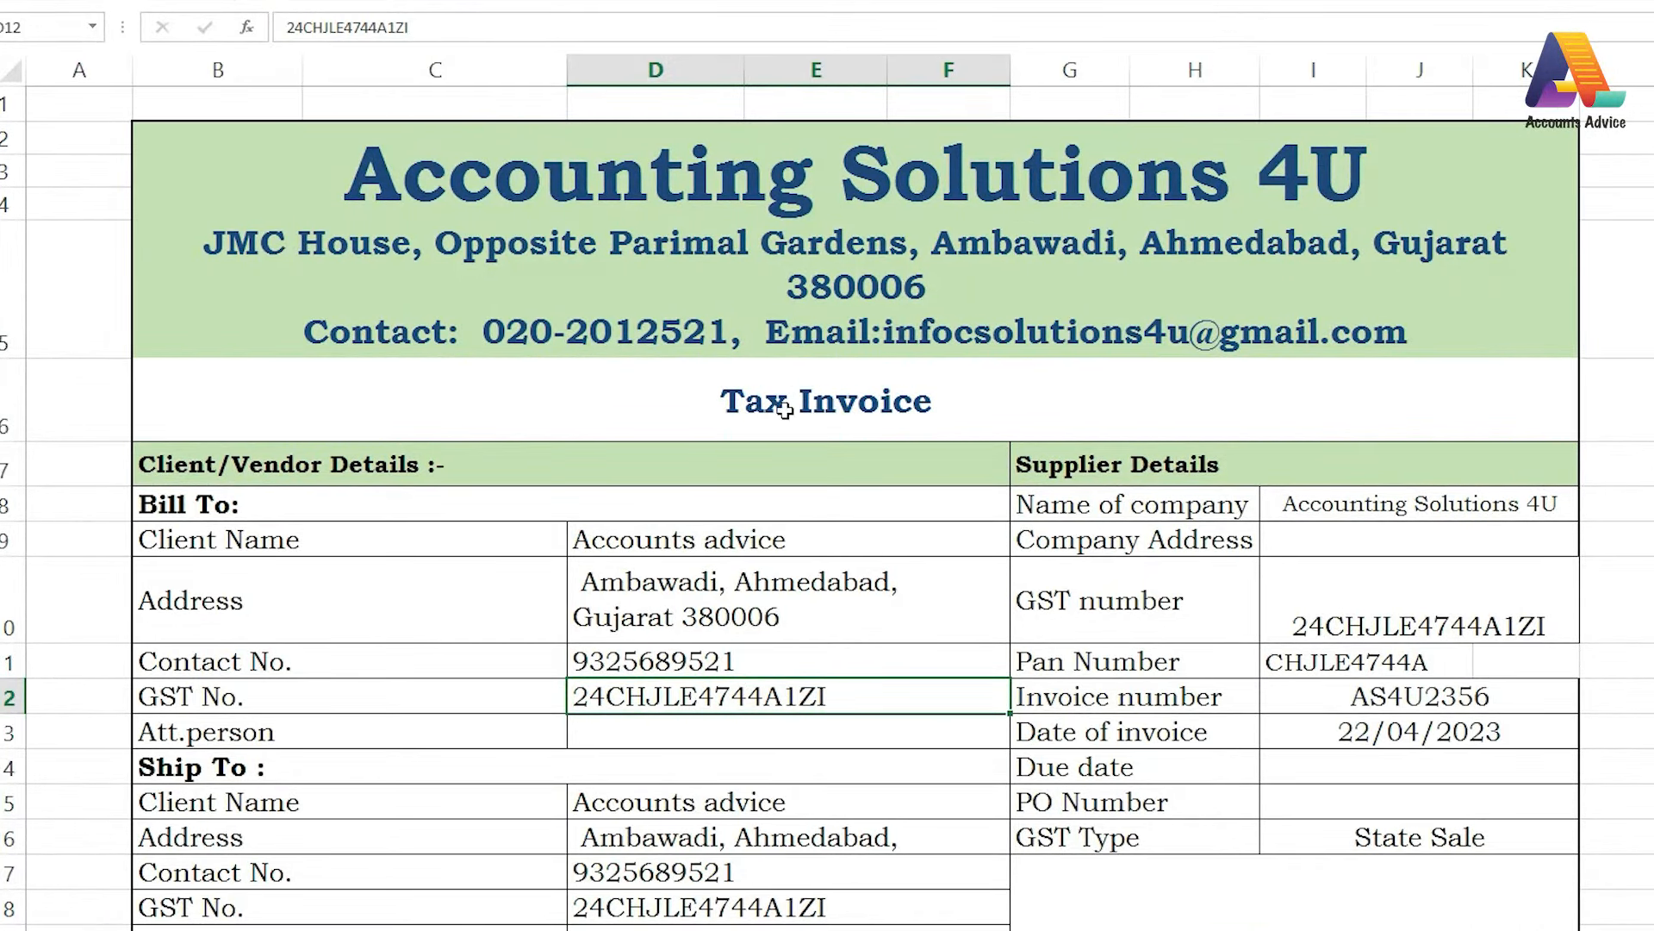
{"action": "scroll", "coordinate": [877, 582], "scroll_direction": "down", "scroll_amount": 2}
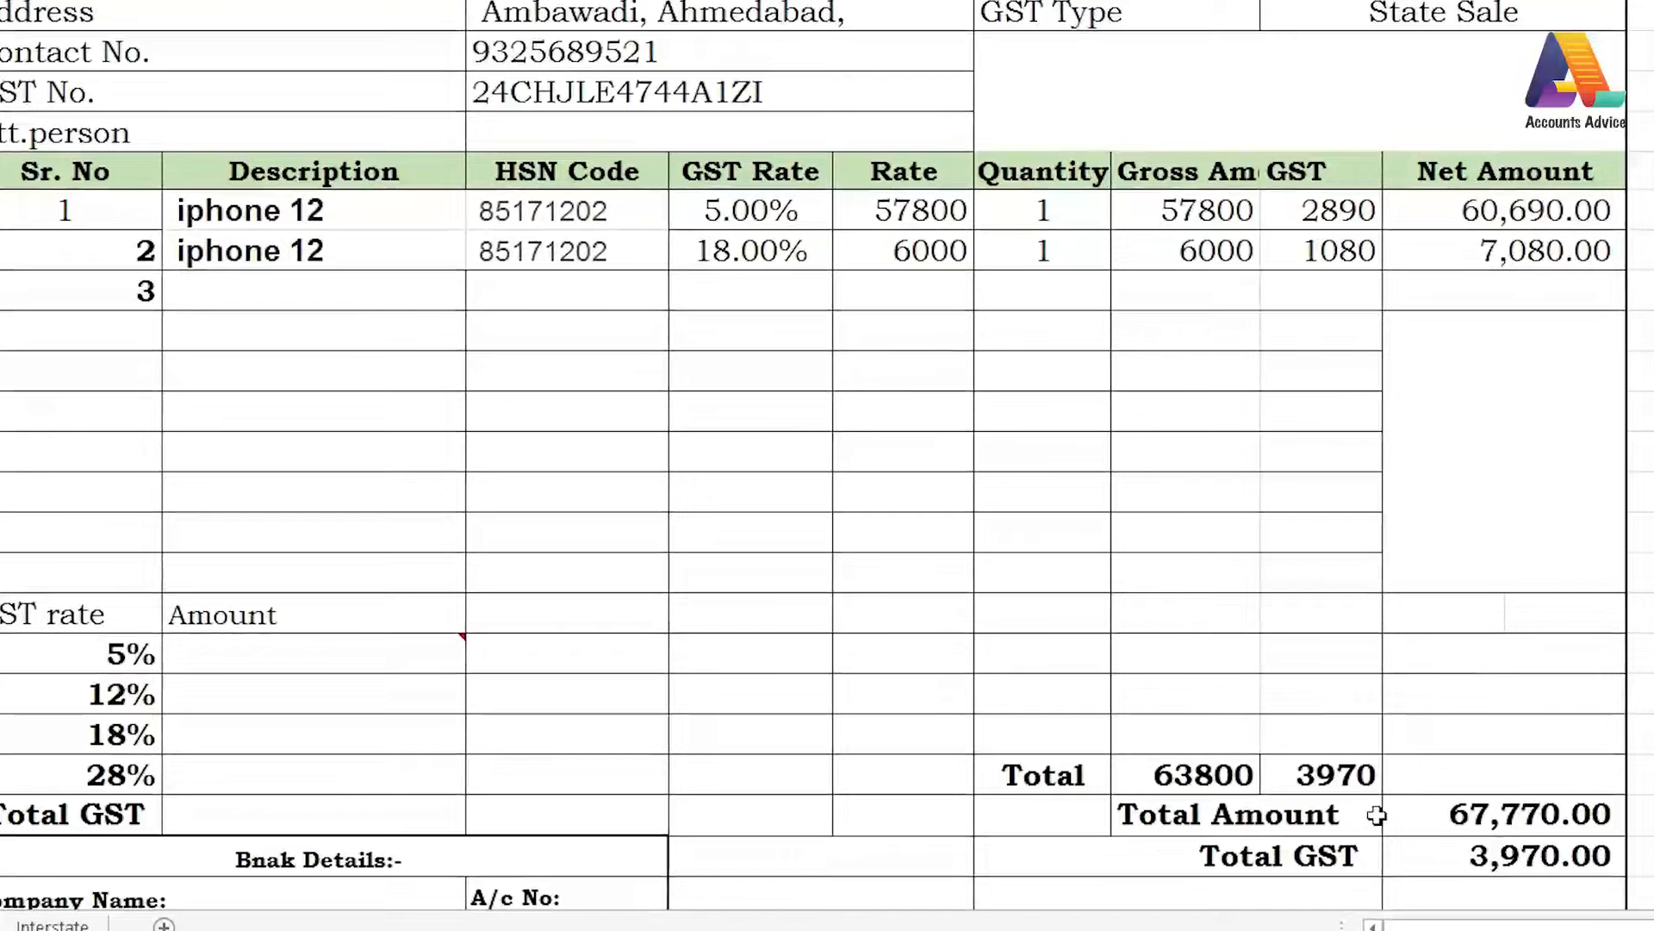
{"action": "scroll", "coordinate": [1309, 845], "scroll_direction": "down", "scroll_amount": 2}
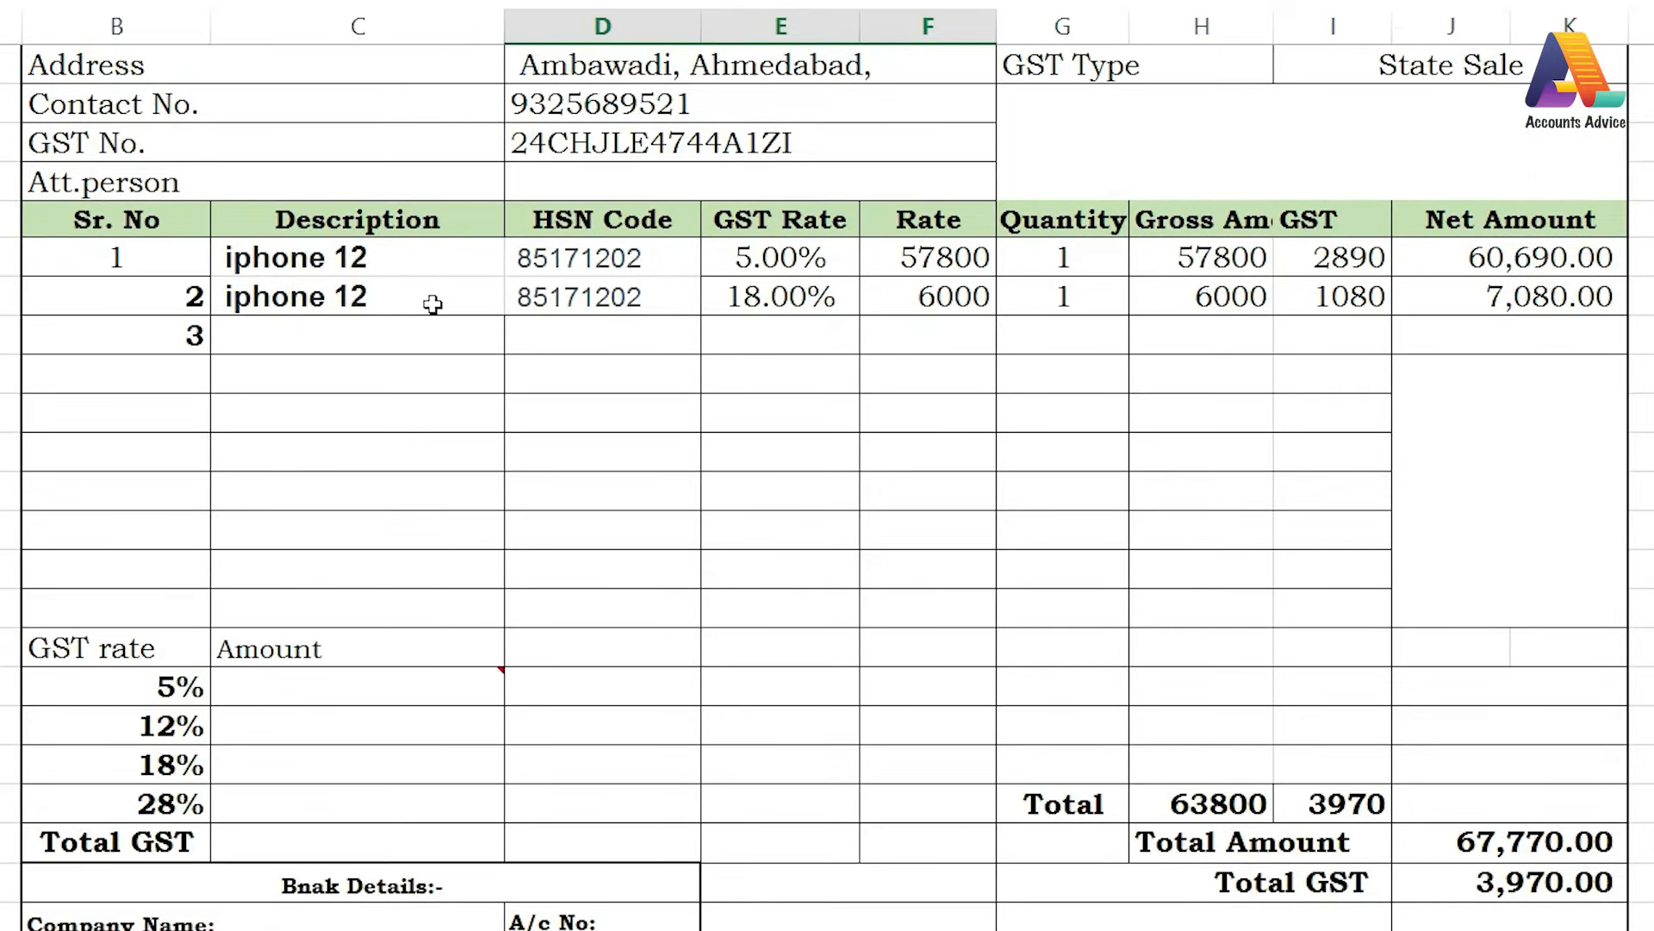
{"action": "scroll", "coordinate": [473, 336], "scroll_direction": "up", "scroll_amount": 3}
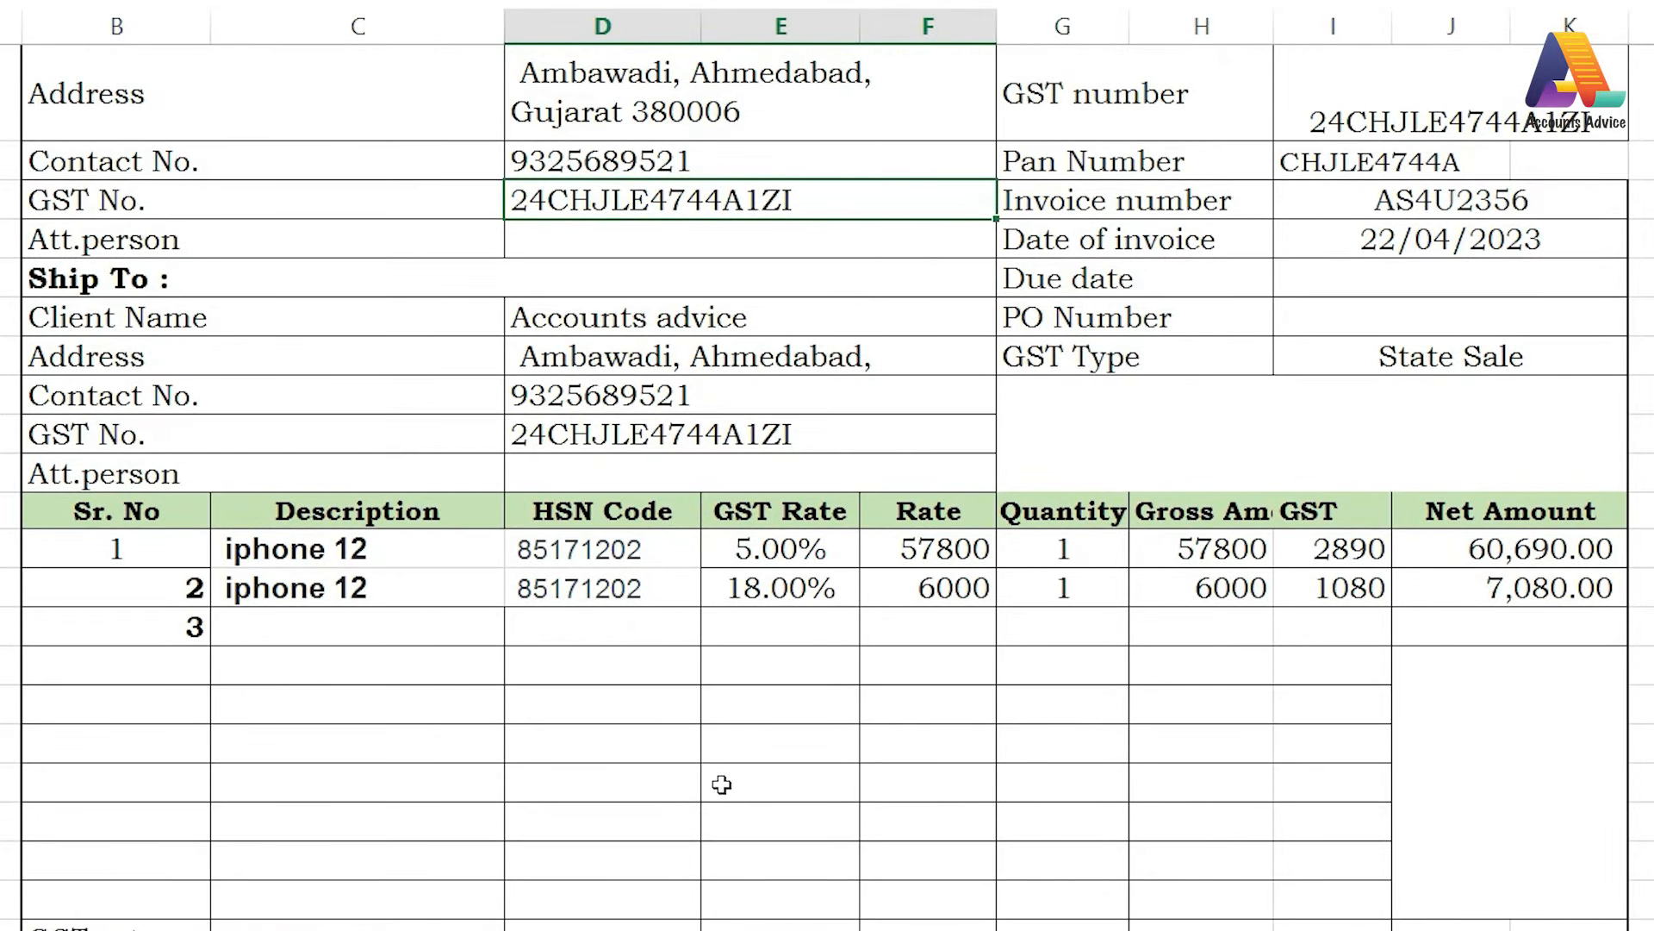
{"action": "scroll", "coordinate": [804, 524], "scroll_direction": "up", "scroll_amount": 5}
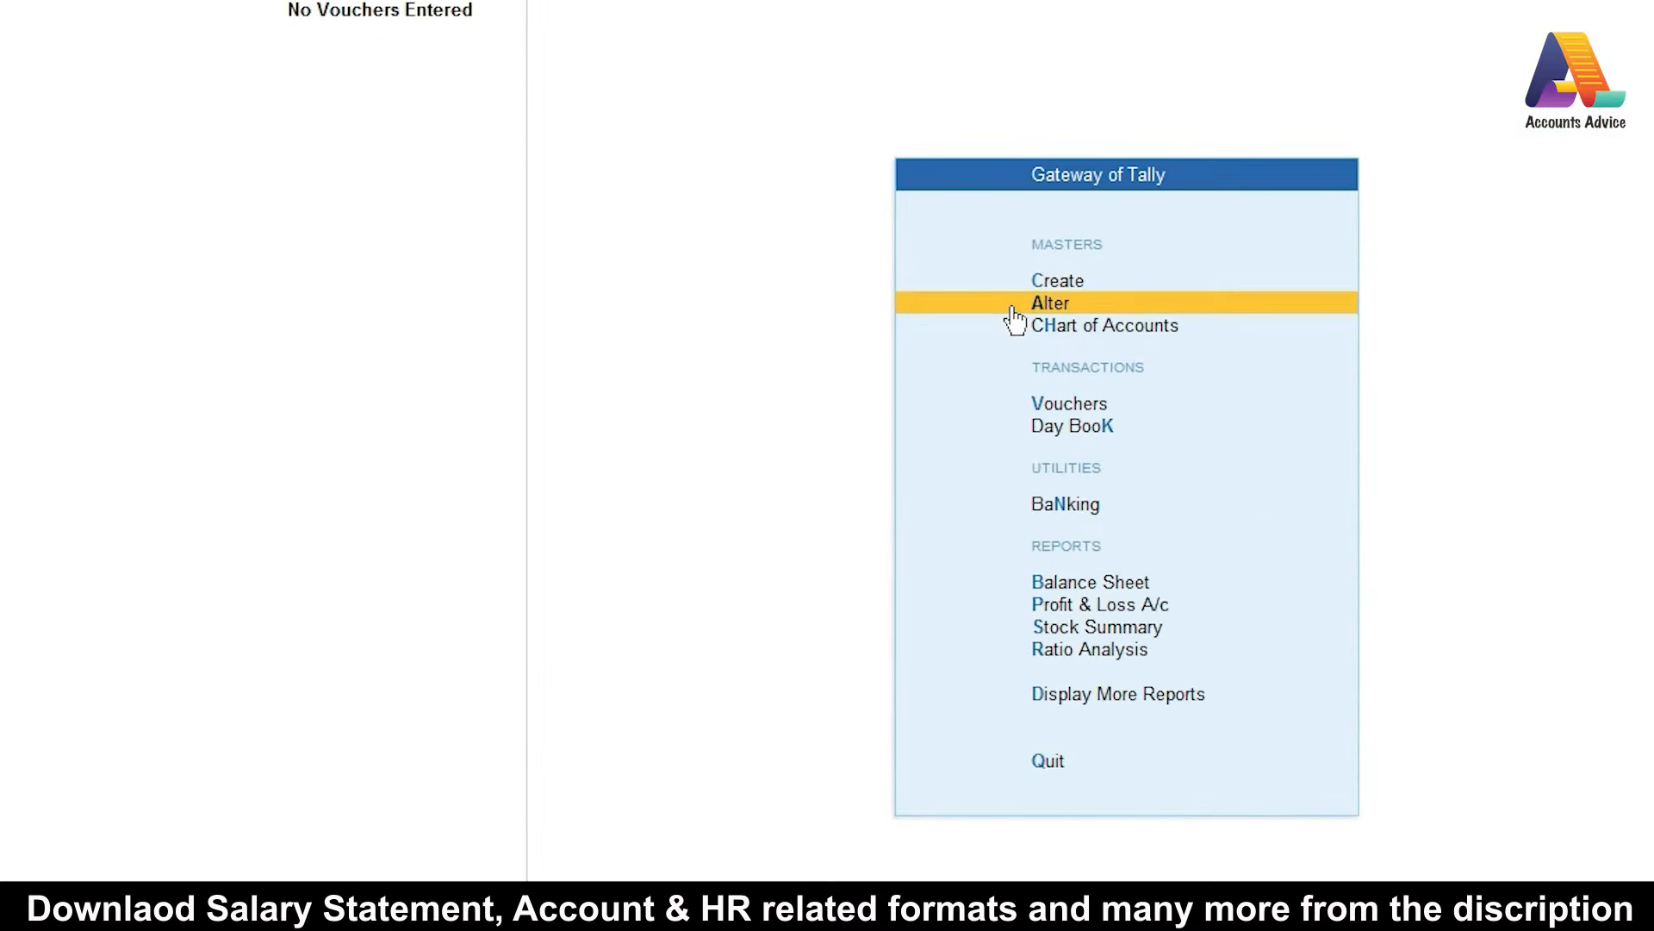
Switch to TallyPrime and start a new purchase voucher
{"action": "key", "text": "v"}
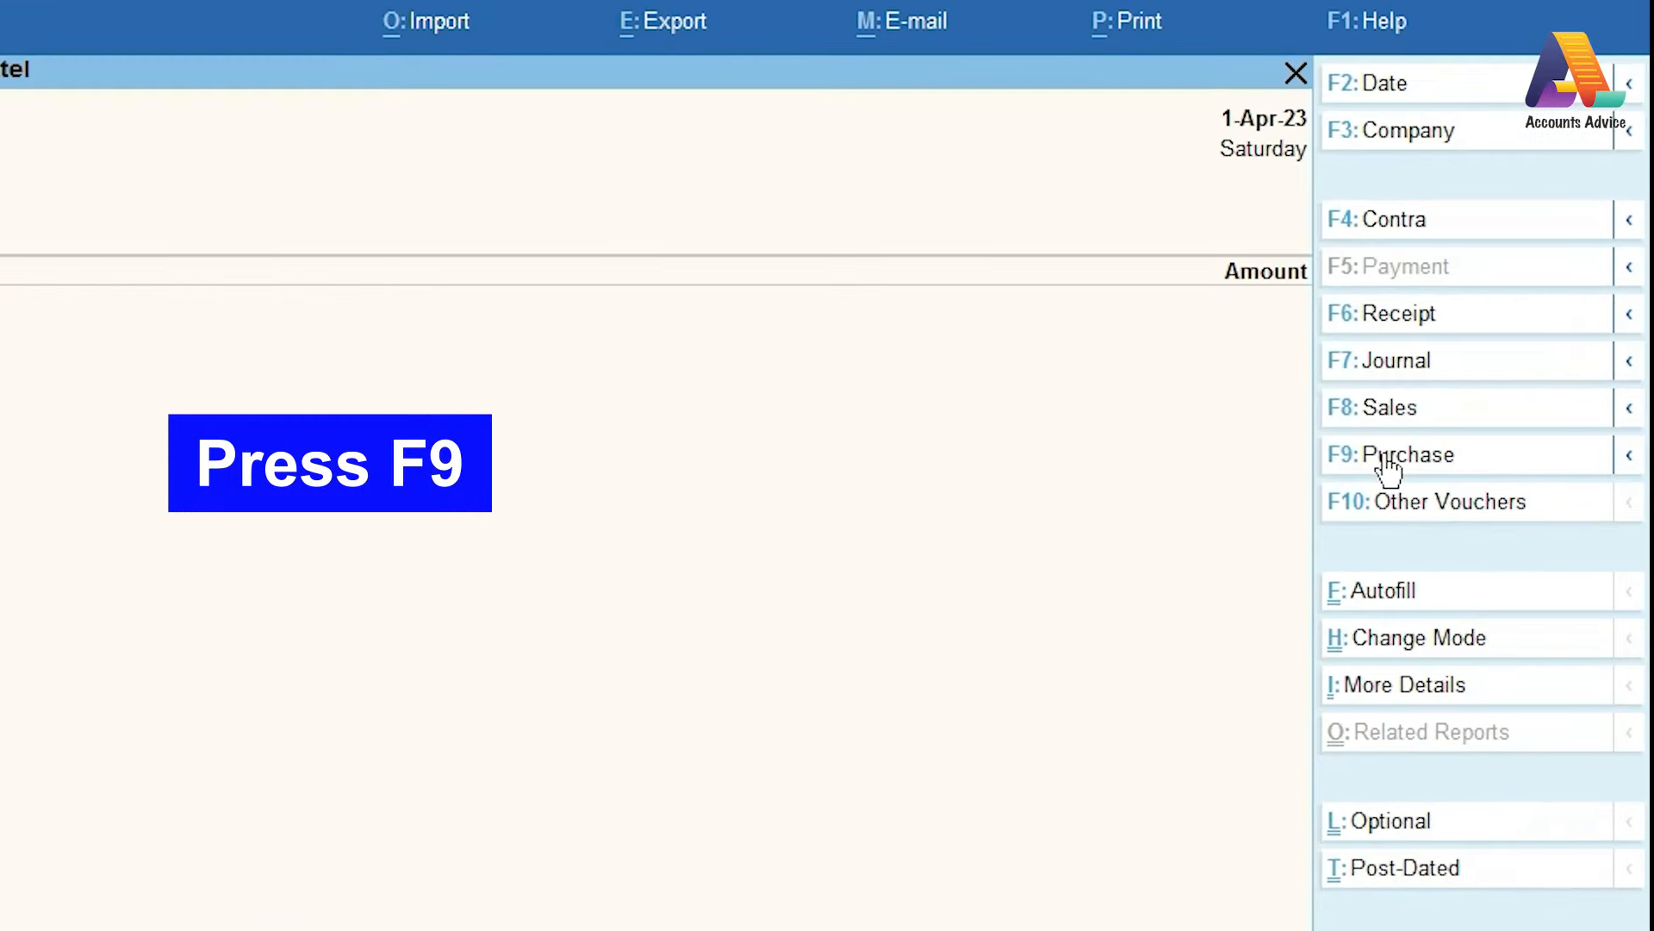
{"action": "left_click", "coordinate": [1469, 461]}
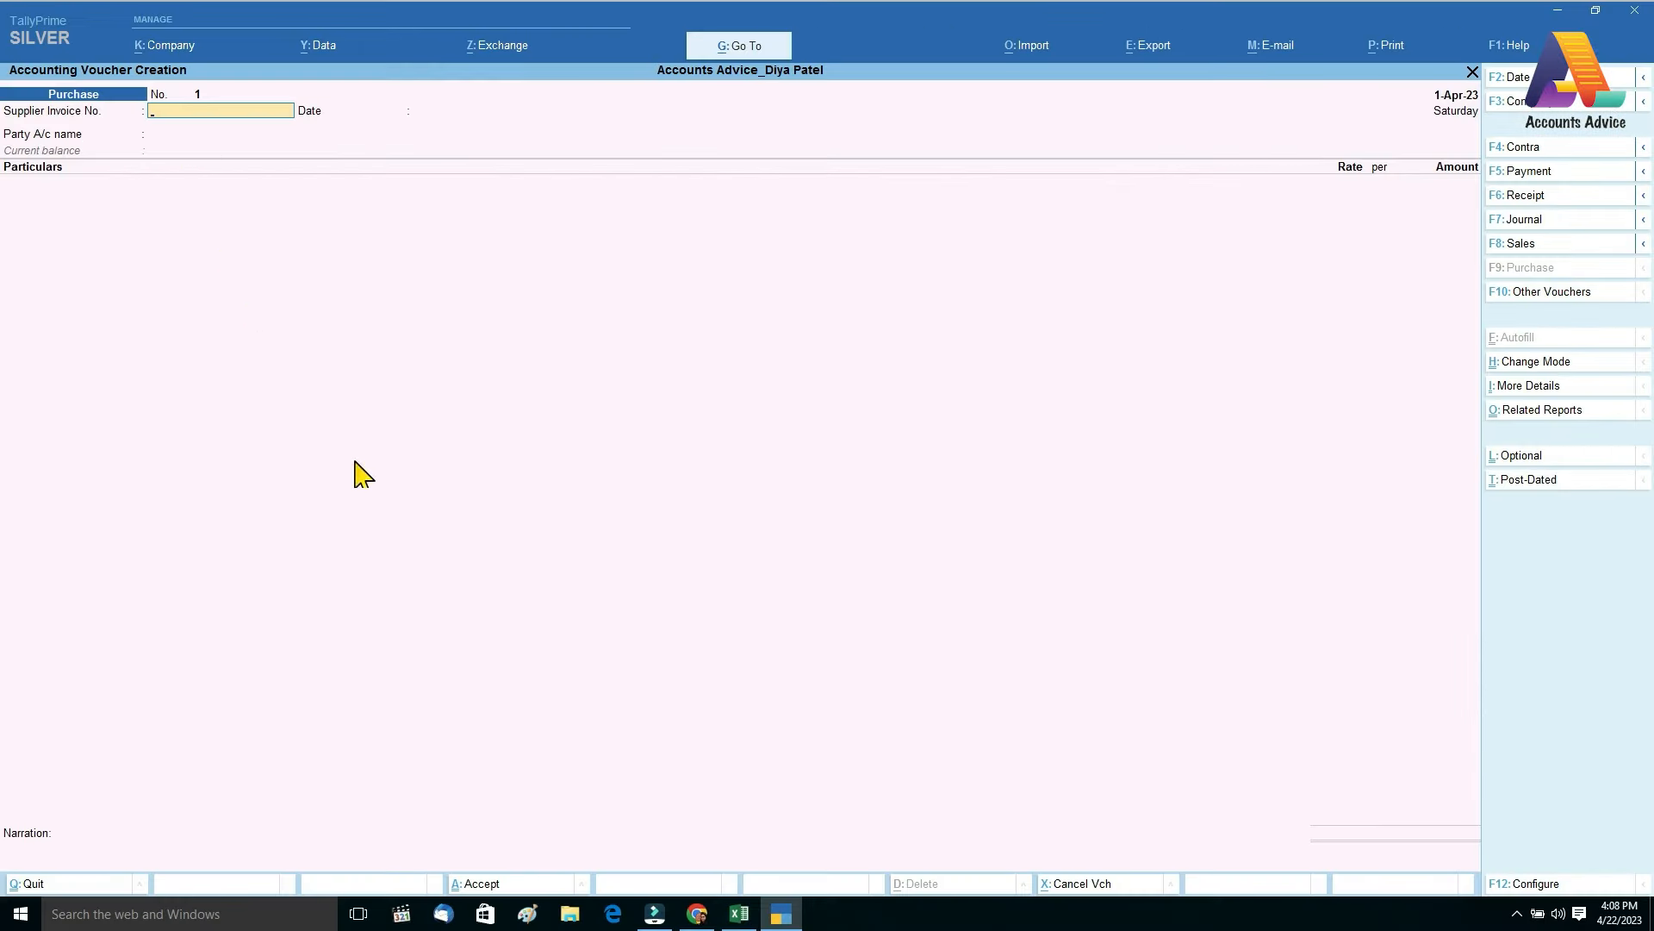
Switch to the Excel invoice and examine the item descriptions in its item table
{"action": "left_click", "coordinate": [739, 915]}
{"action": "scroll", "coordinate": [727, 701], "scroll_direction": "down", "scroll_amount": 3}
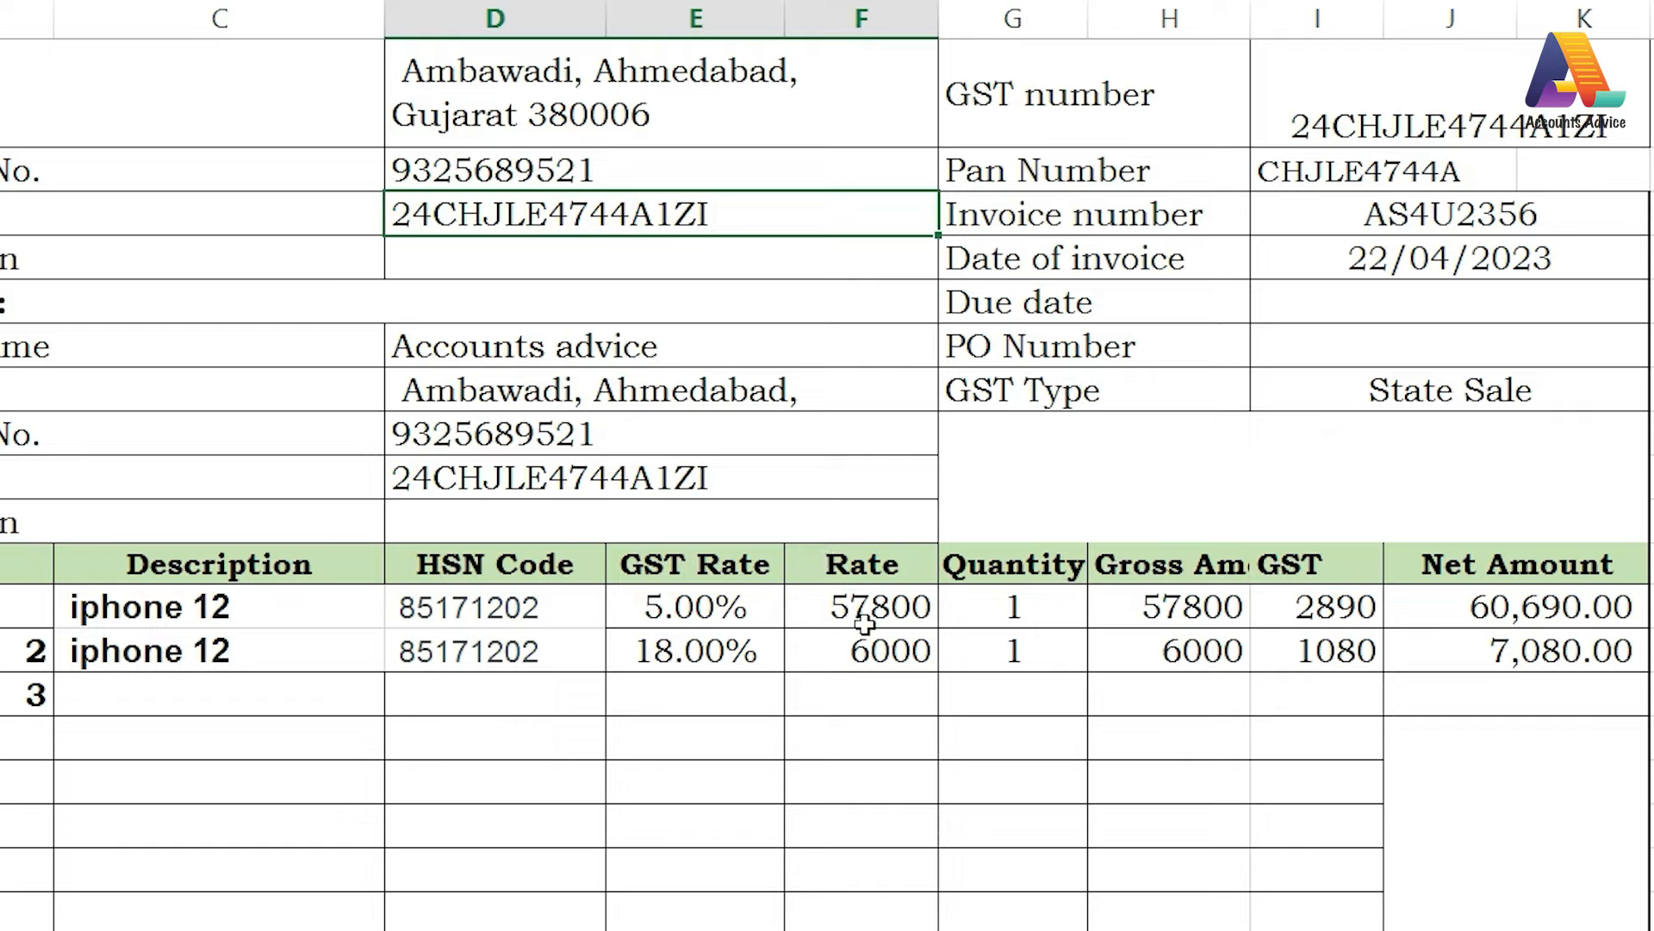
{"action": "left_click_drag", "start_coordinate": [234, 609], "coordinate": [228, 699]}
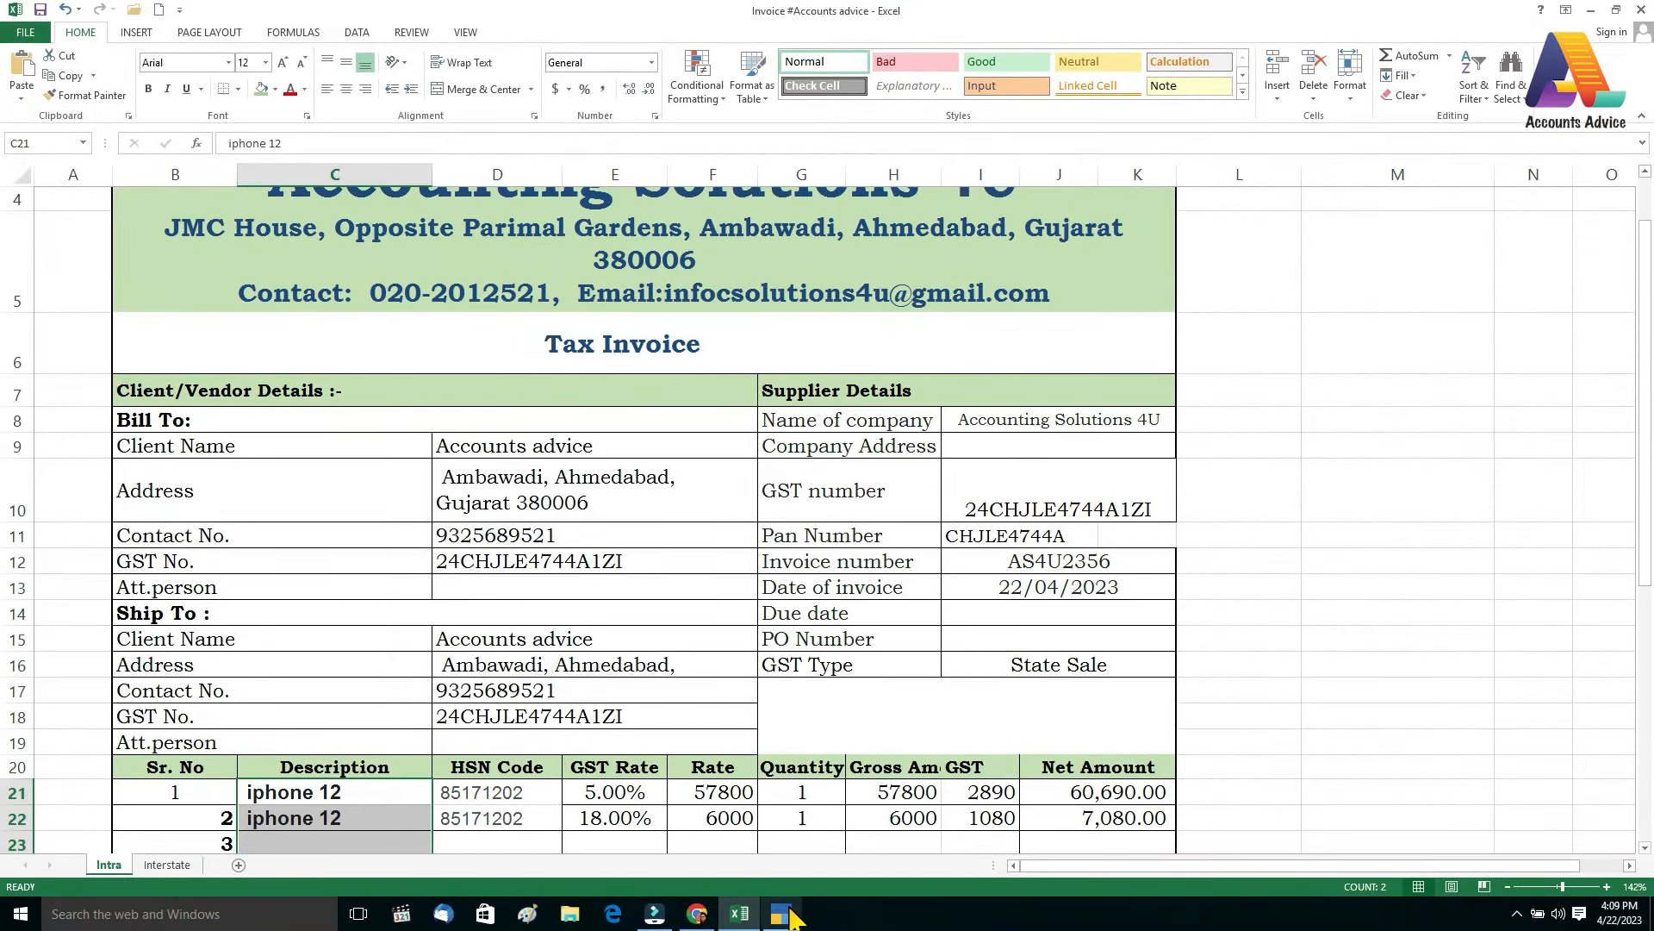
Return to TallyPrime and change the purchase voucher's mode to Item Invoice
{"action": "left_click", "coordinate": [786, 915]}
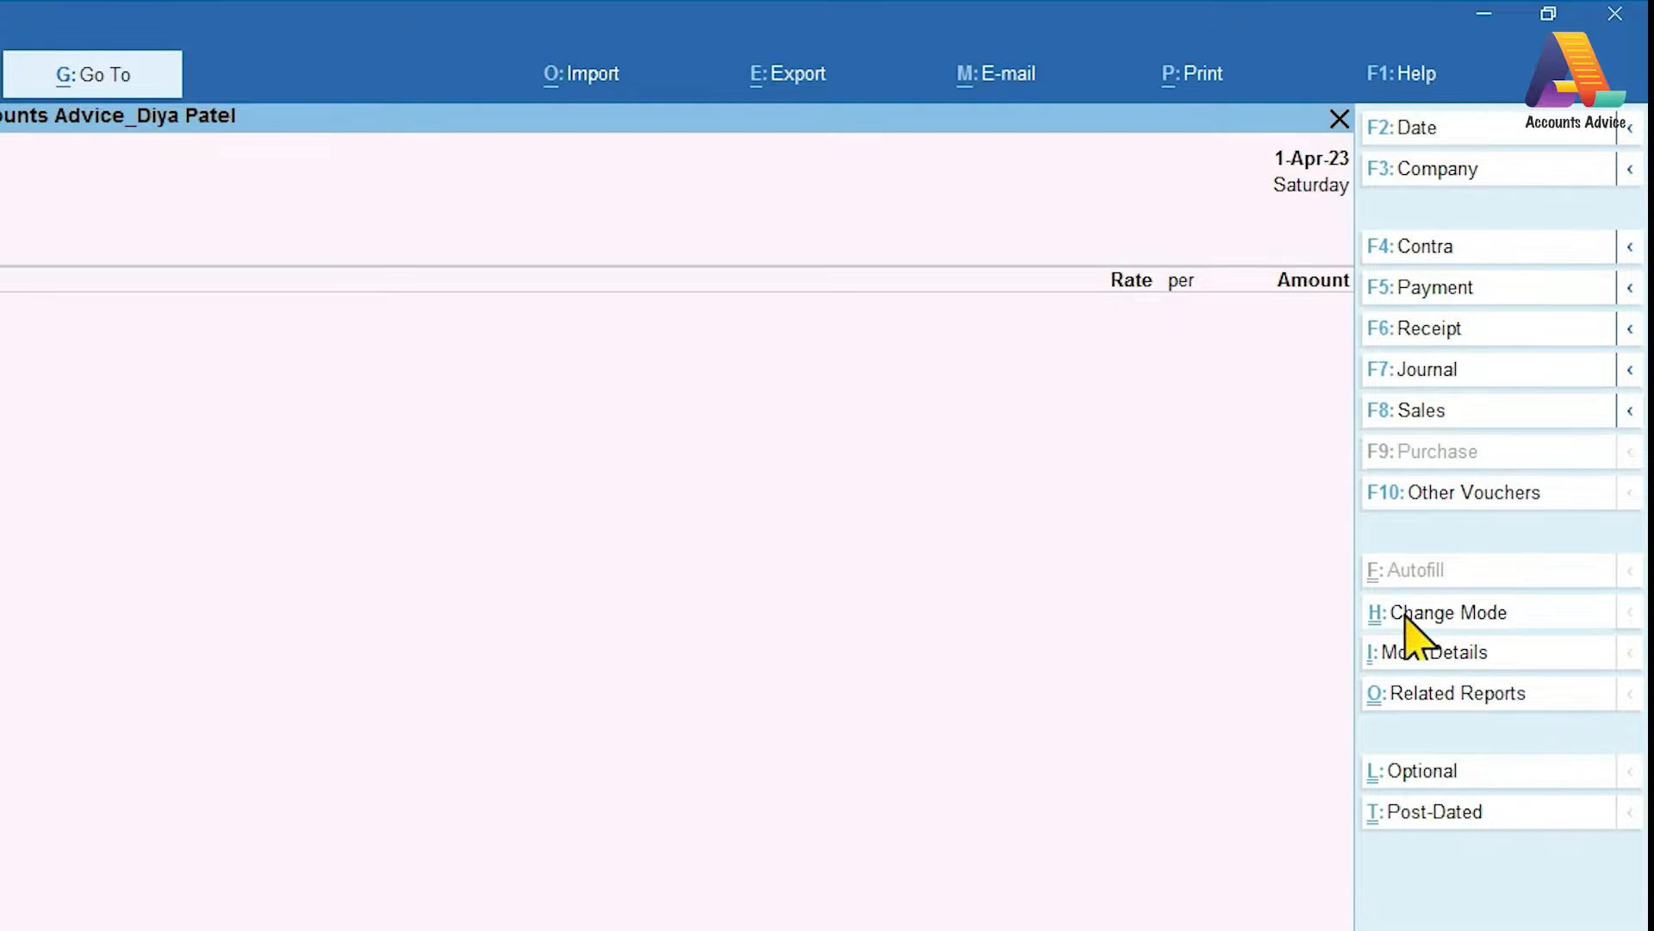
{"action": "left_click", "coordinate": [1406, 613]}
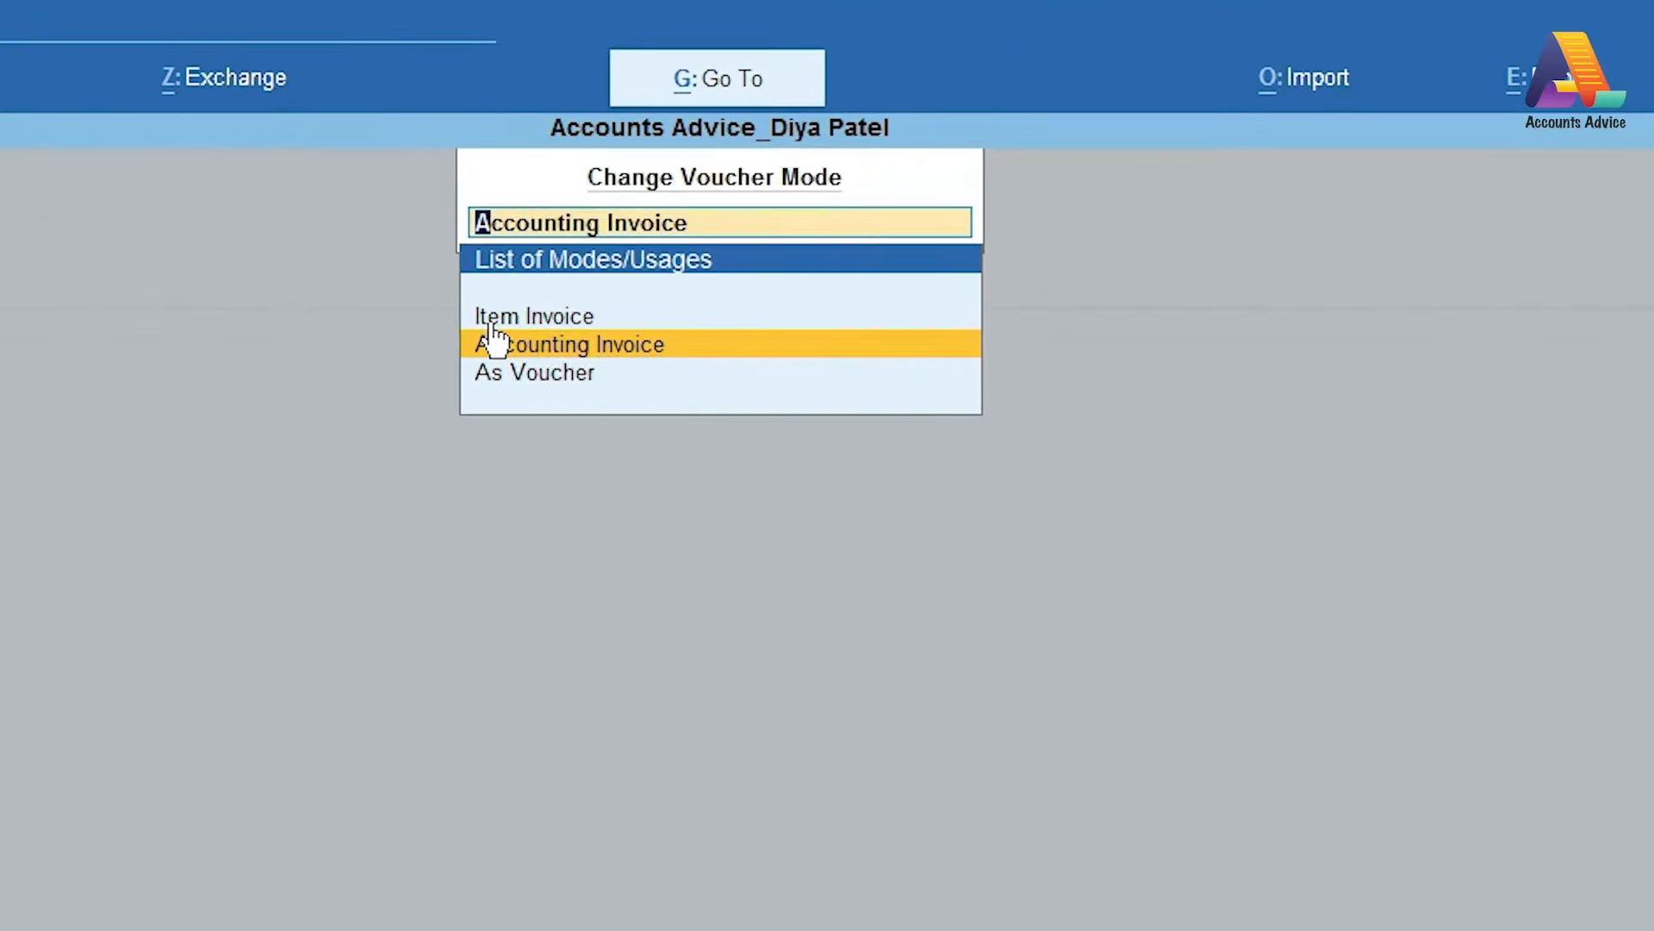
{"action": "key", "text": "Up"}
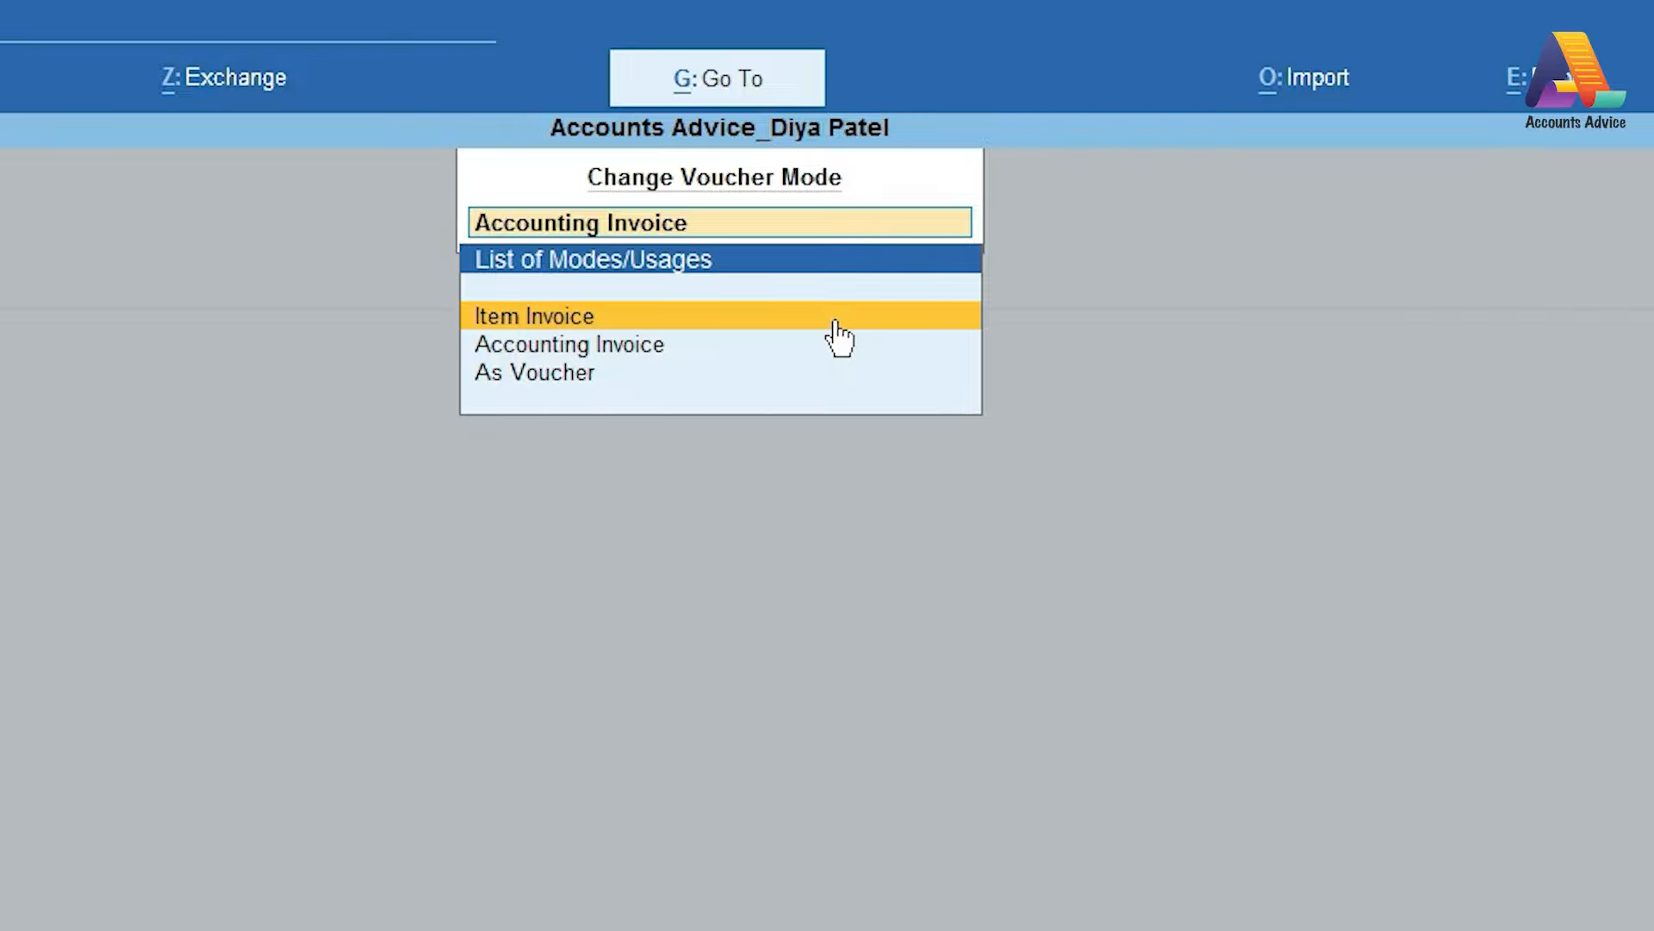
{"action": "key", "text": "Return"}
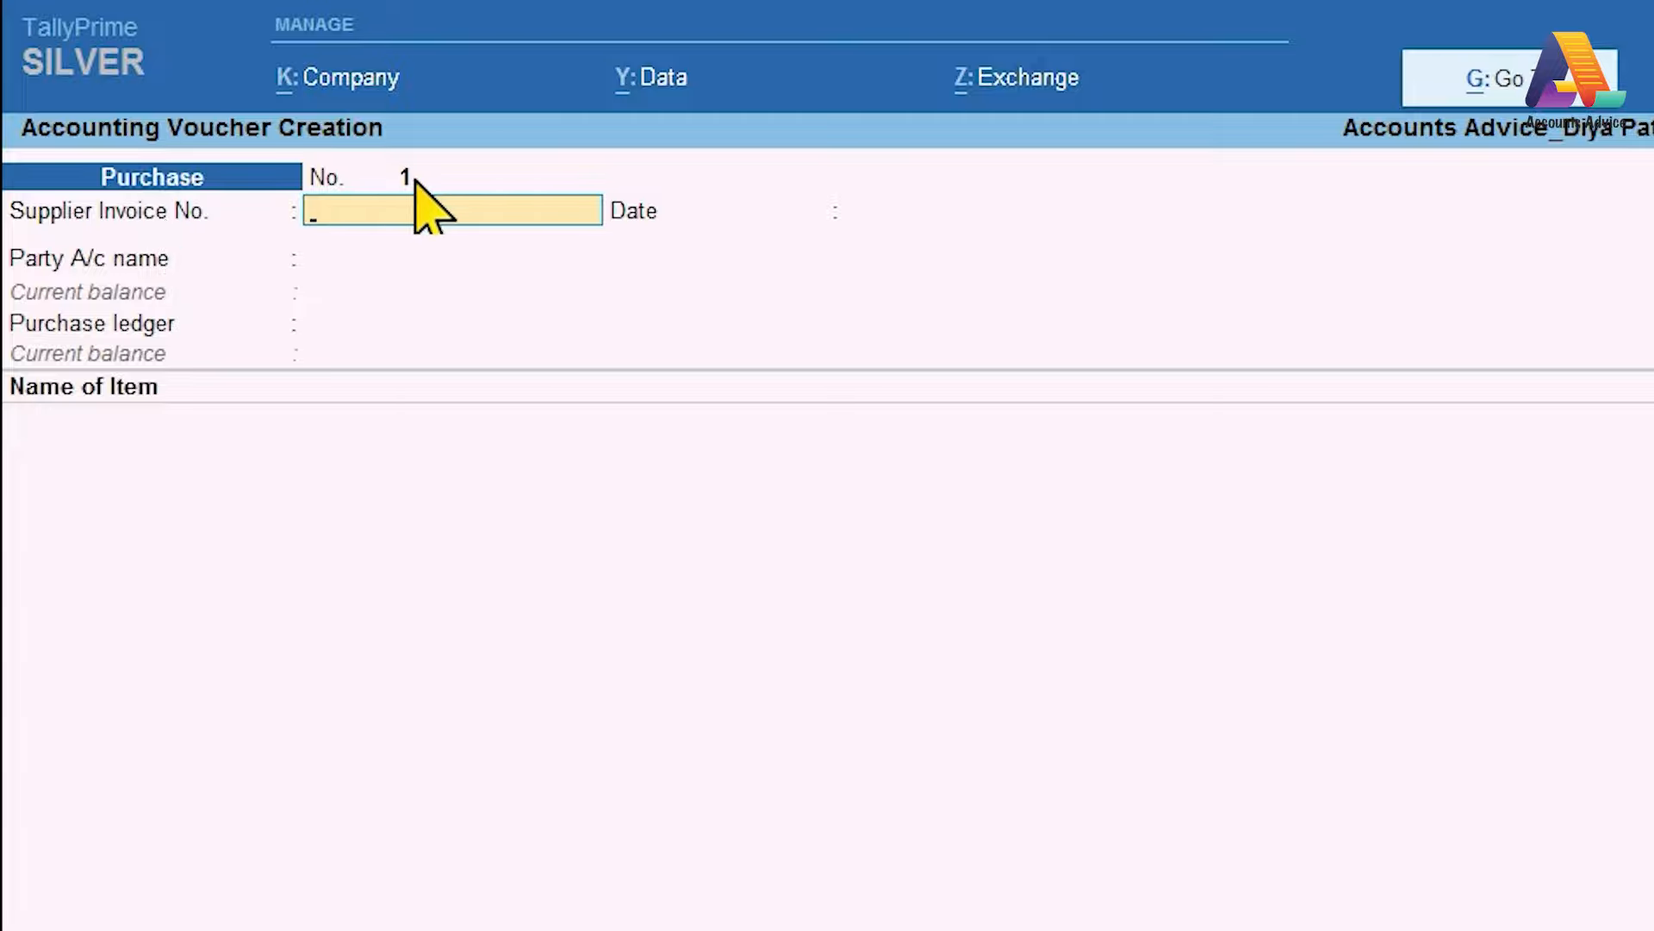
Quit the purchase voucher and bring up the list of voucher types for alteration
{"action": "key", "text": "Escape"}
{"action": "key", "text": "y"}
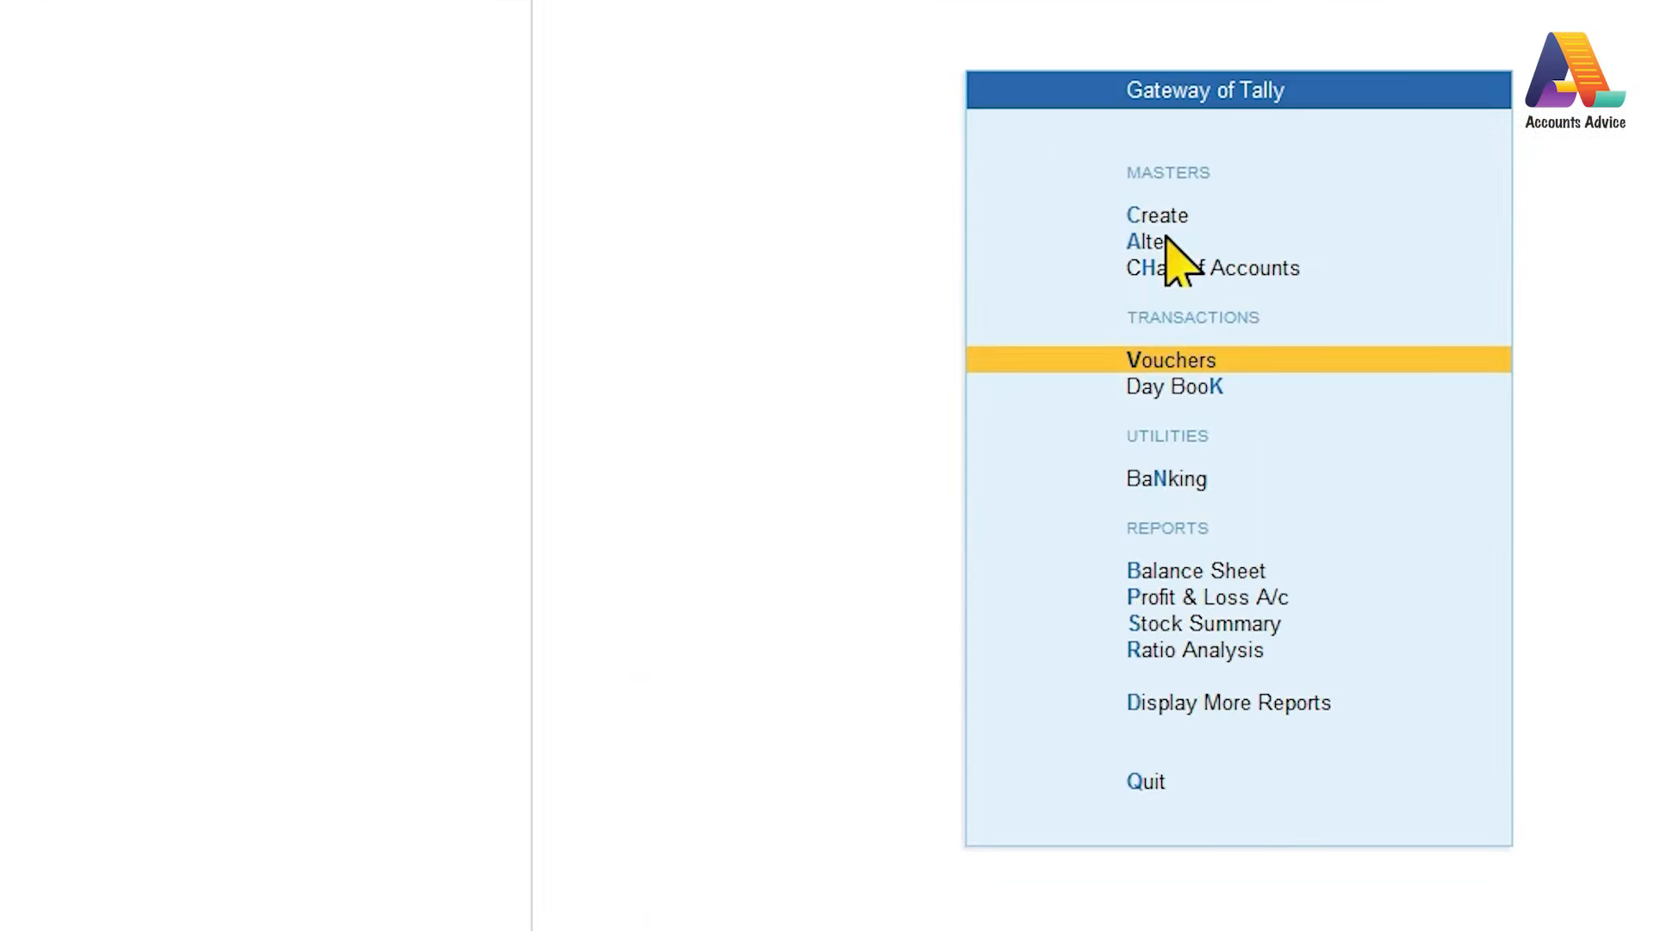
{"action": "left_click", "coordinate": [1064, 375]}
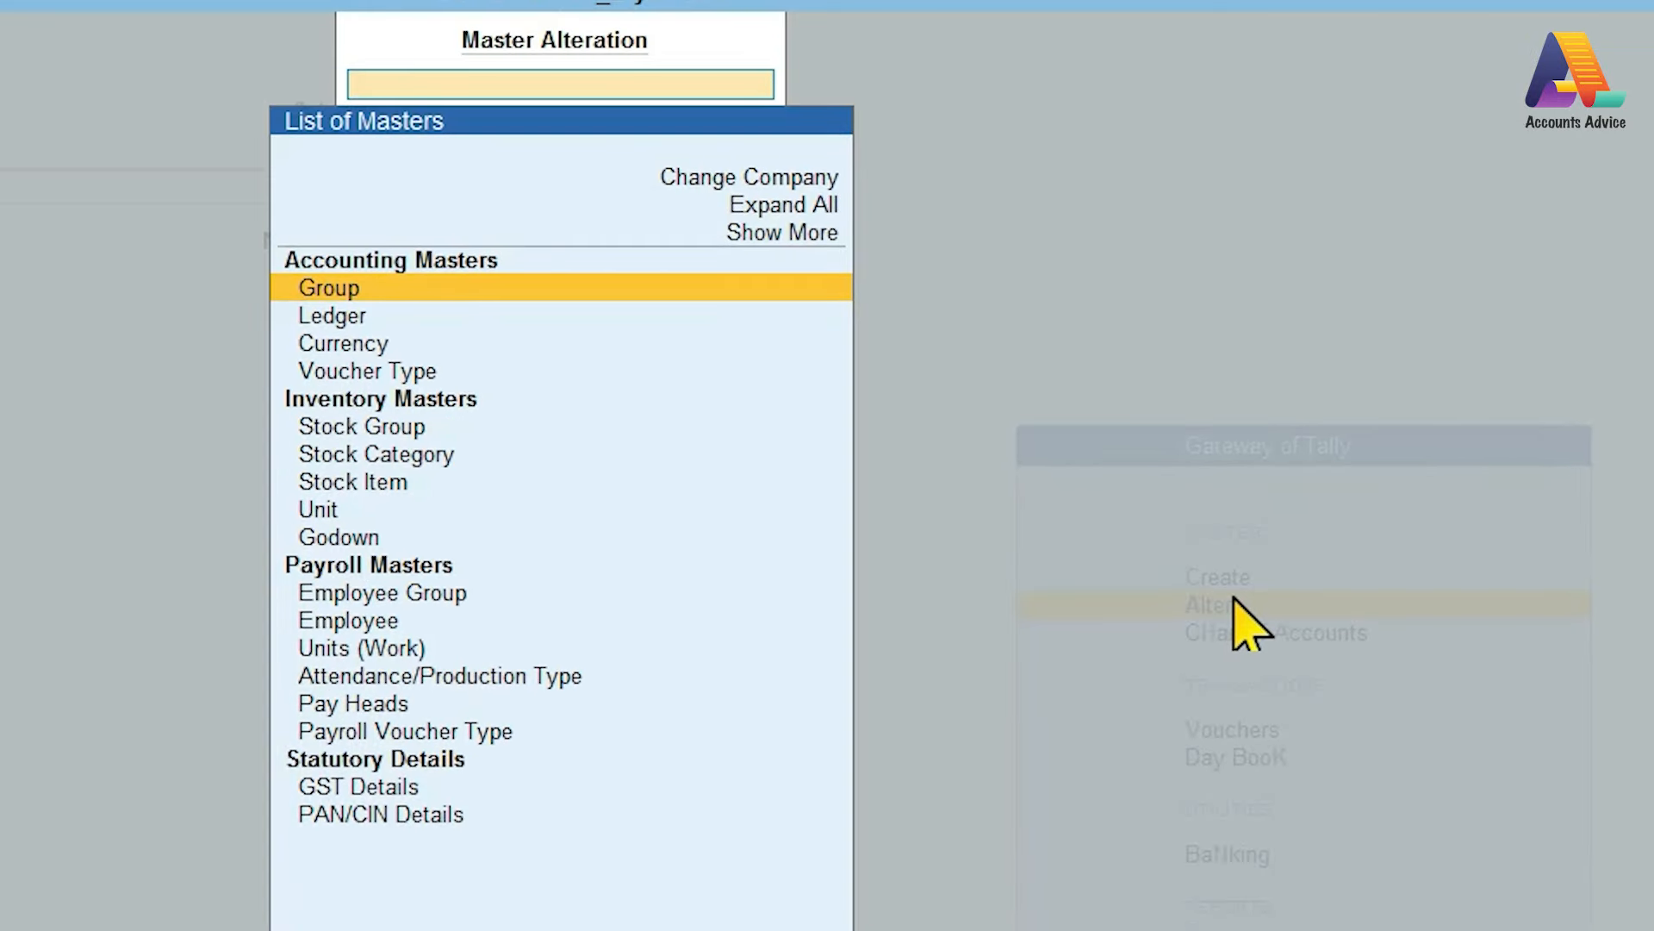
{"action": "key", "text": "Down"}
{"action": "key", "text": "Down"}
{"action": "key", "text": "Down"}
{"action": "key", "text": "Return"}
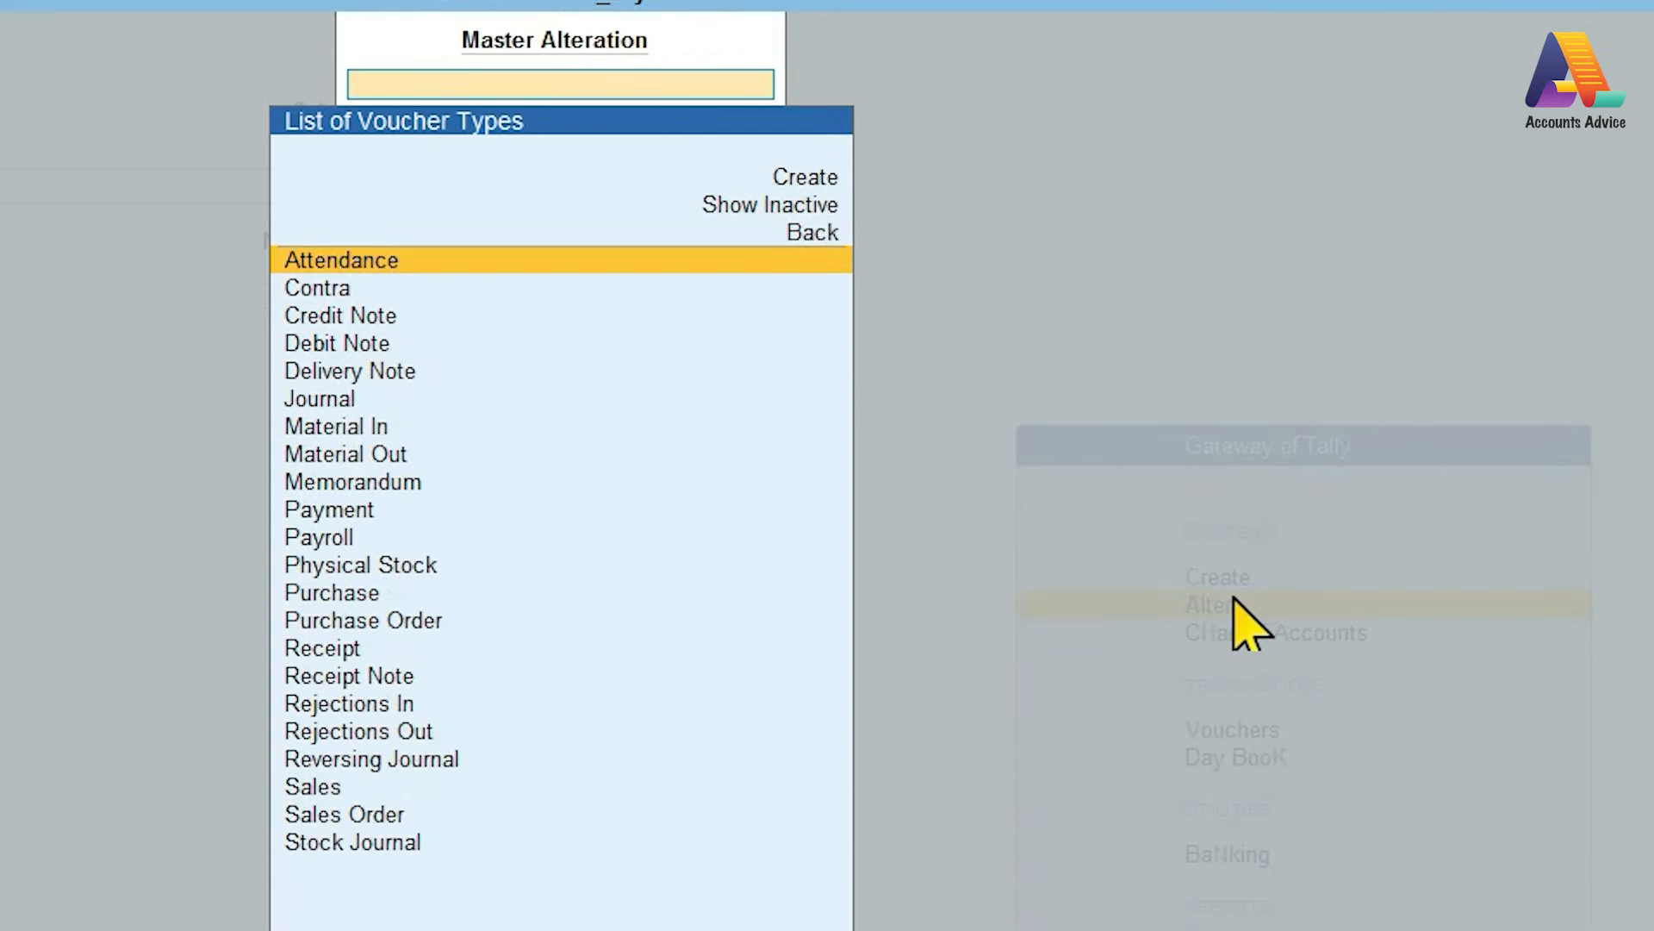
Open the Purchase voucher type for alteration
{"action": "key", "text": "Down"}
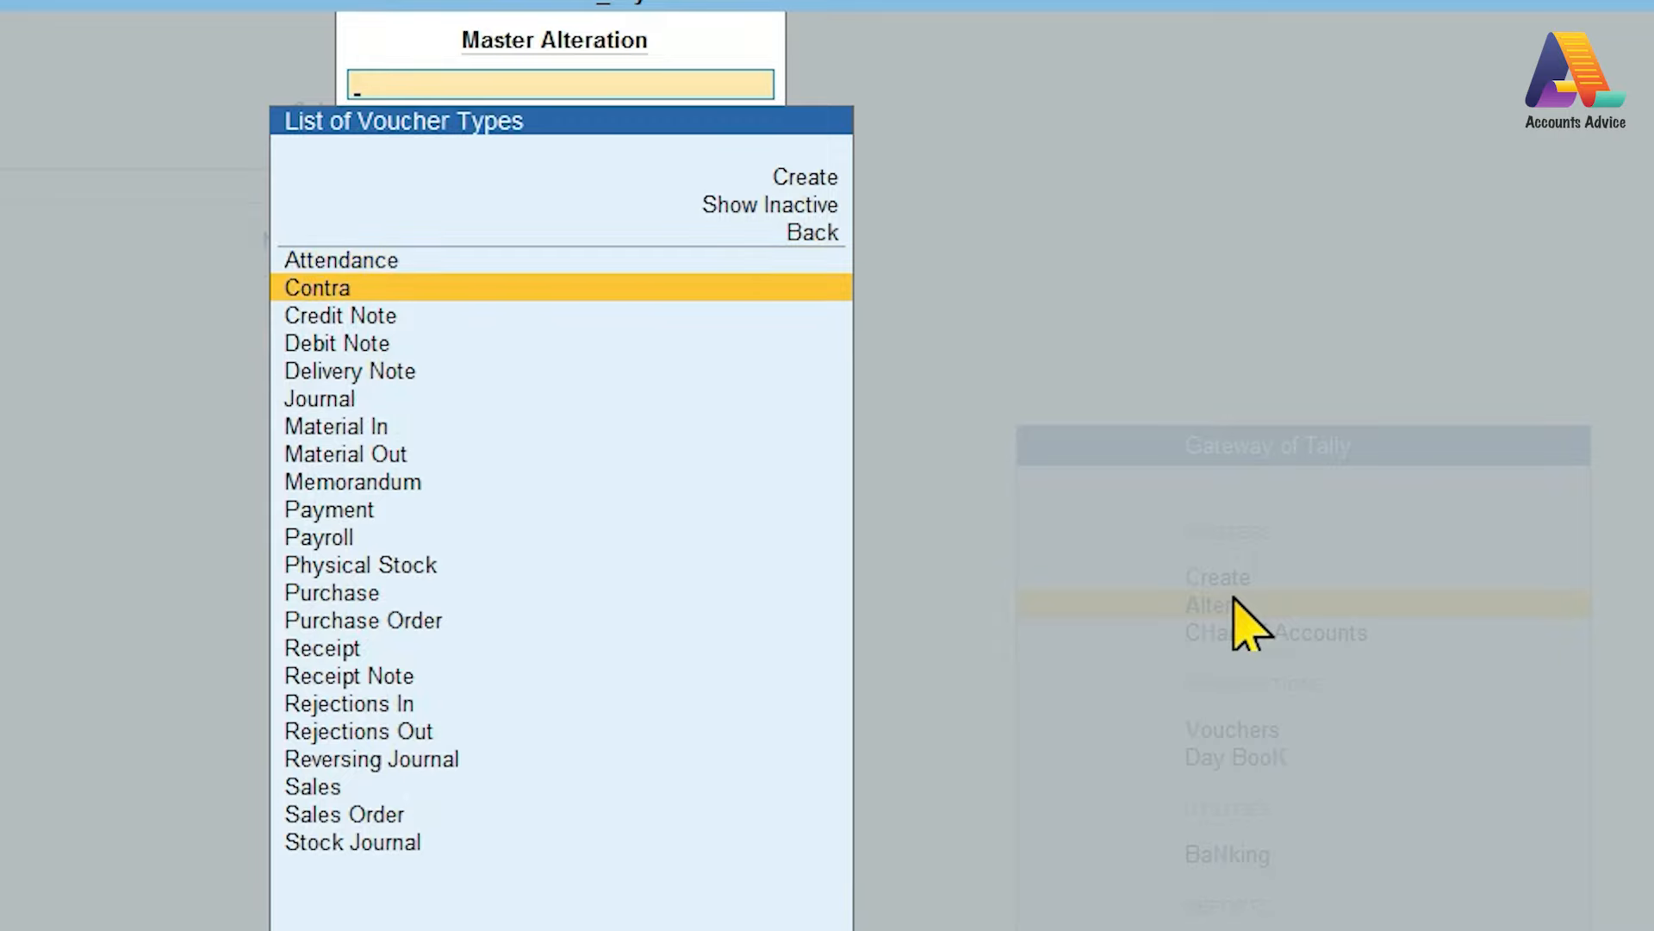
{"action": "key", "text": "Down"}
{"action": "key", "text": "Down"}
{"action": "key", "text": "Down"}
{"action": "key", "text": "Down"}
{"action": "key", "text": "Down"}
{"action": "key", "text": "Down"}
{"action": "key", "text": "Down"}
{"action": "key", "text": "Down"}
{"action": "key", "text": "Down"}
{"action": "key", "text": "Down"}
{"action": "key", "text": "Down"}
{"action": "key", "text": "Return"}
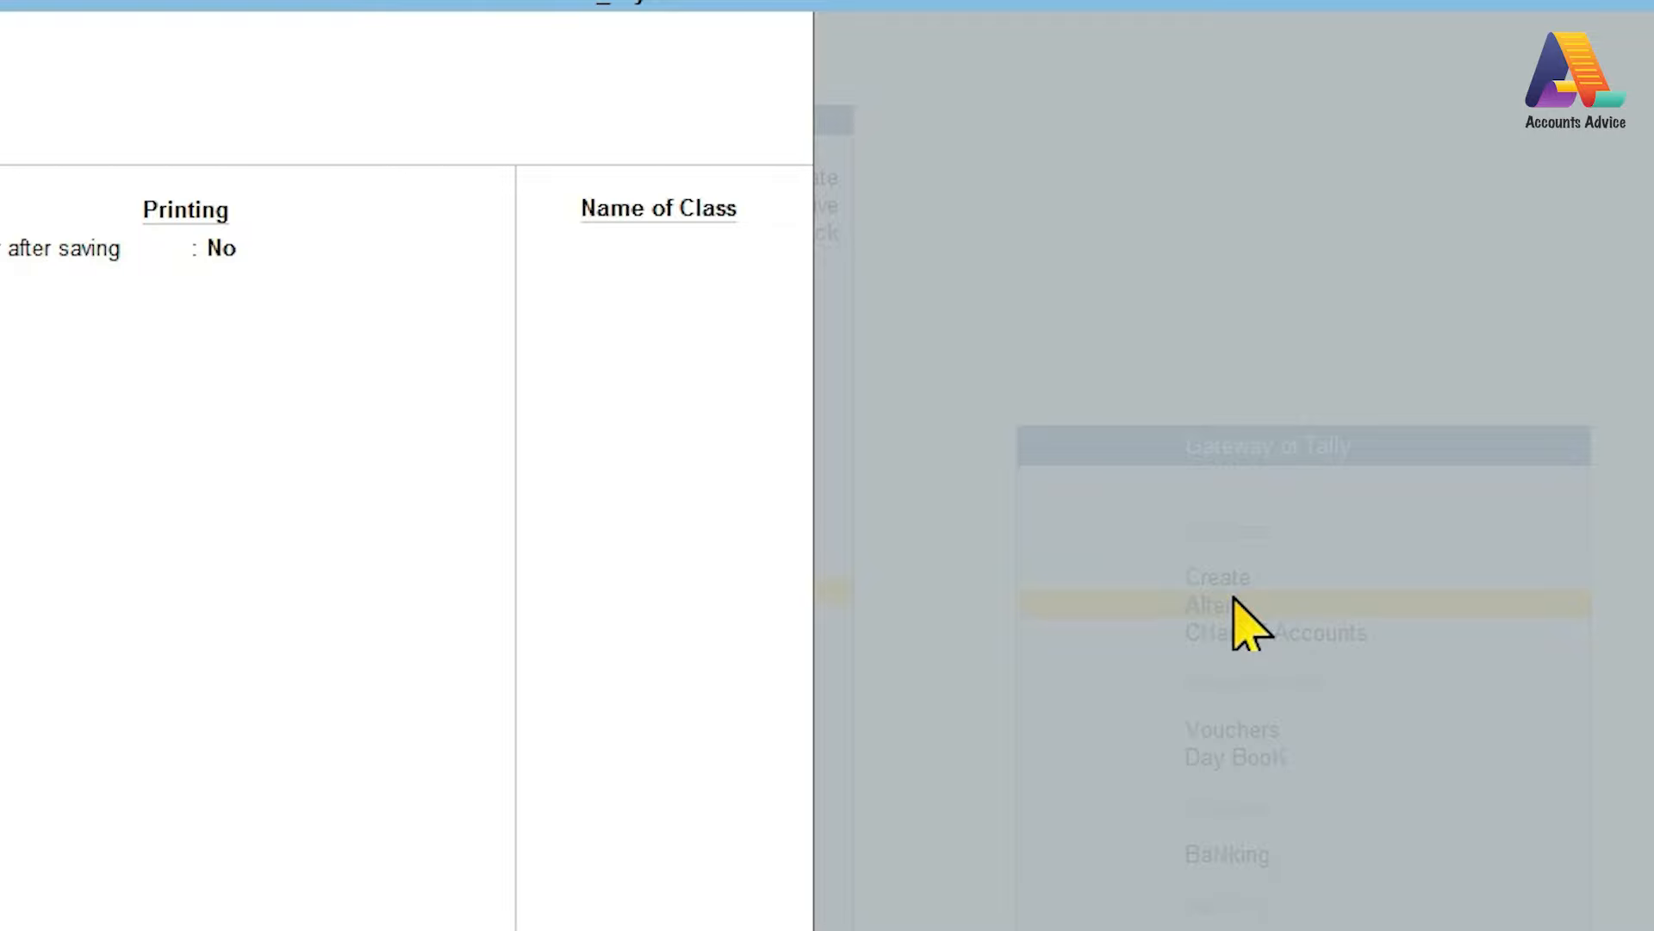
Set the Purchase voucher type's method of numbering to Manual, save it and return to the Gateway of Tally
{"action": "key", "text": "Return"}
{"action": "key", "text": "Return"}
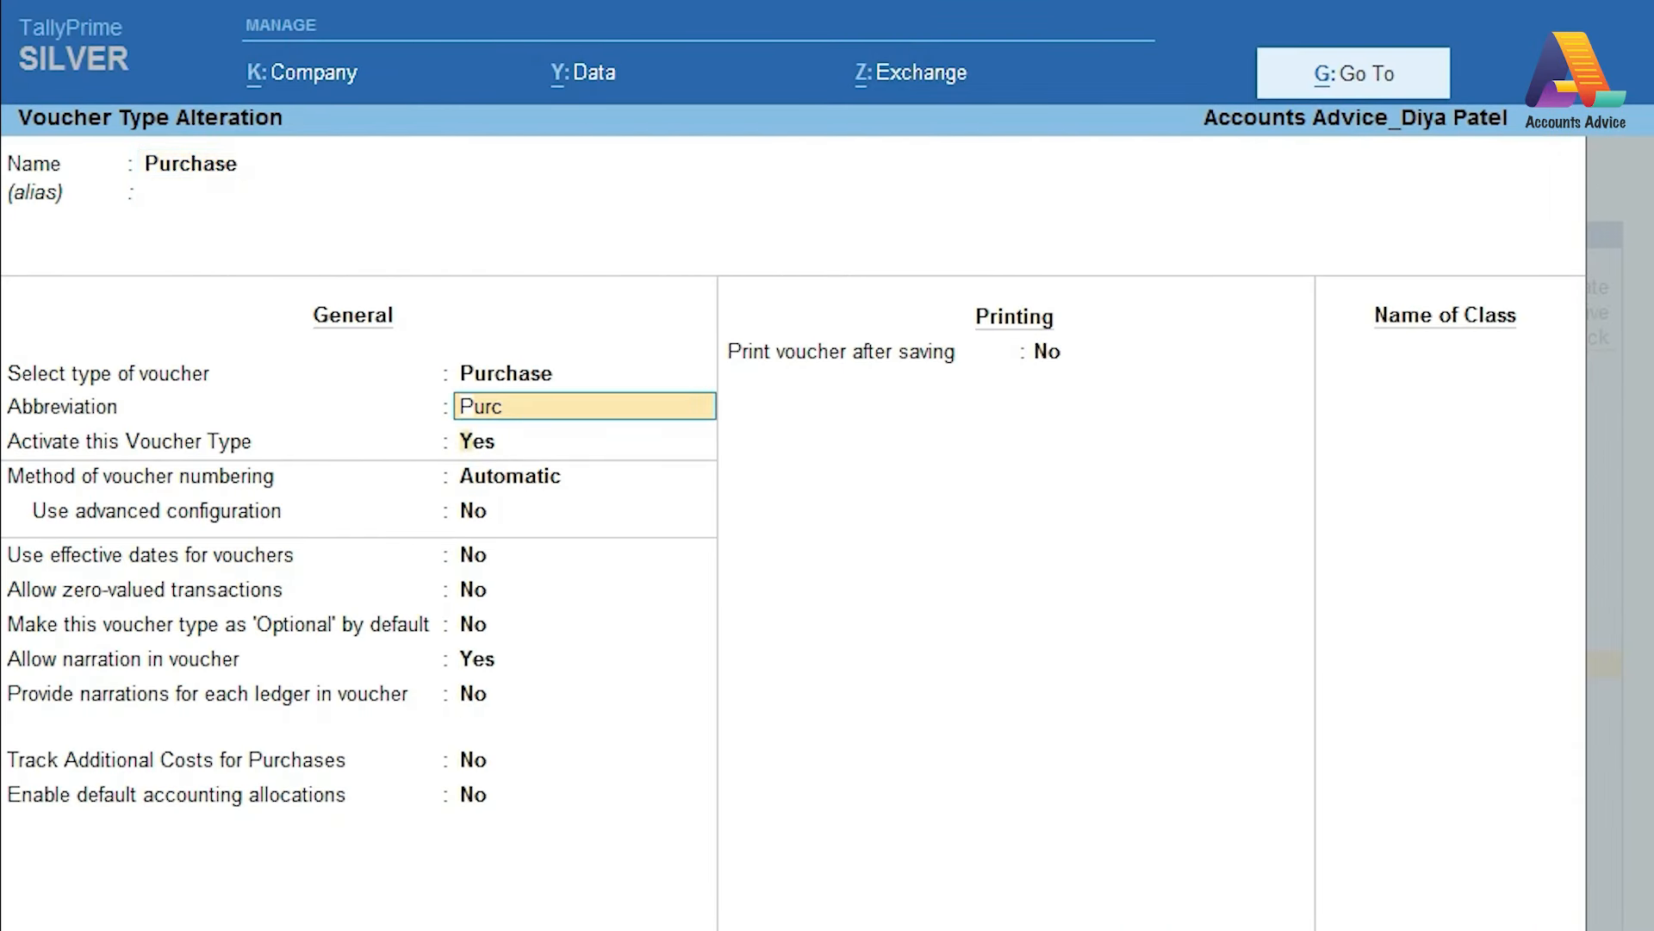
{"action": "key", "text": "Return"}
{"action": "key", "text": "Return"}
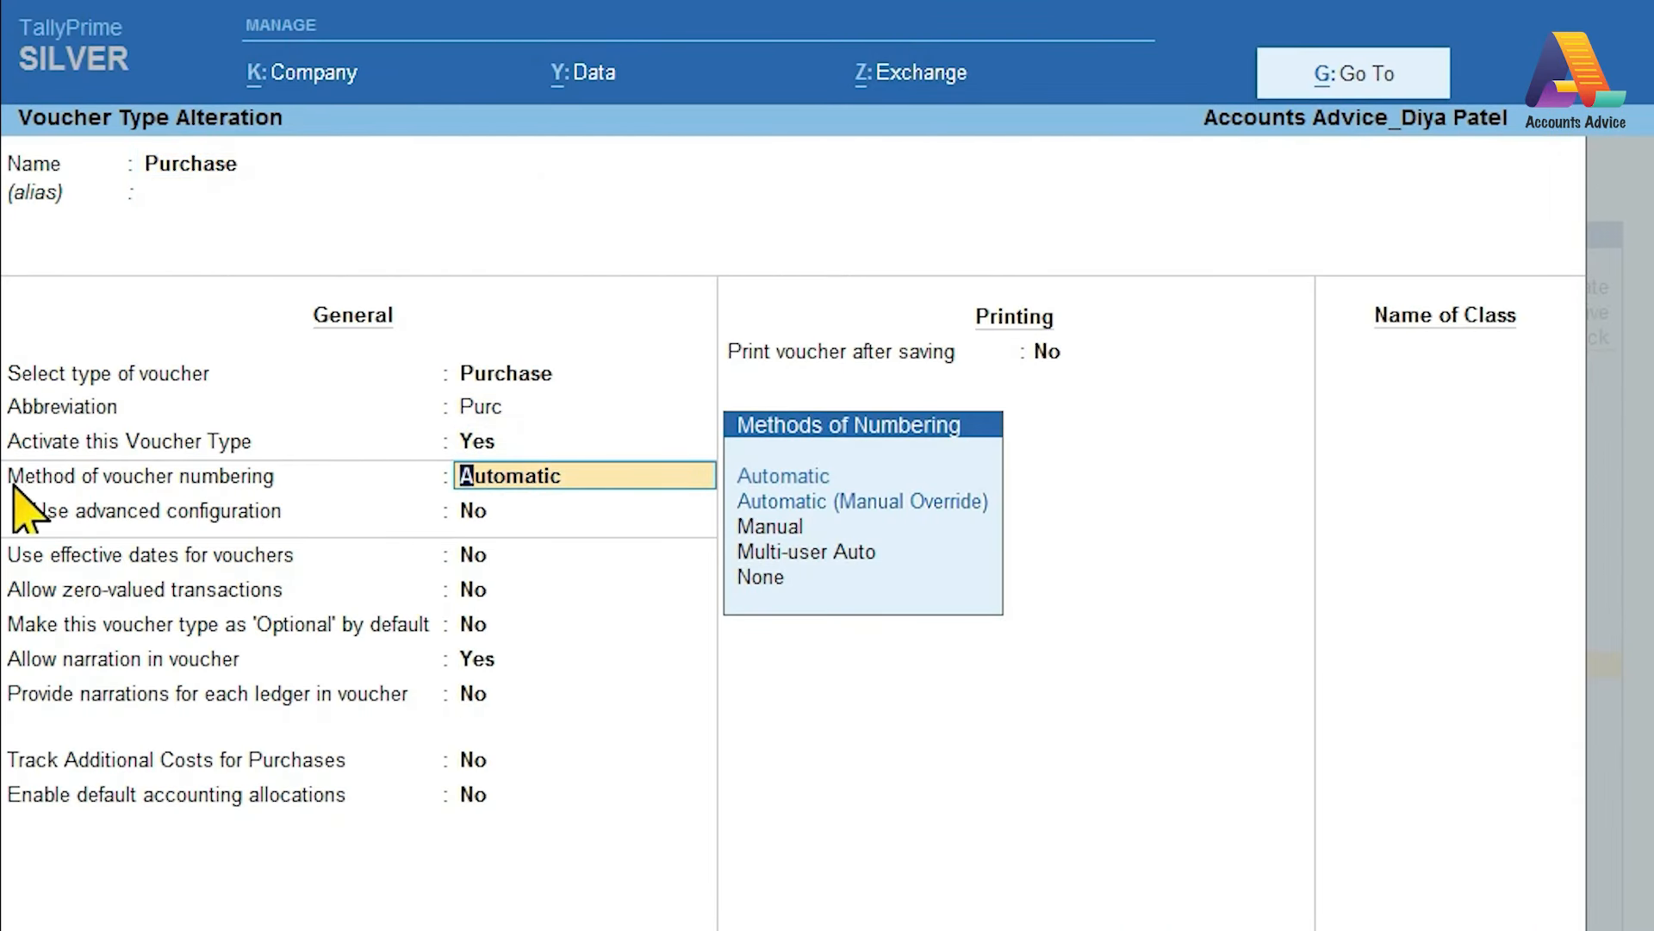
{"action": "key", "text": "Down"}
{"action": "key", "text": "Down"}
{"action": "key", "text": "Return"}
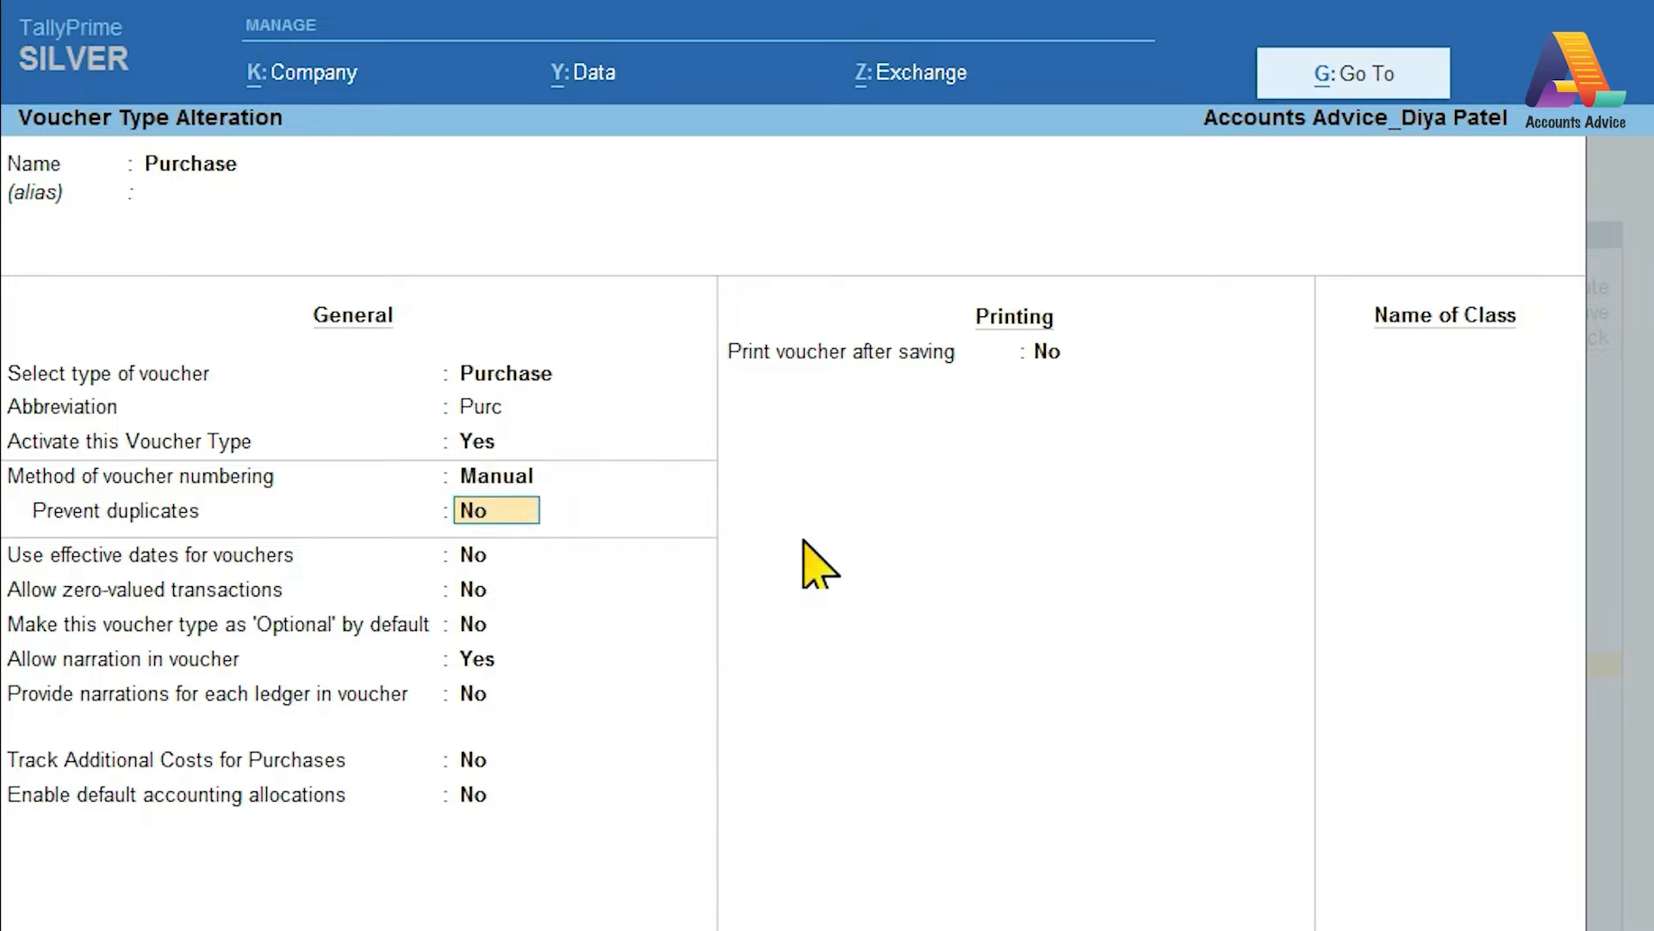
{"action": "key", "text": "alt+a"}
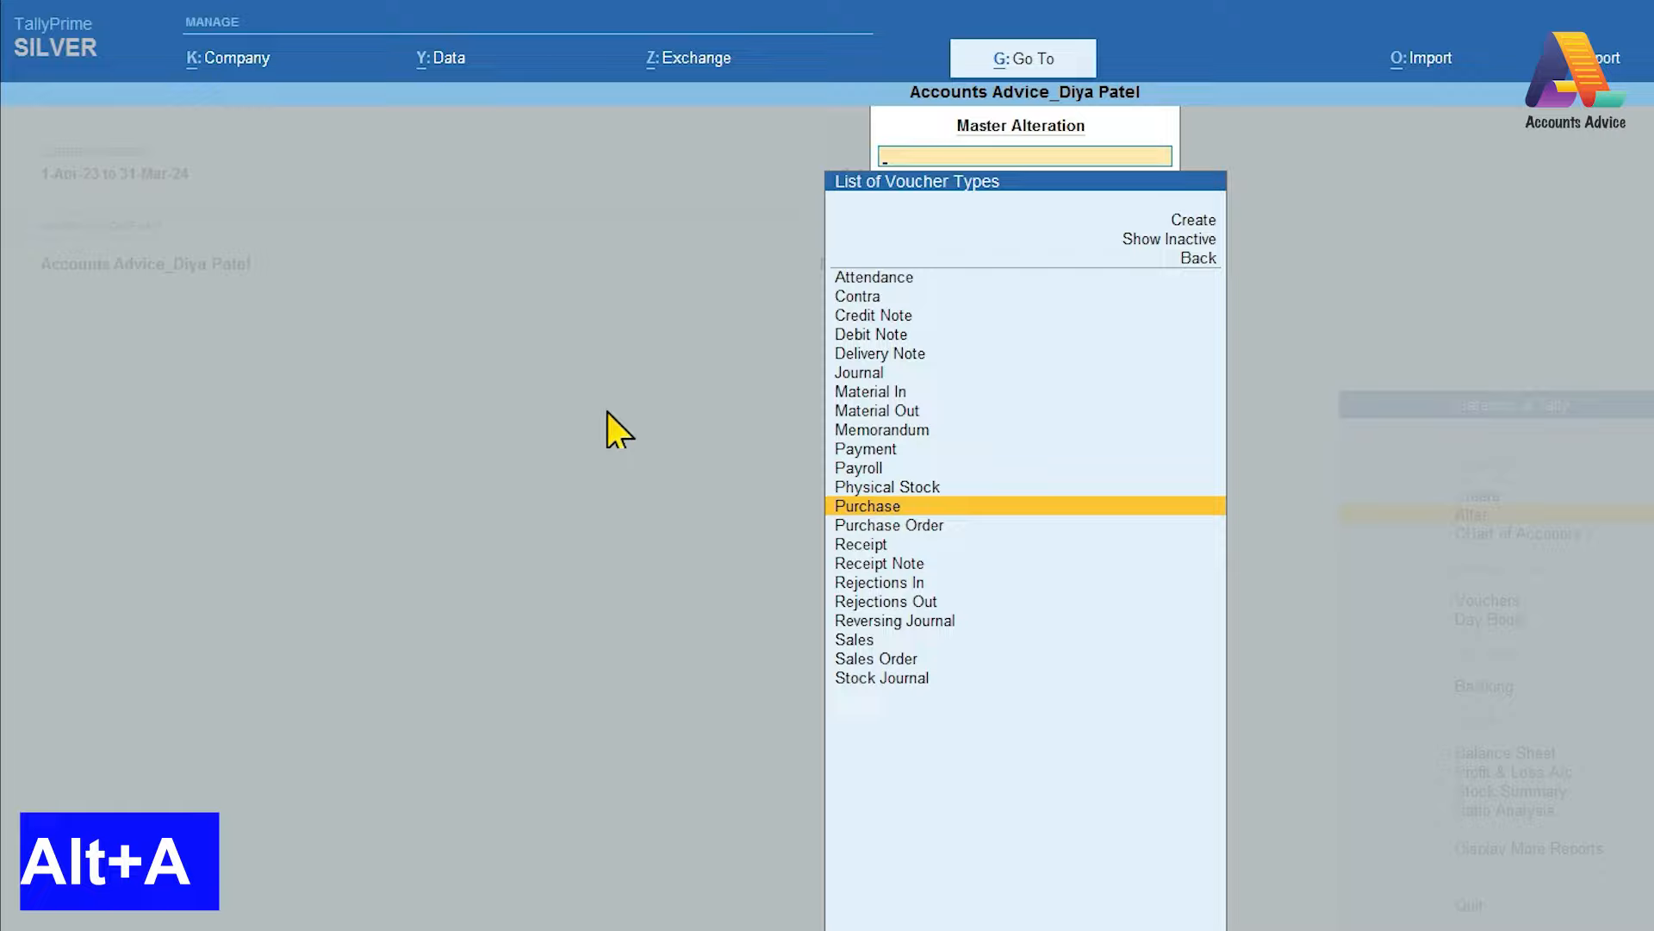
{"action": "key", "text": "Escape"}
{"action": "key", "text": "Escape"}
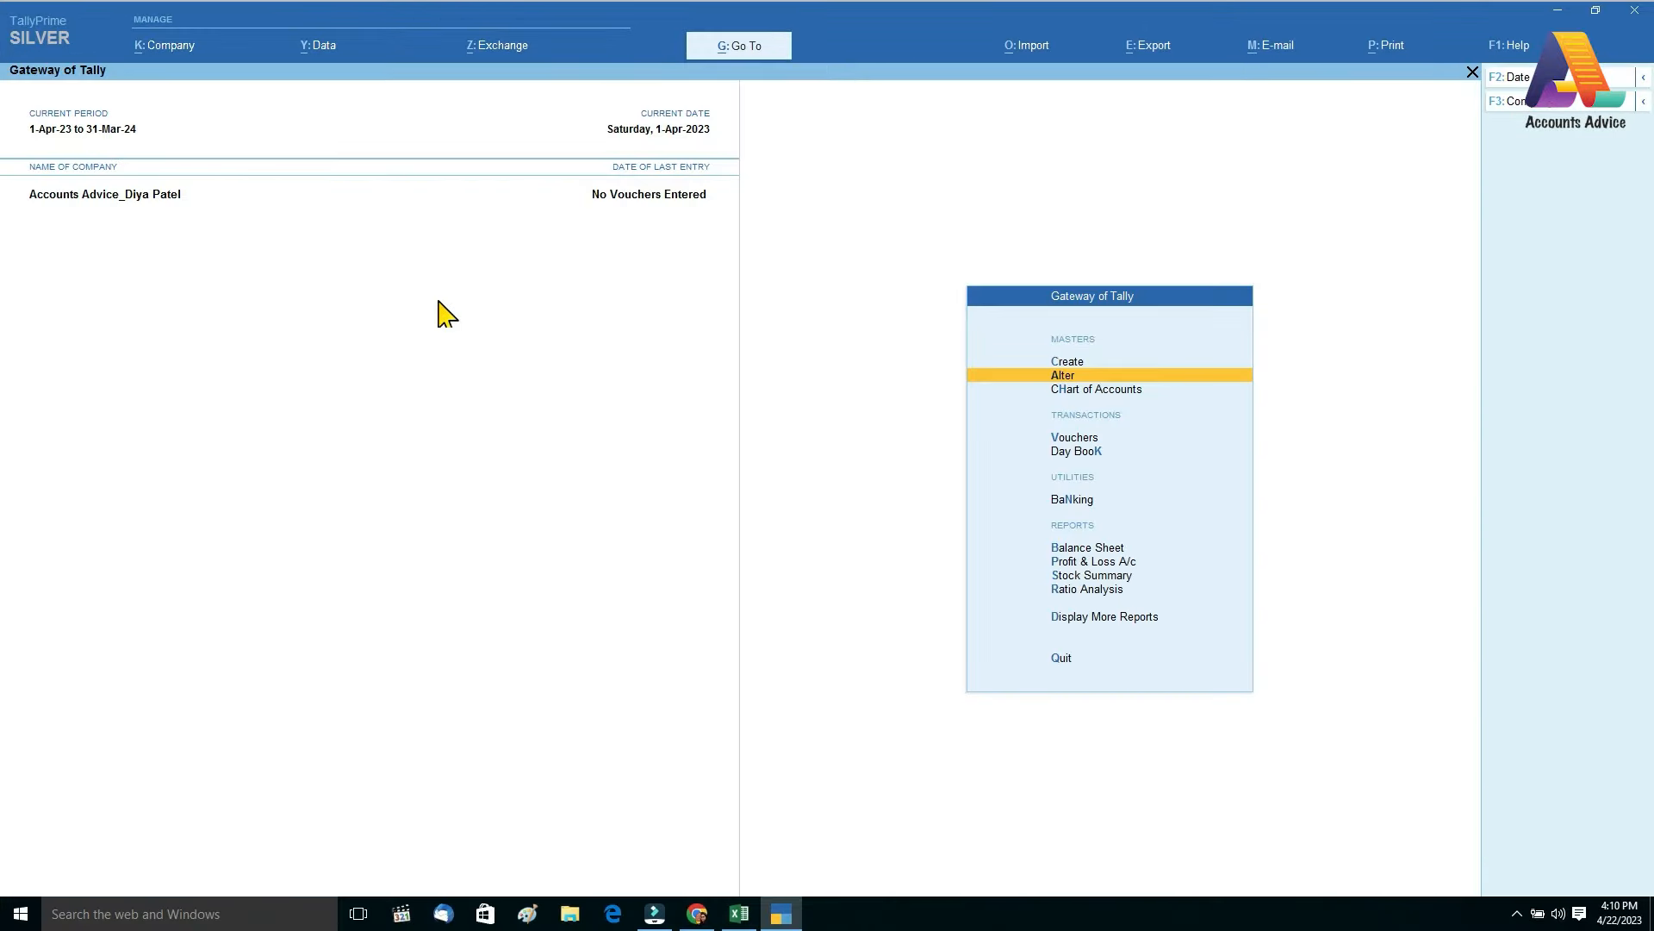
Reopen the purchase voucher and copy the invoice number from the Excel invoice into its voucher number and Supplier Invoice No
{"action": "key", "text": "v"}
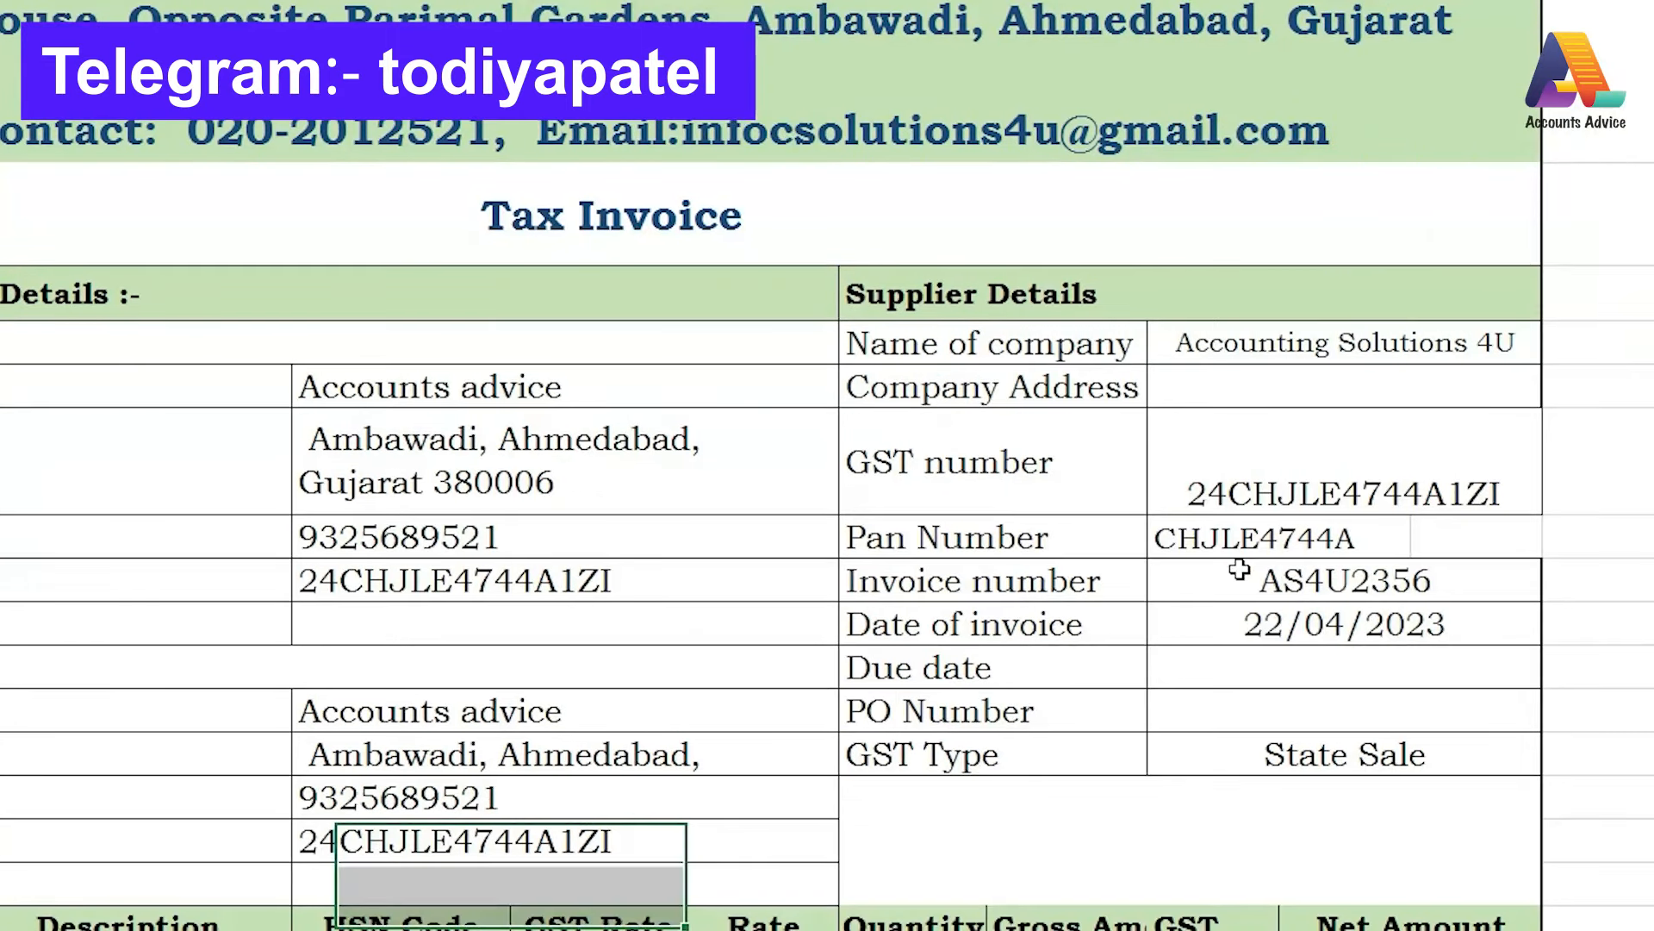
{"action": "left_click", "coordinate": [1278, 592]}
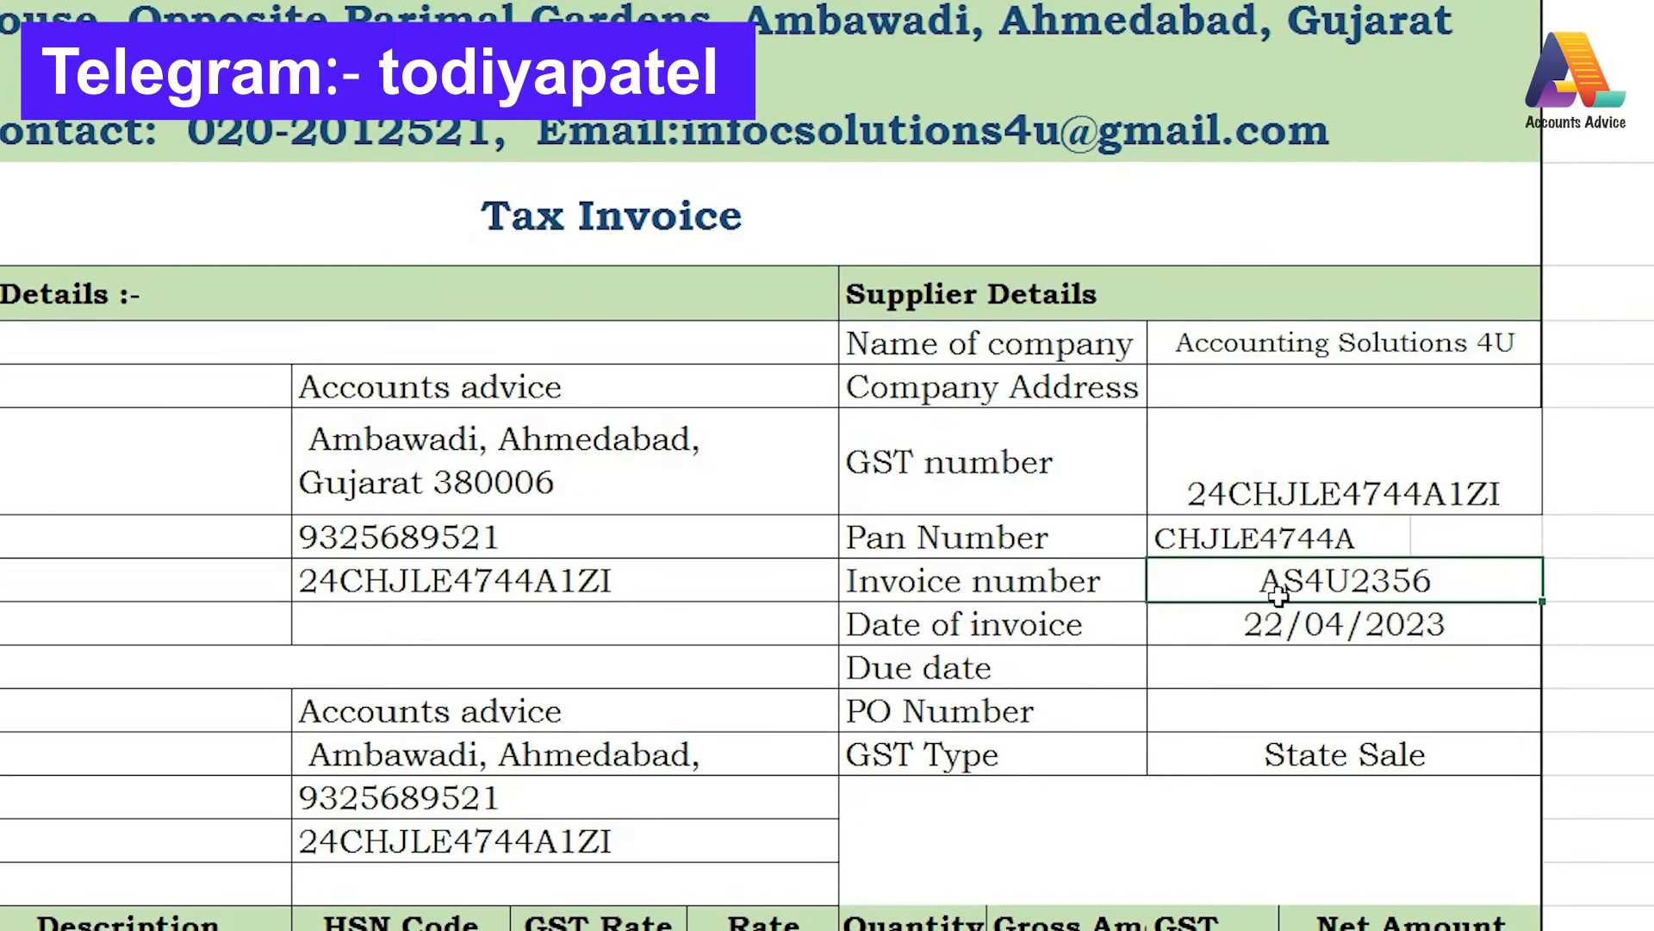
{"action": "key", "text": "ctrl+c"}
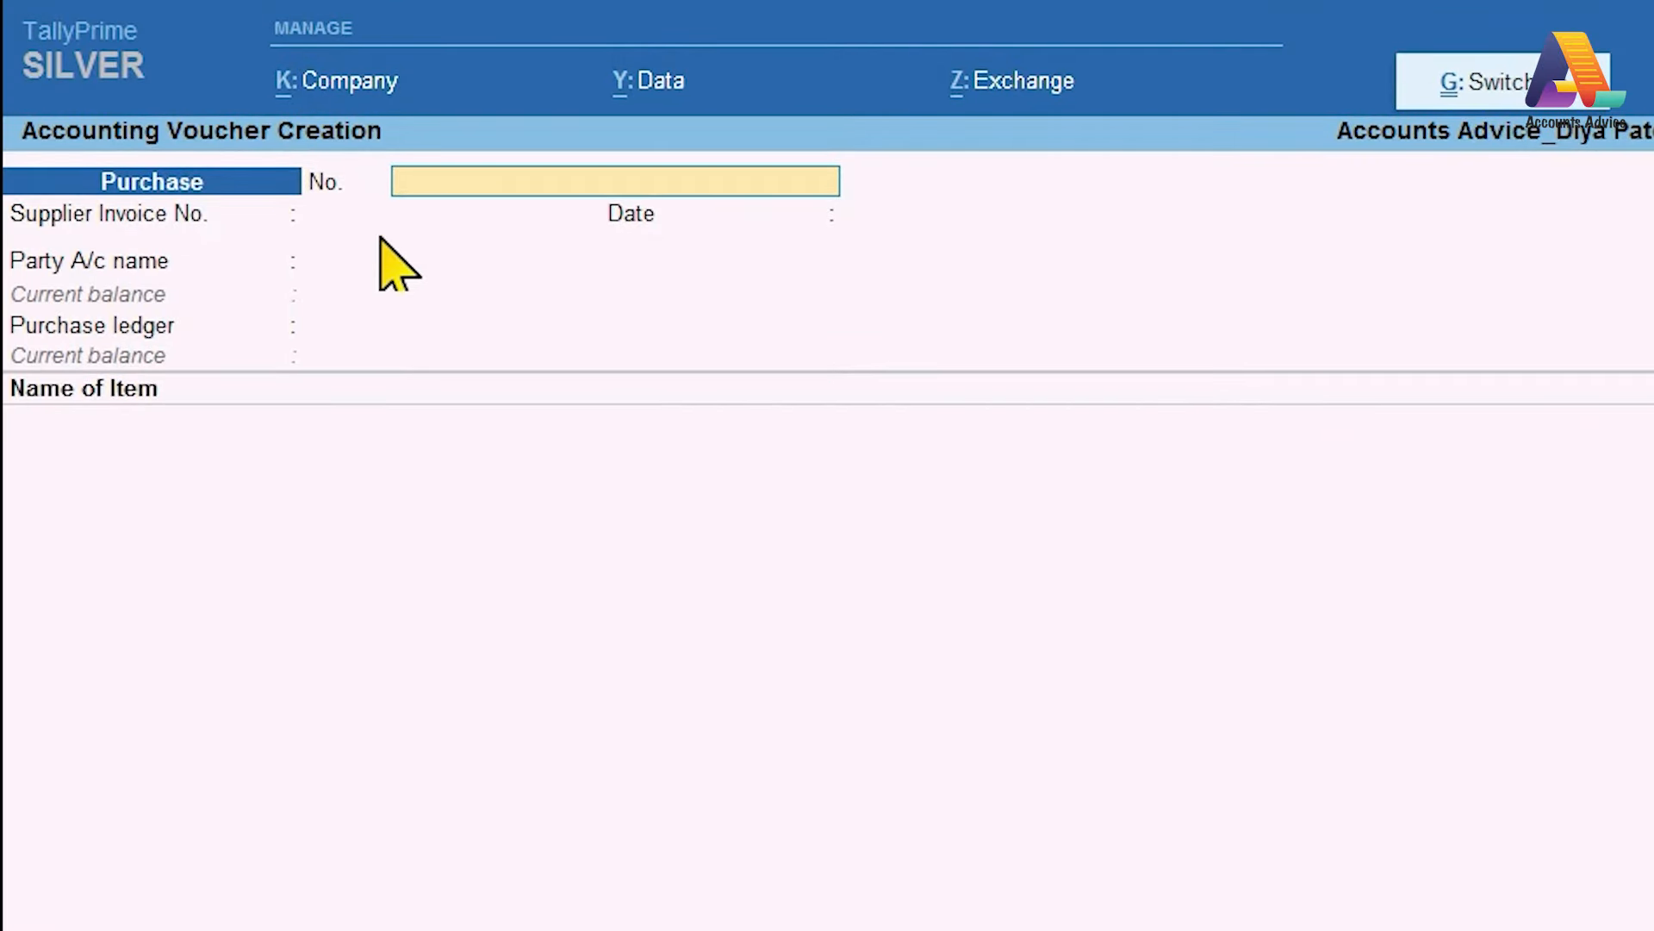
{"action": "key", "text": "ctrl+alt+v"}
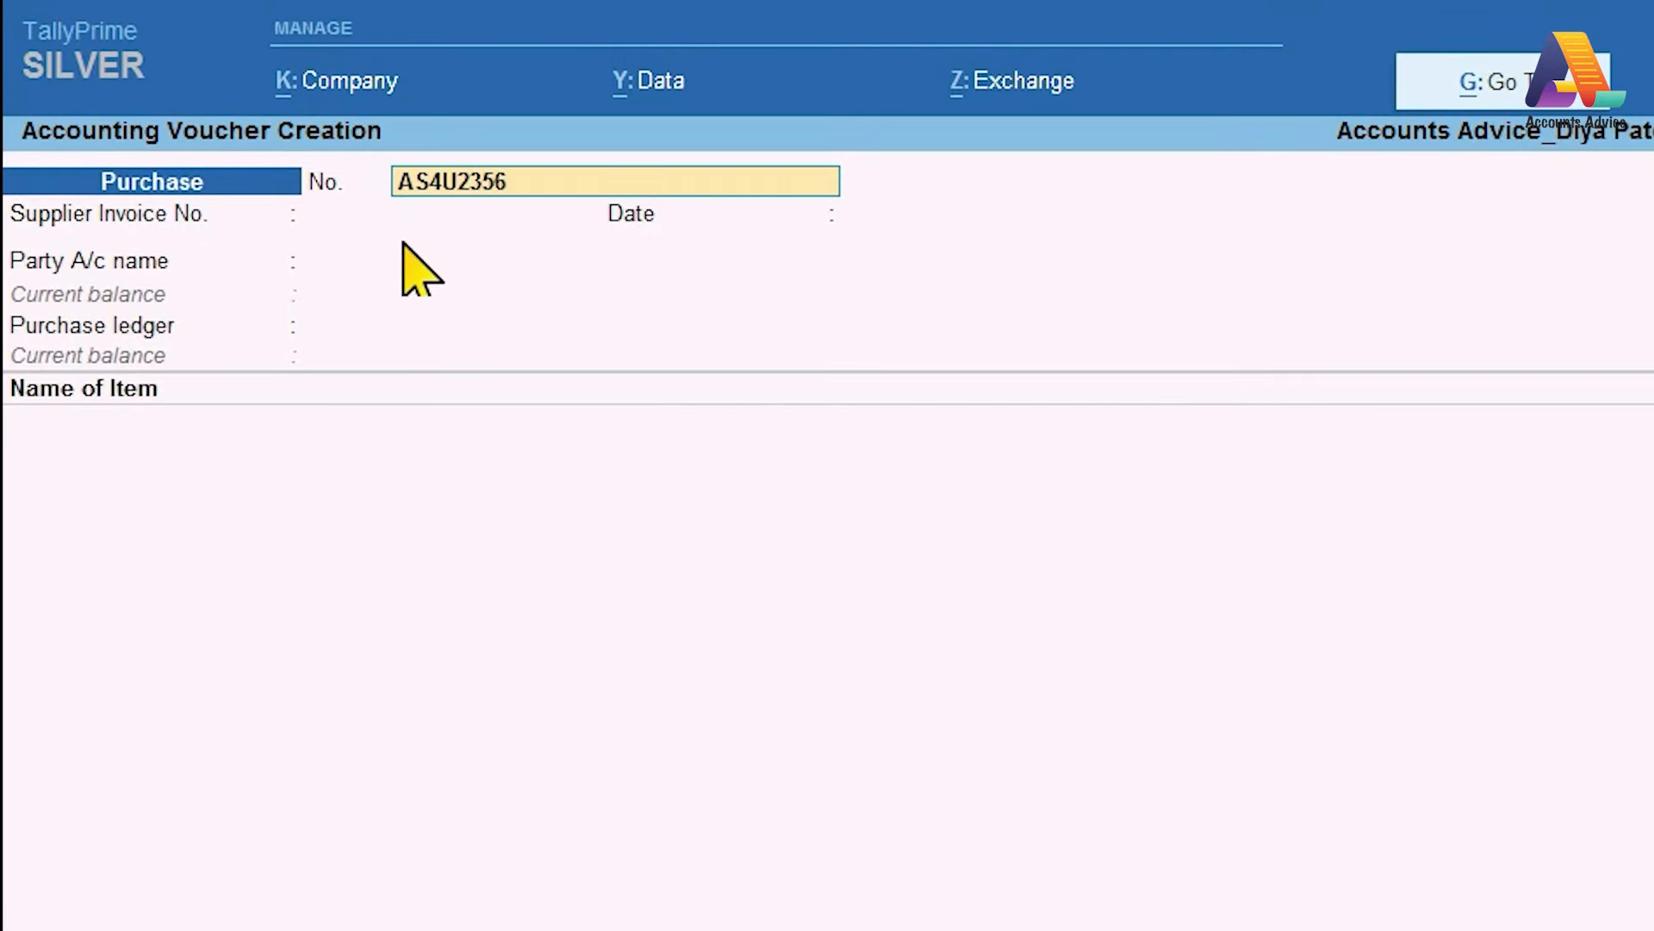
{"action": "key", "text": "Return"}
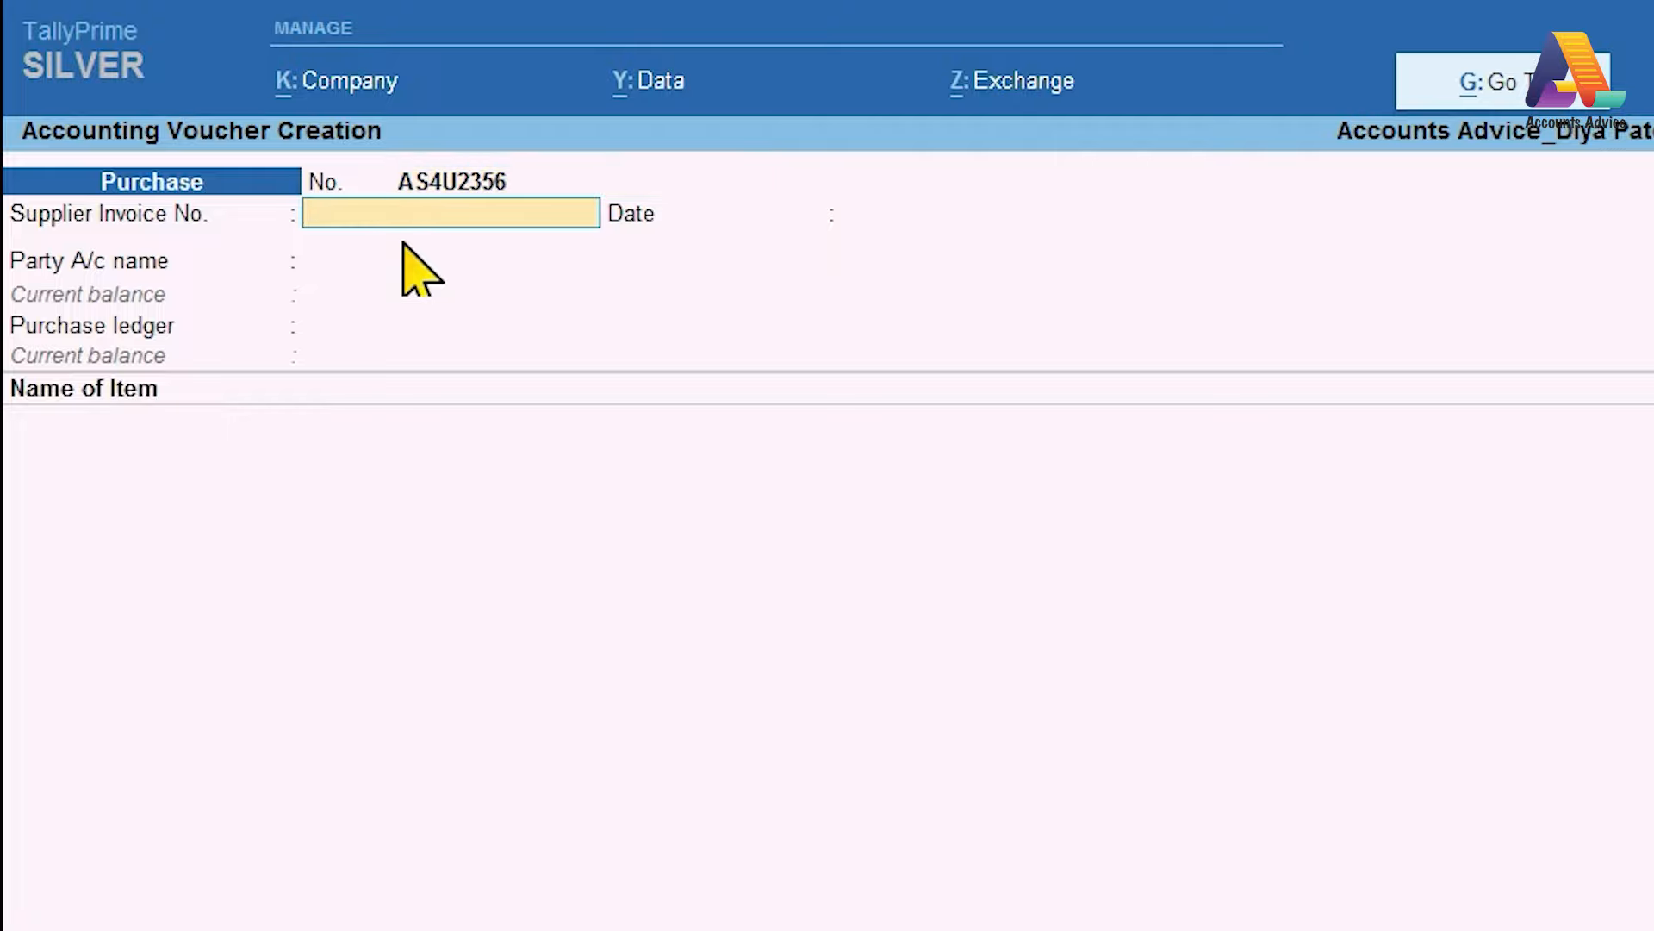
{"action": "key", "text": "ctrl+v"}
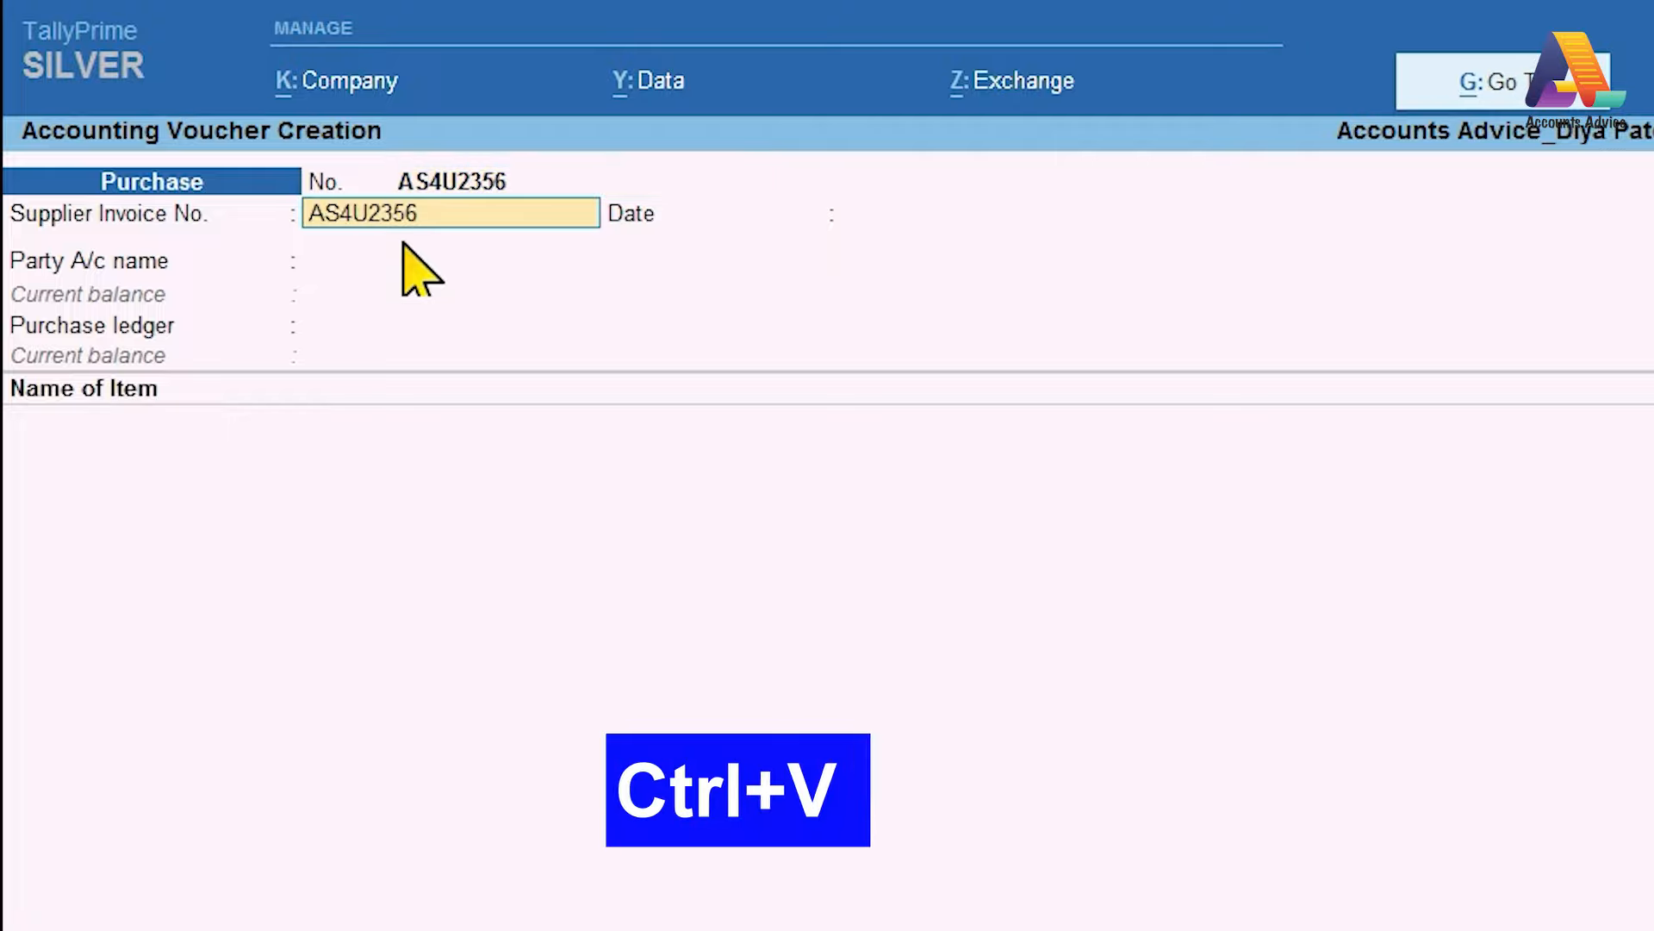
{"action": "key", "text": "Return"}
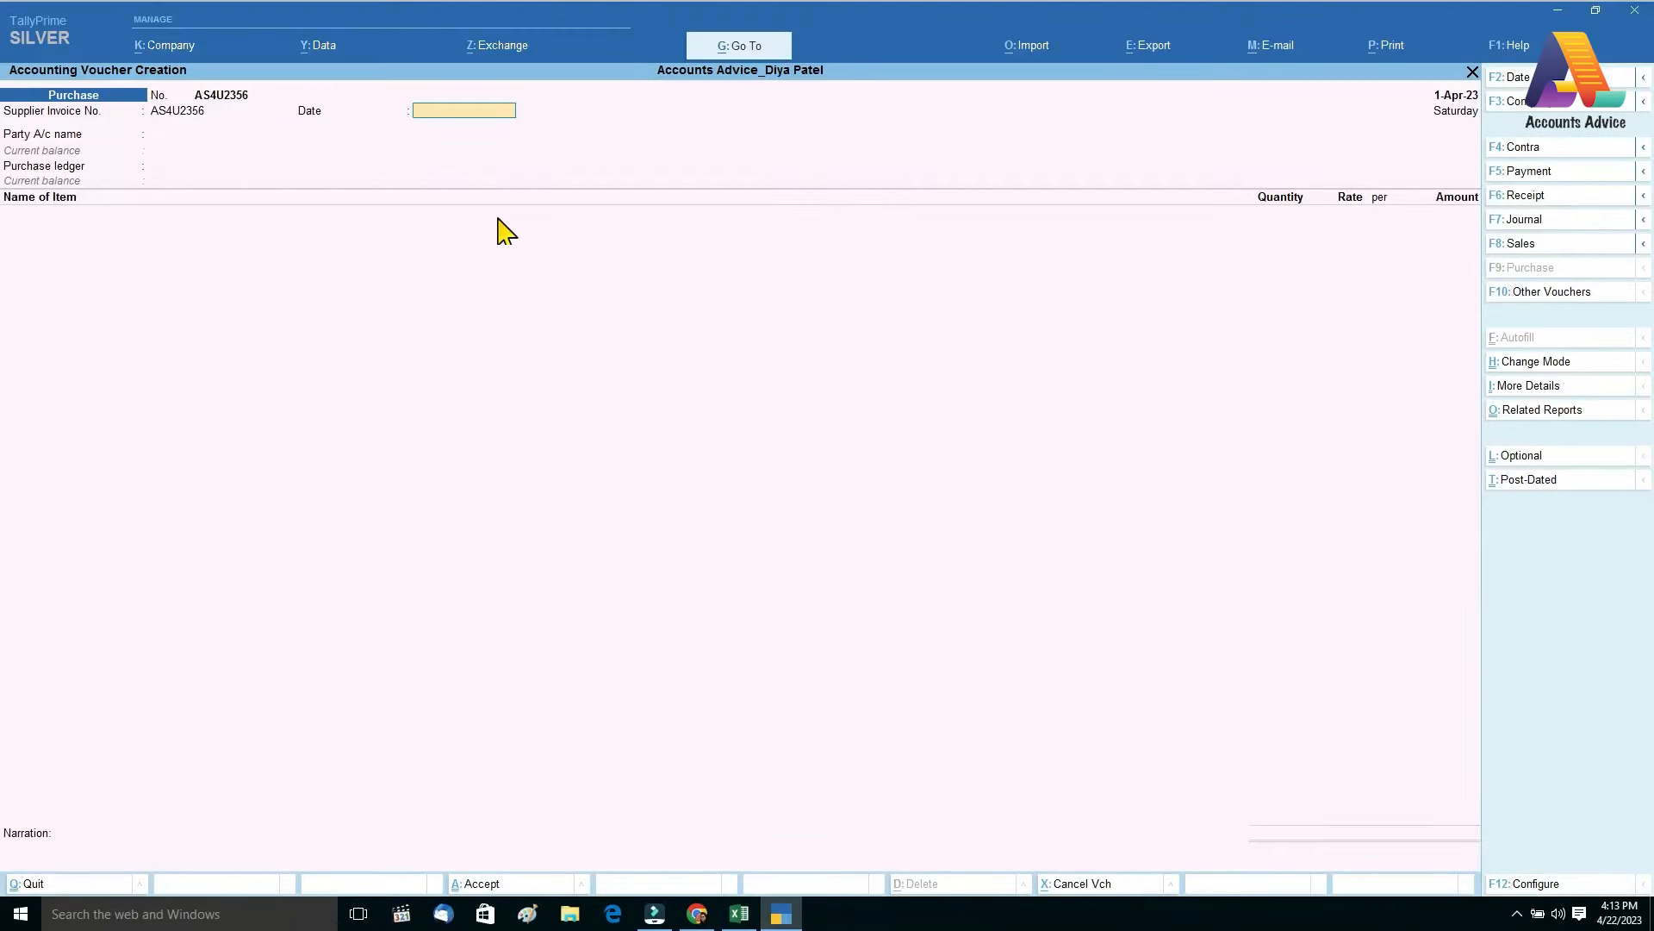
Set the supplier invoice date and the purchase voucher date to 22-Apr-23
{"action": "type", "text": "23"}
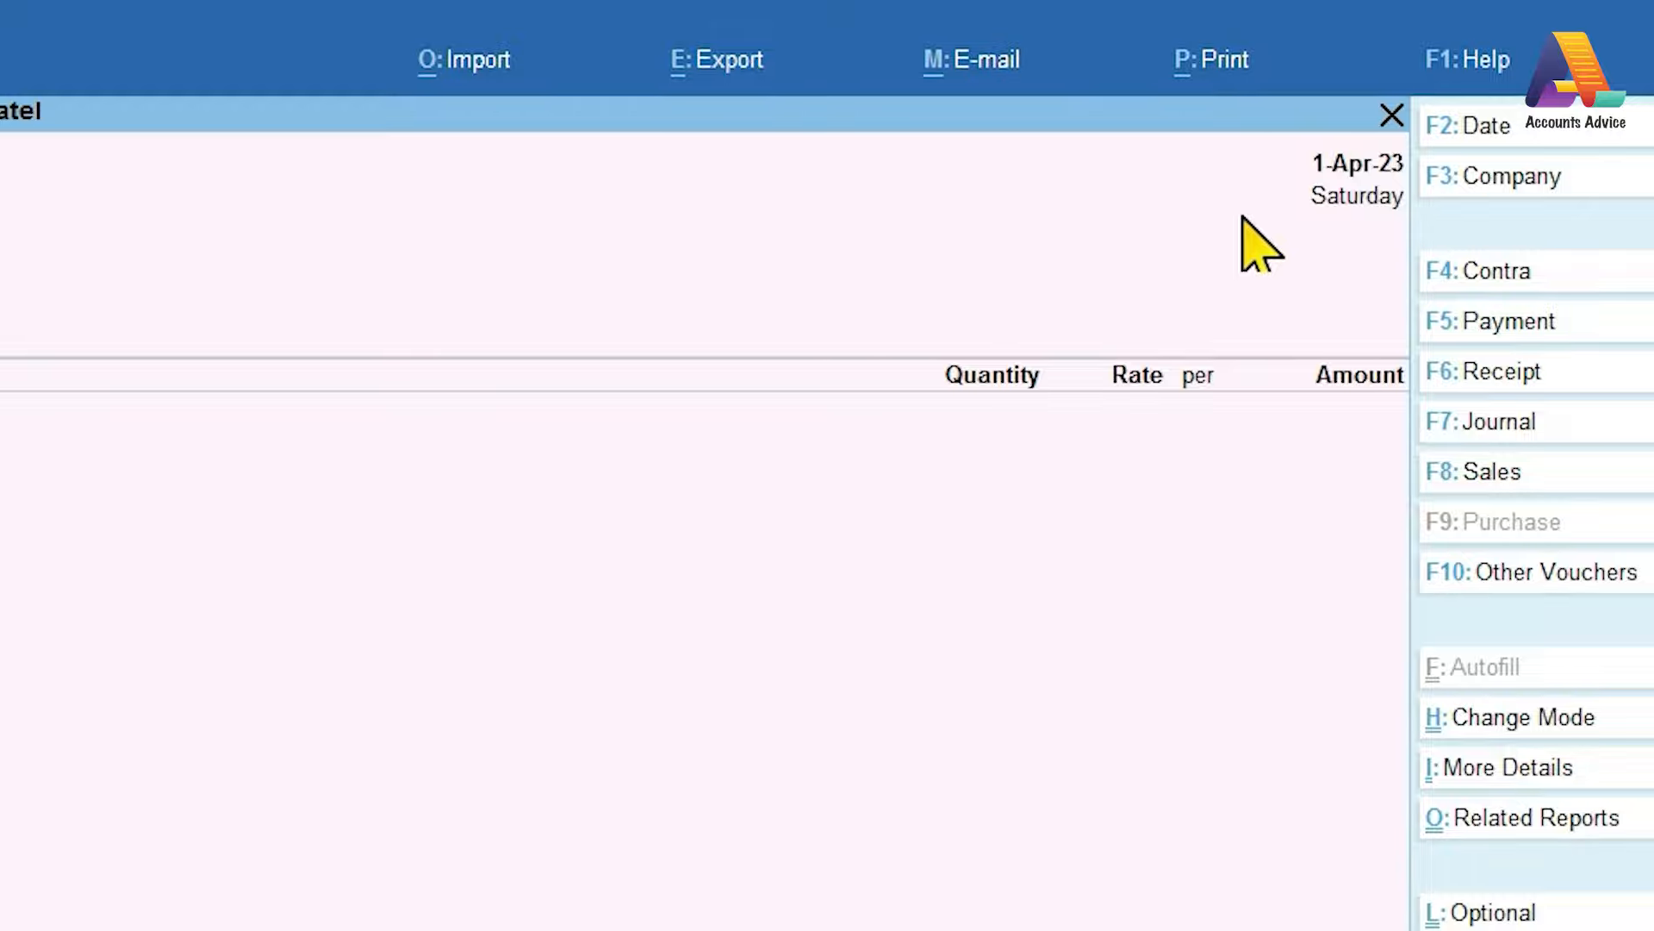
{"action": "key", "text": "F2"}
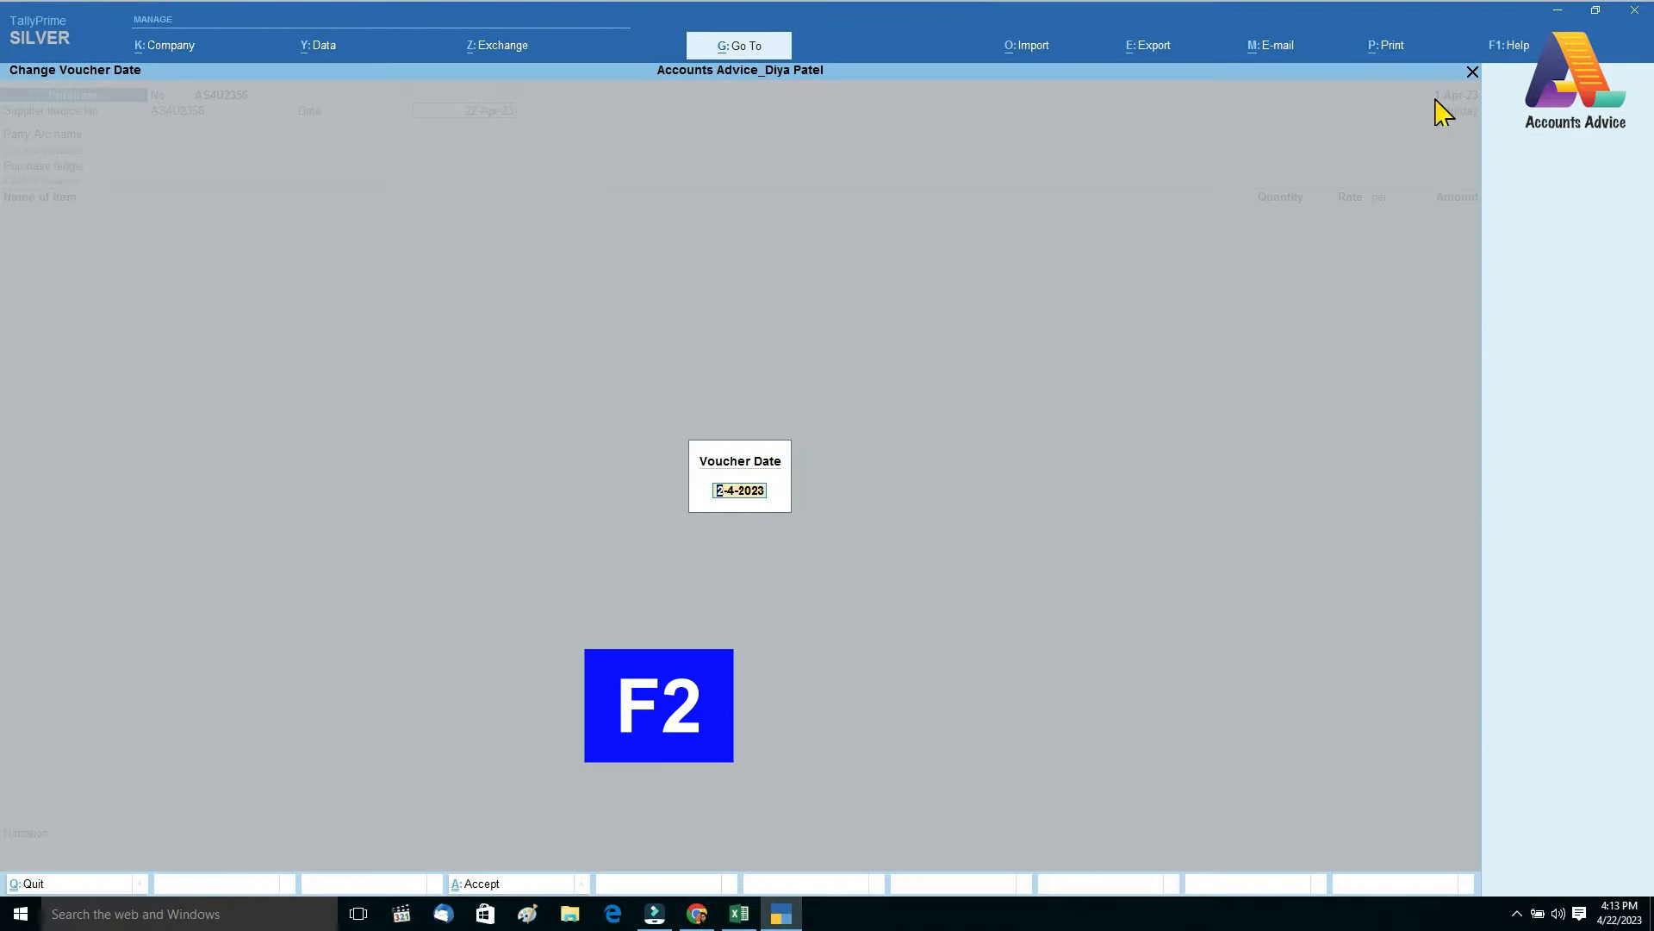
{"action": "type", "text": "22.4"}
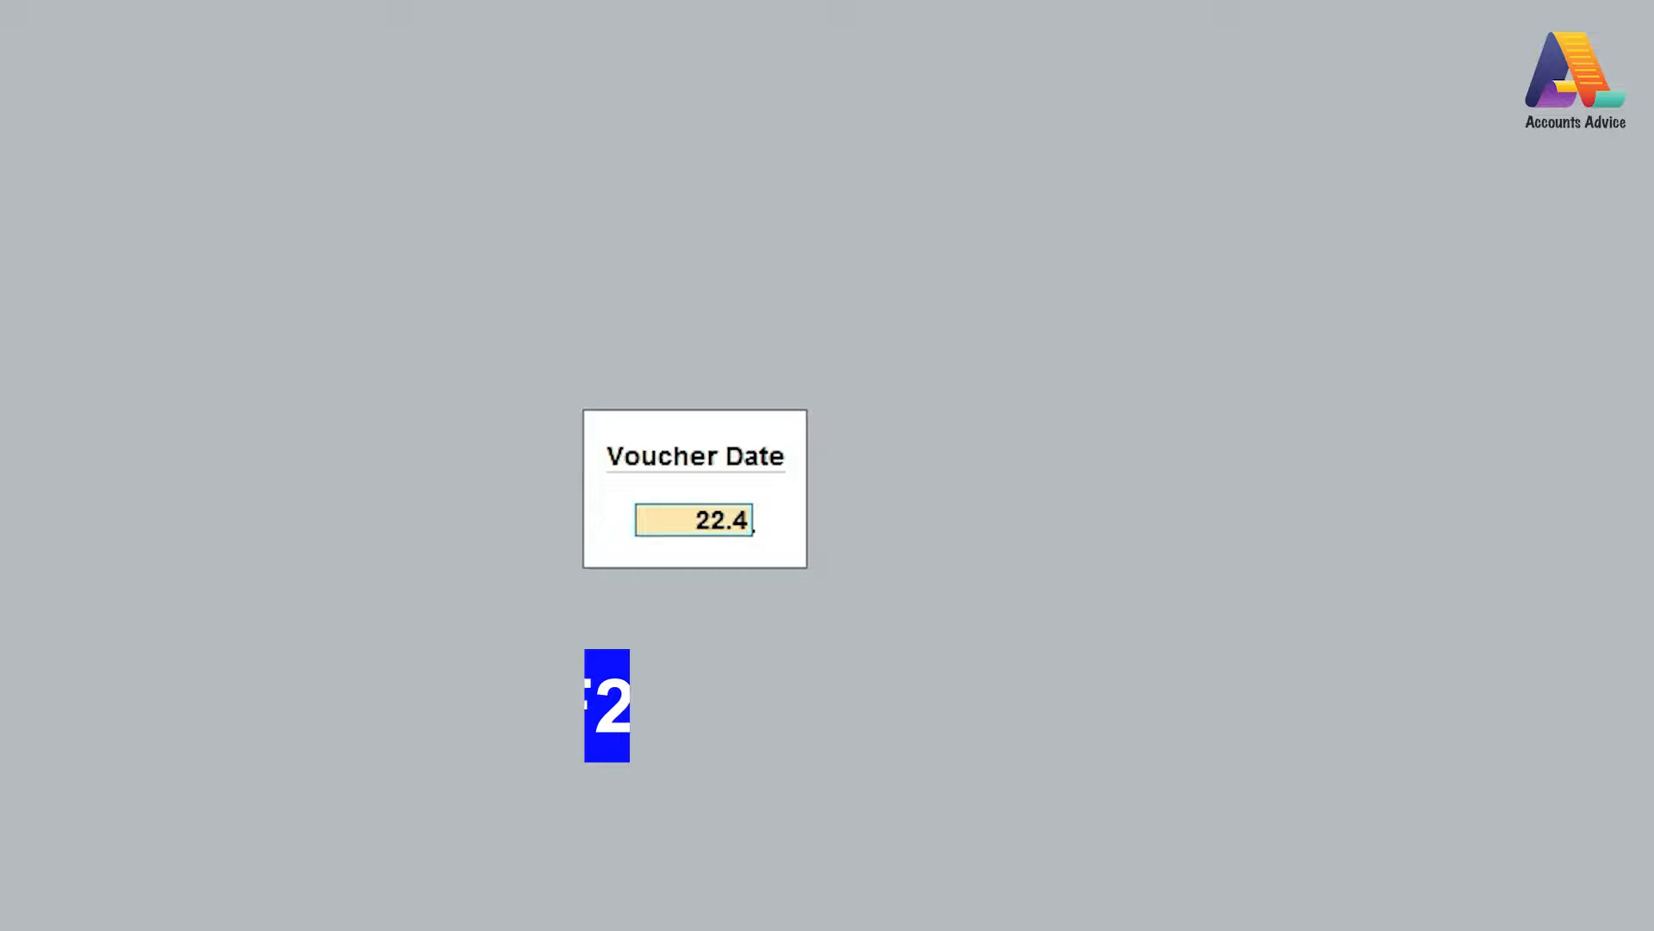
{"action": "key", "text": "Return"}
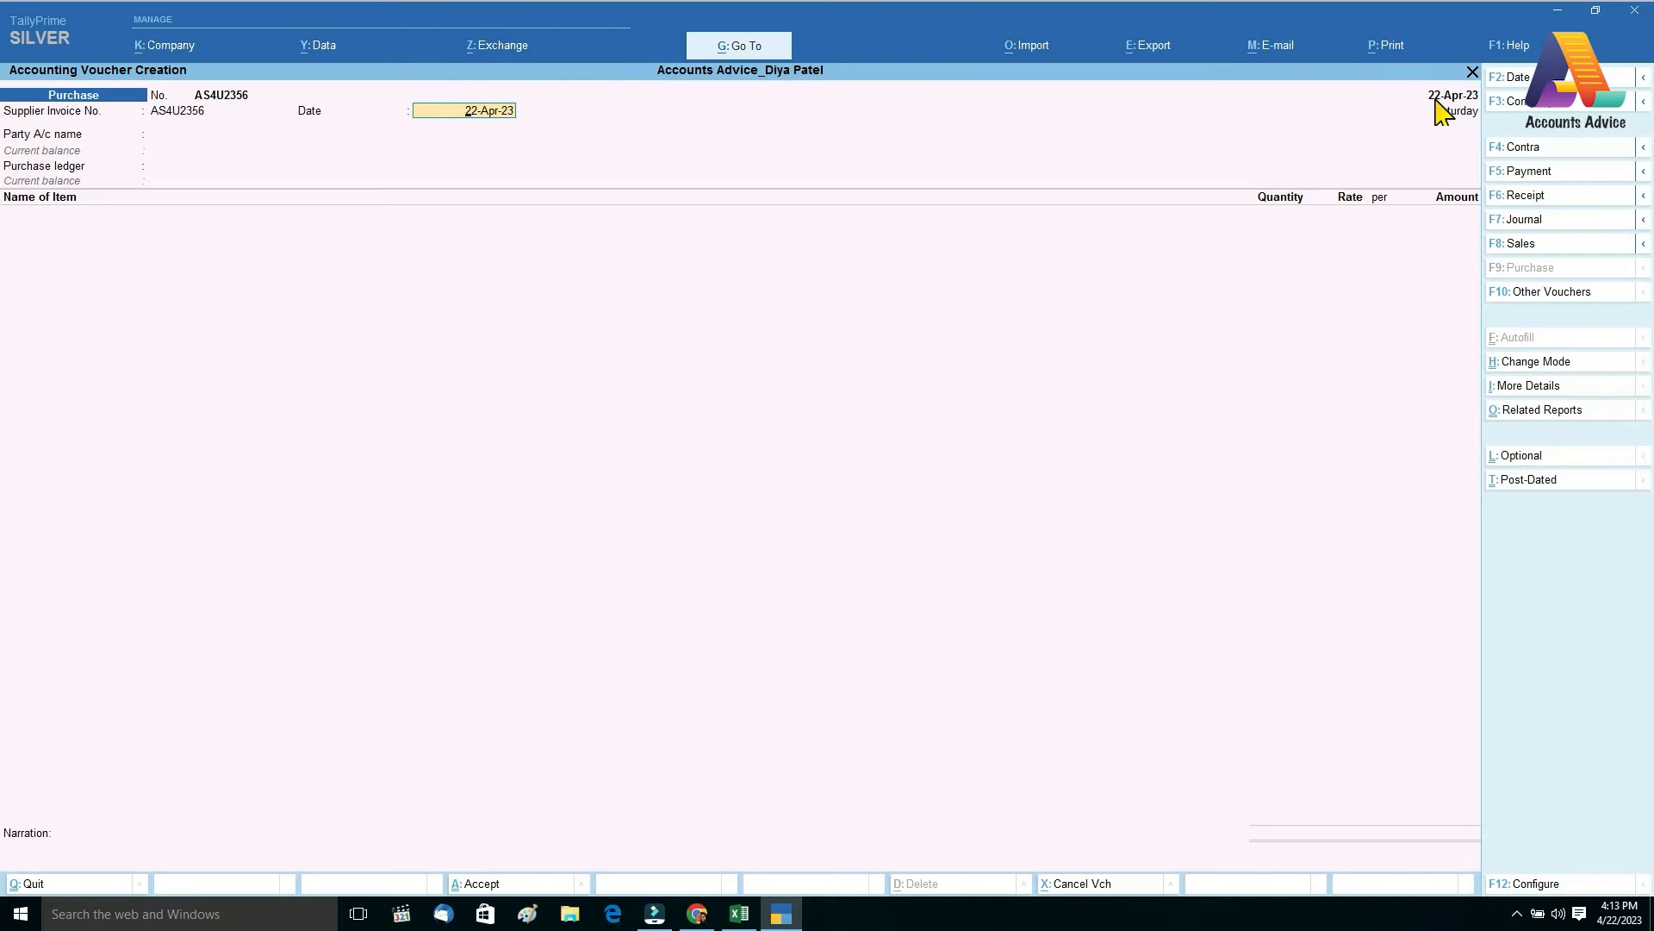
{"action": "key", "text": "Return"}
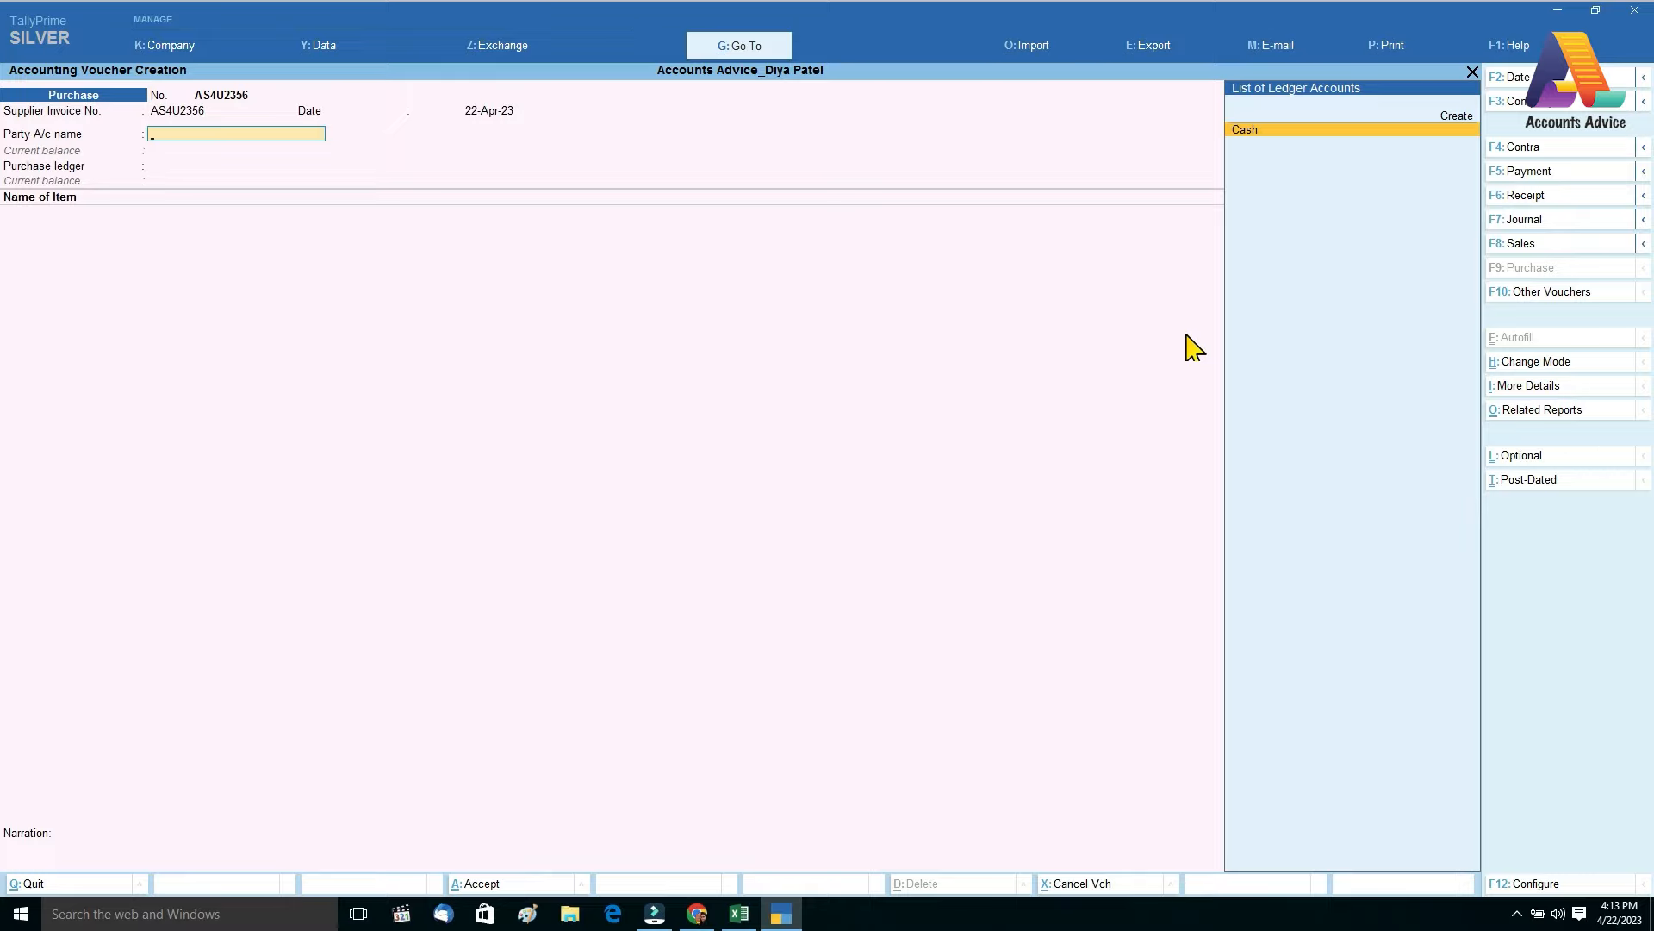
Start a new party ledger from the voucher and name it Accounting Solutions 4U, copying the supplier's company name from the Excel invoice
{"action": "key", "text": "alt+c"}
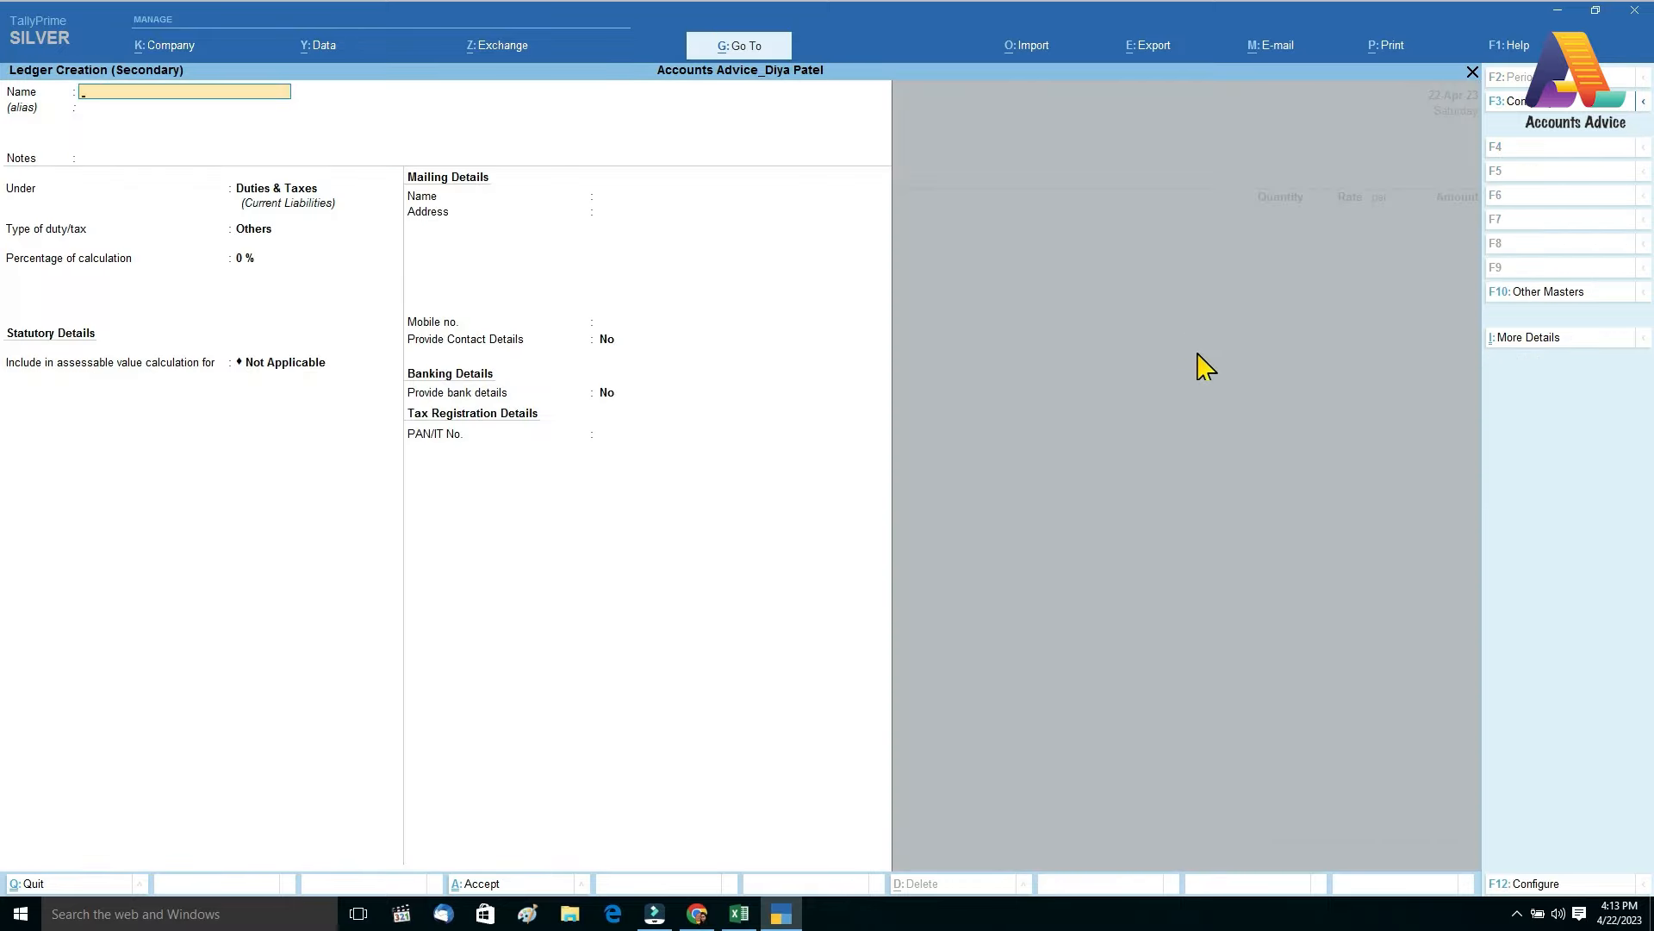
{"action": "key", "text": "alt+Tab"}
{"action": "scroll", "coordinate": [843, 372], "scroll_direction": "up", "scroll_amount": 1}
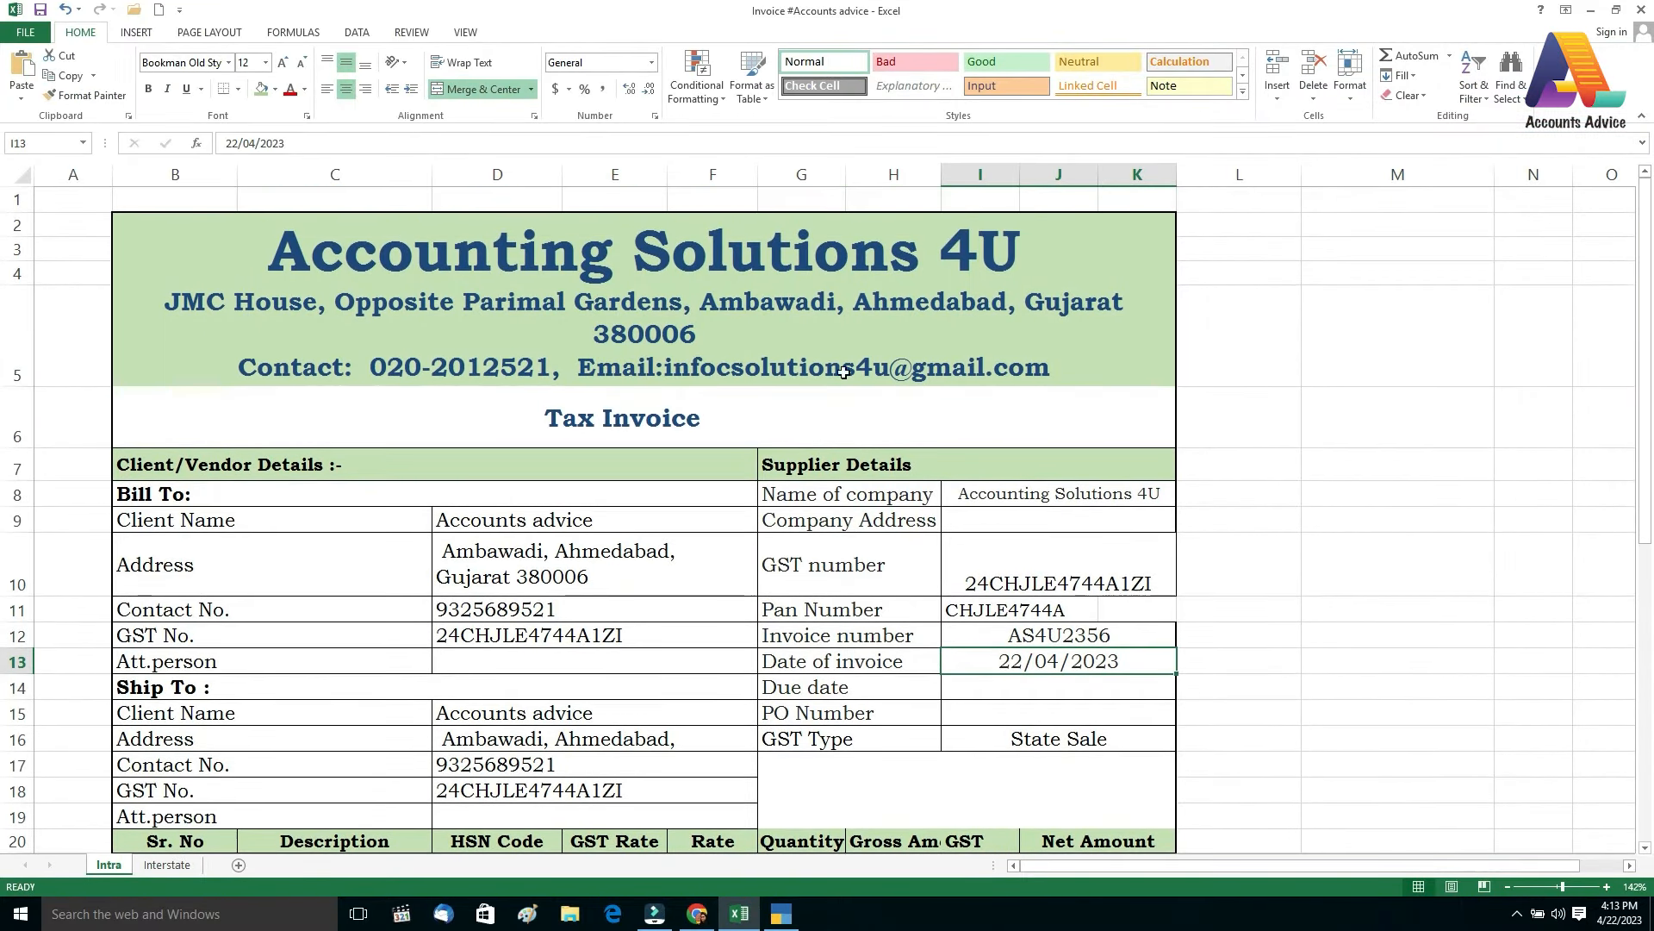
{"action": "left_click", "coordinate": [1048, 497]}
{"action": "key", "text": "ctrl+c"}
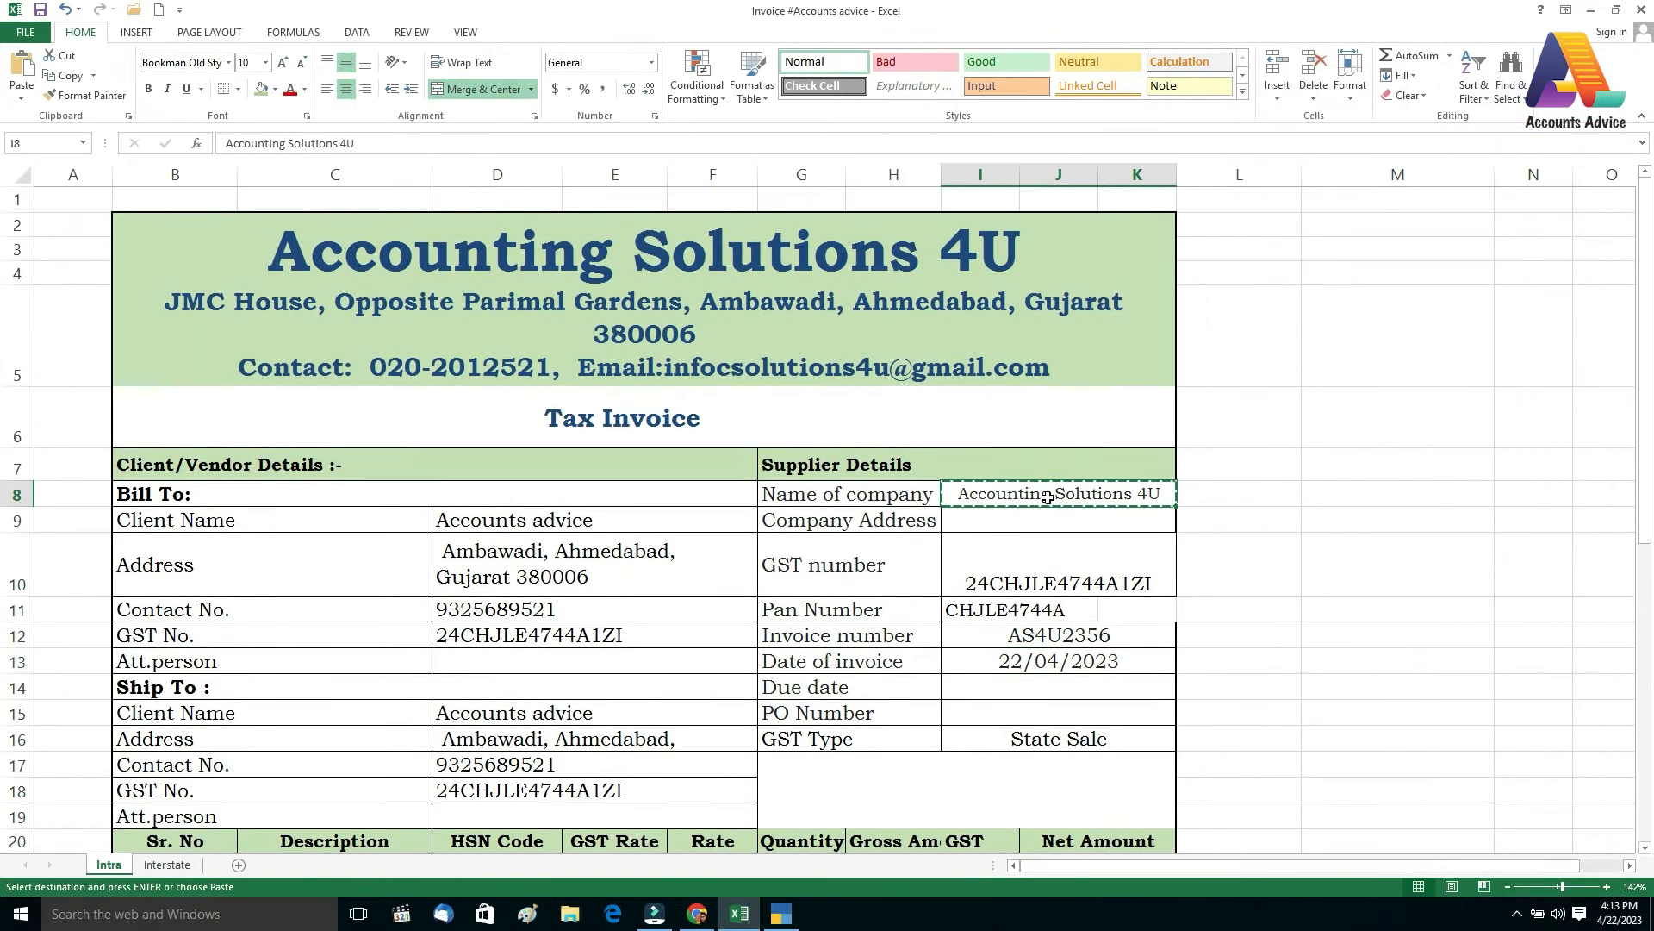
{"action": "key", "text": "alt+Tab"}
{"action": "key", "text": "ctrl+alt+v"}
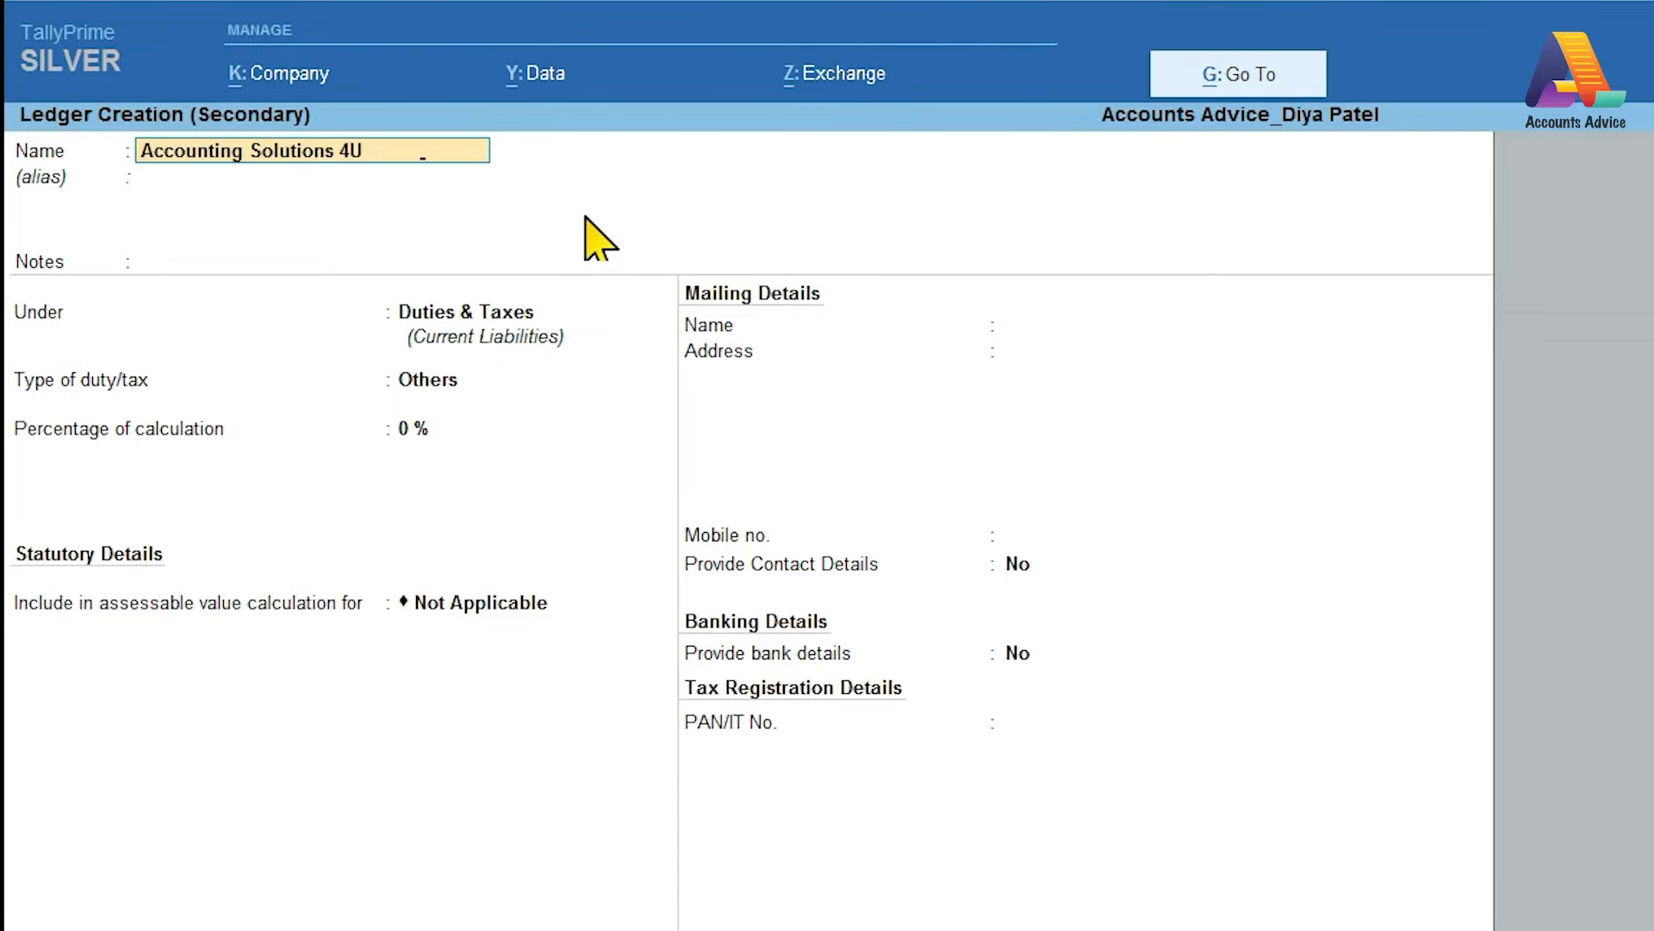
Group the ledger under Sundry Creditors with bill-by-bill balances set to Yes, a blank credit period and the credit days check set to No
{"action": "key", "text": "Return"}
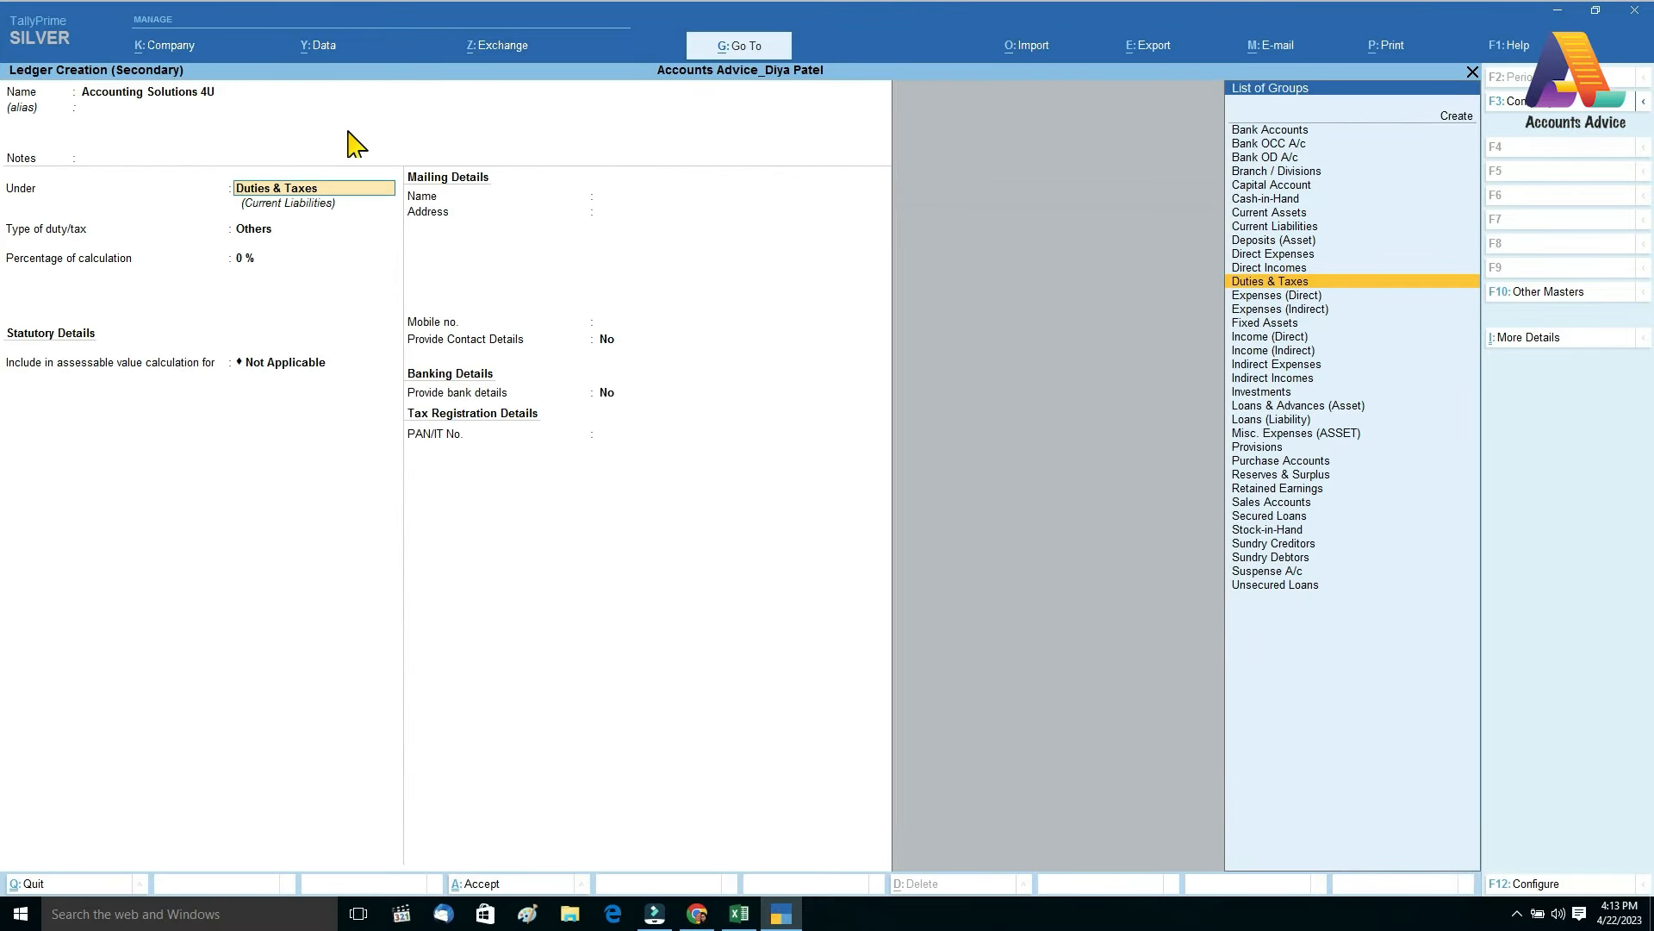
{"action": "type", "text": "Sun"}
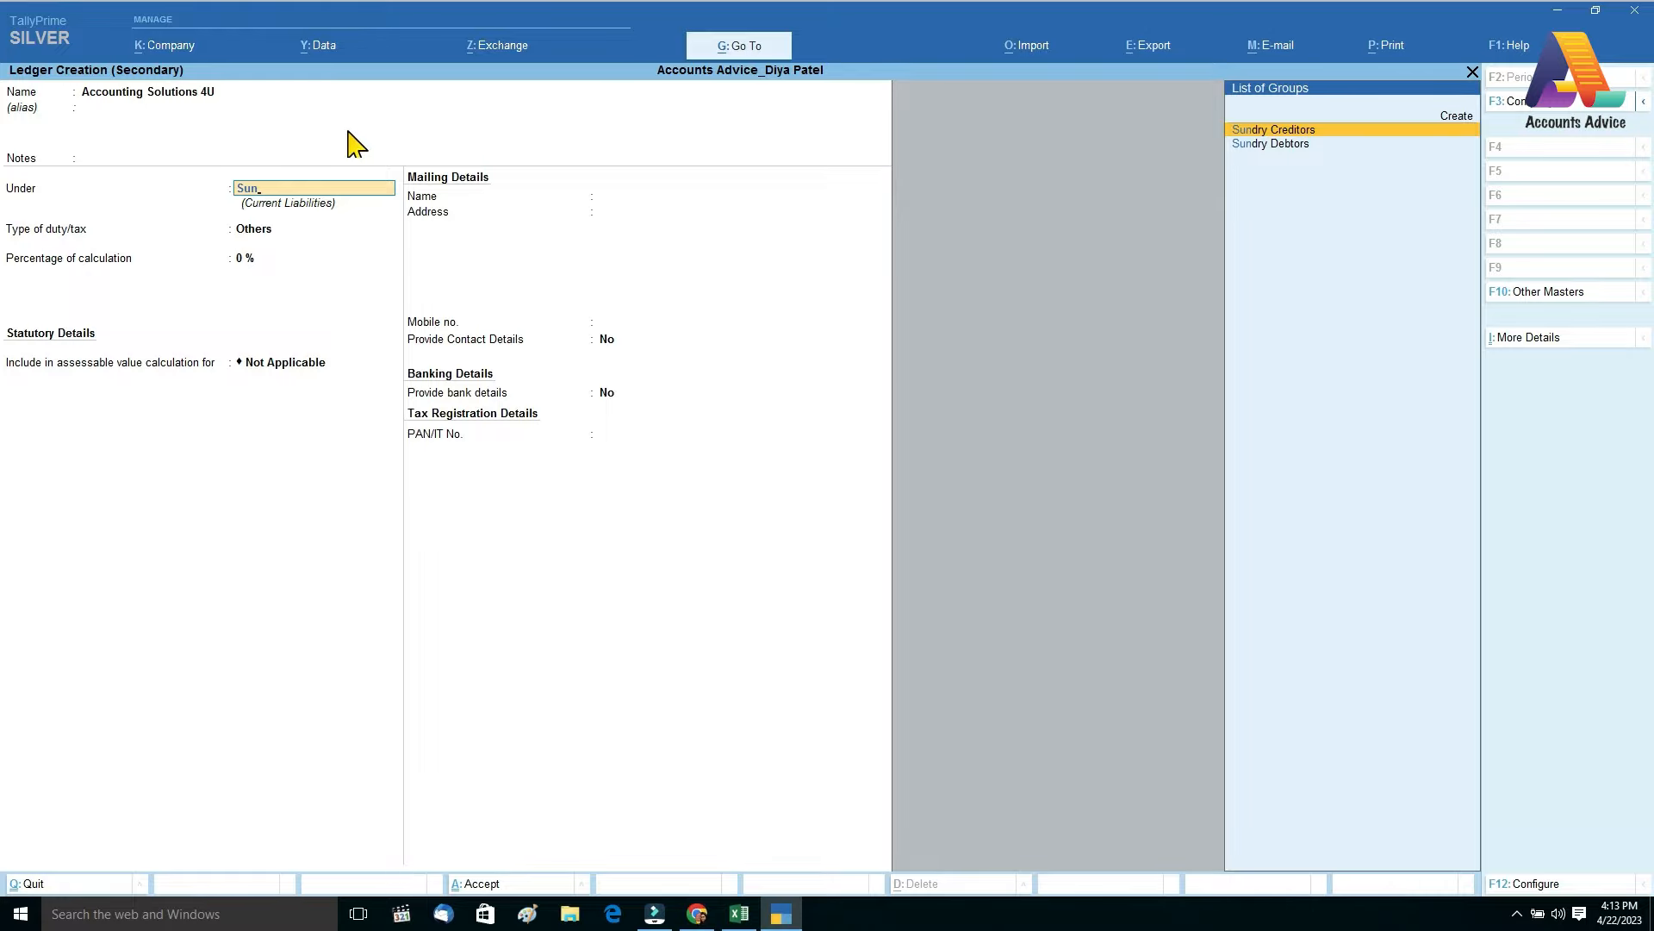
{"action": "key", "text": "Return"}
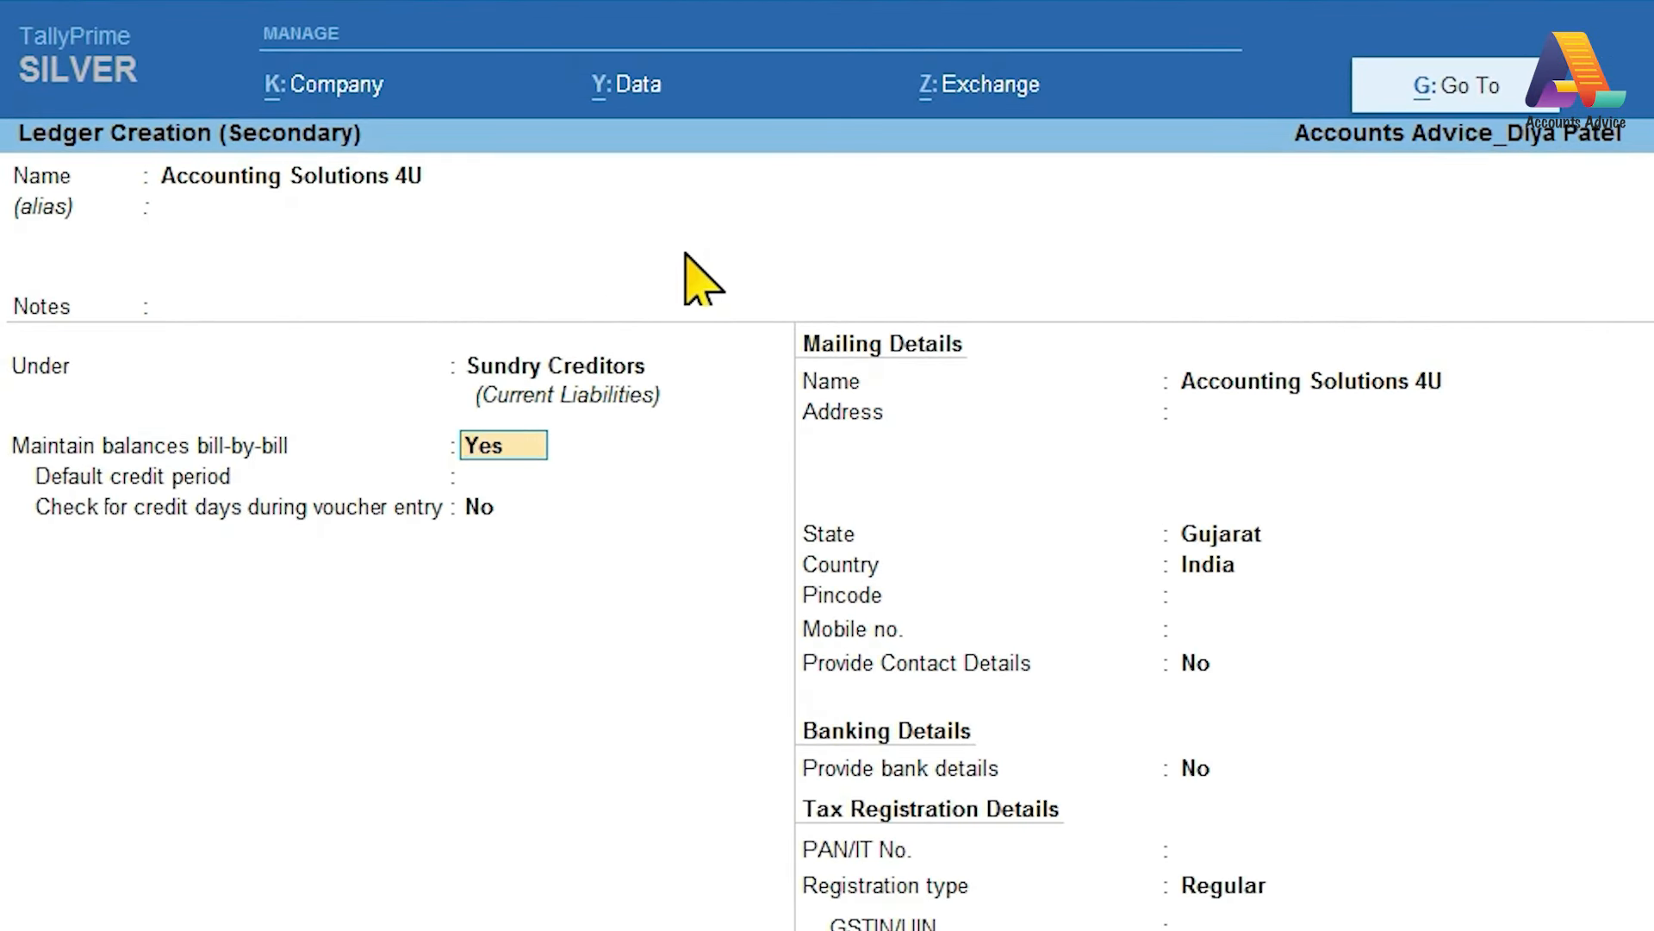
{"action": "key", "text": "Return"}
{"action": "key", "text": "Return"}
{"action": "key", "text": "BackSpace"}
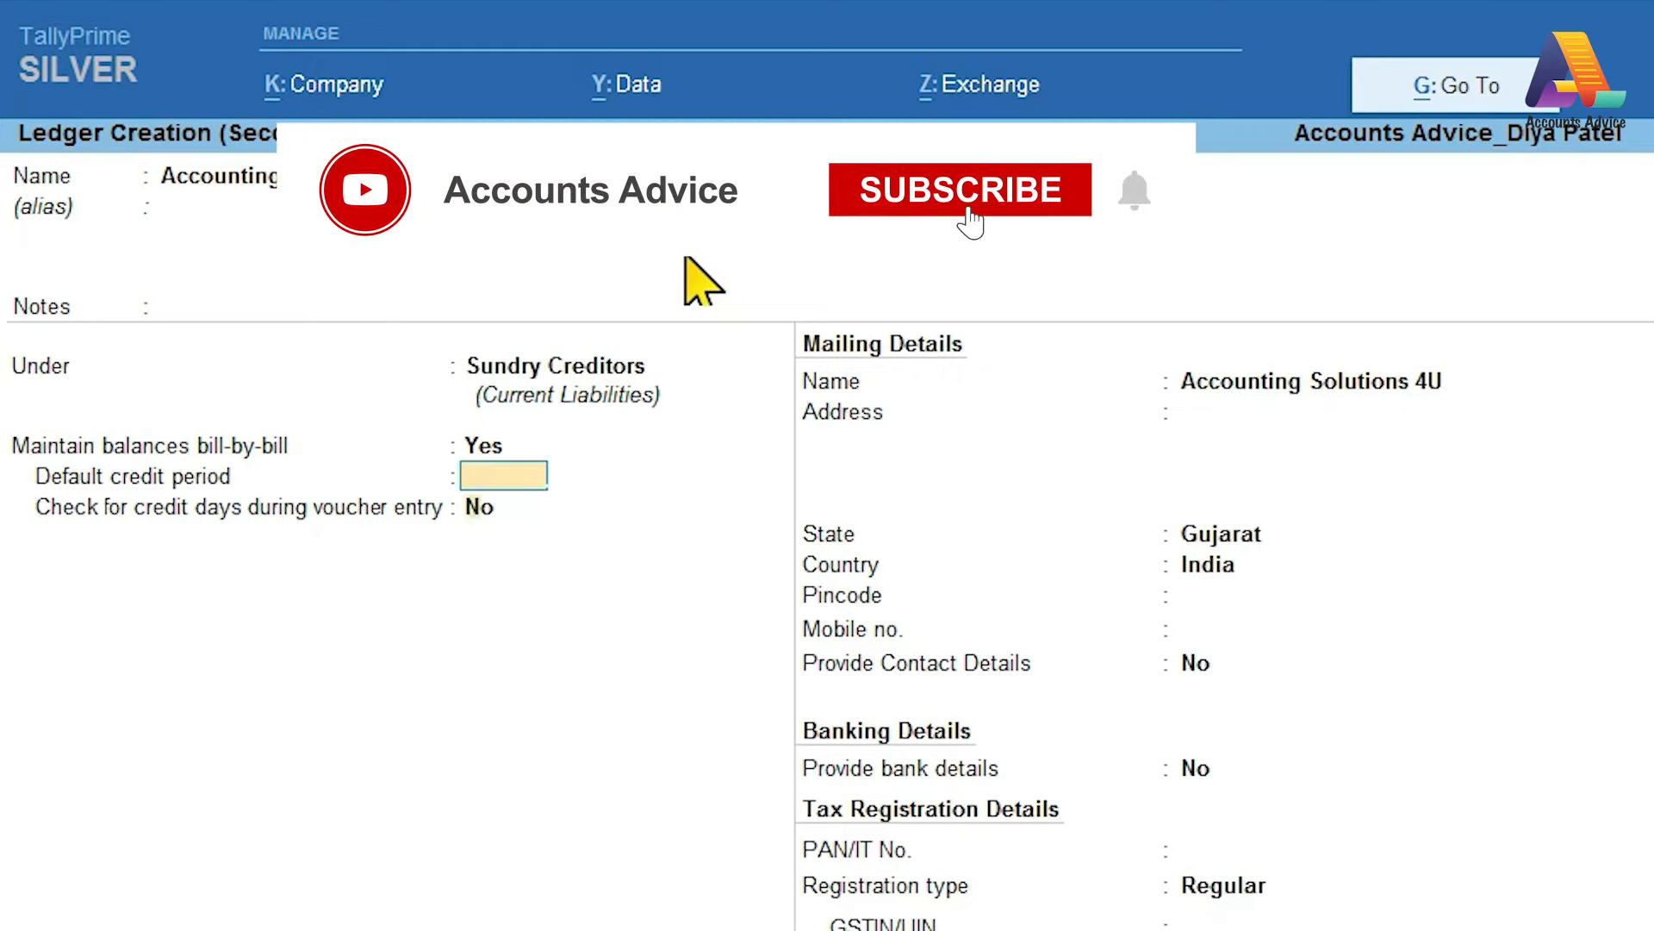
{"action": "key", "text": "Return"}
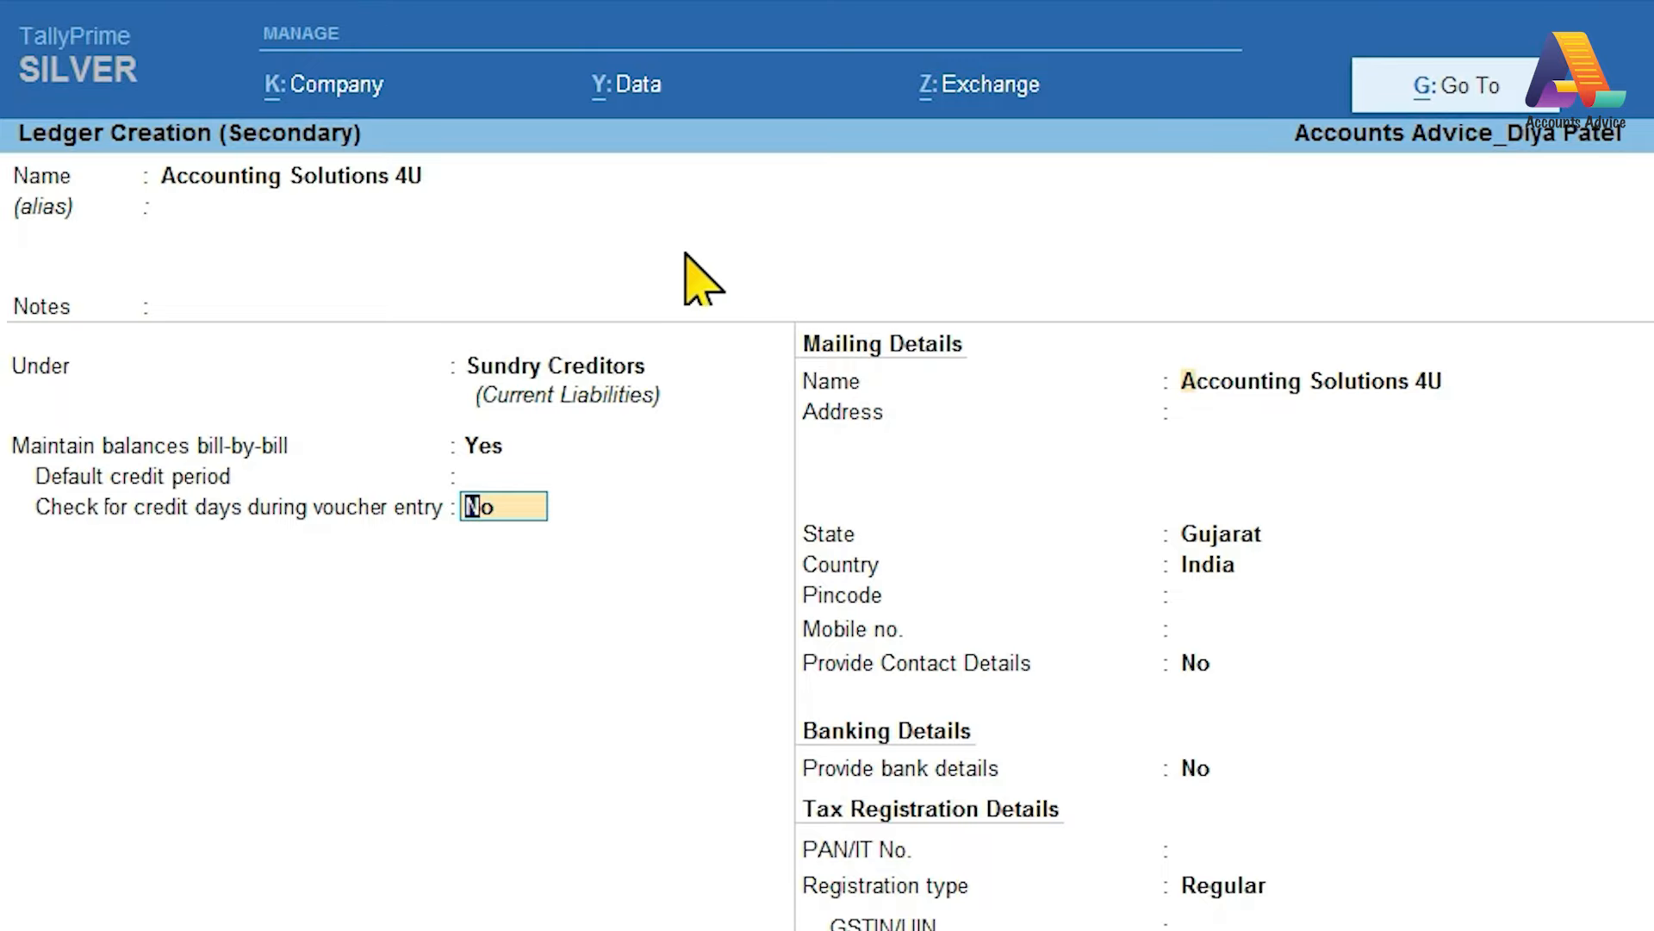
{"action": "key", "text": "Return"}
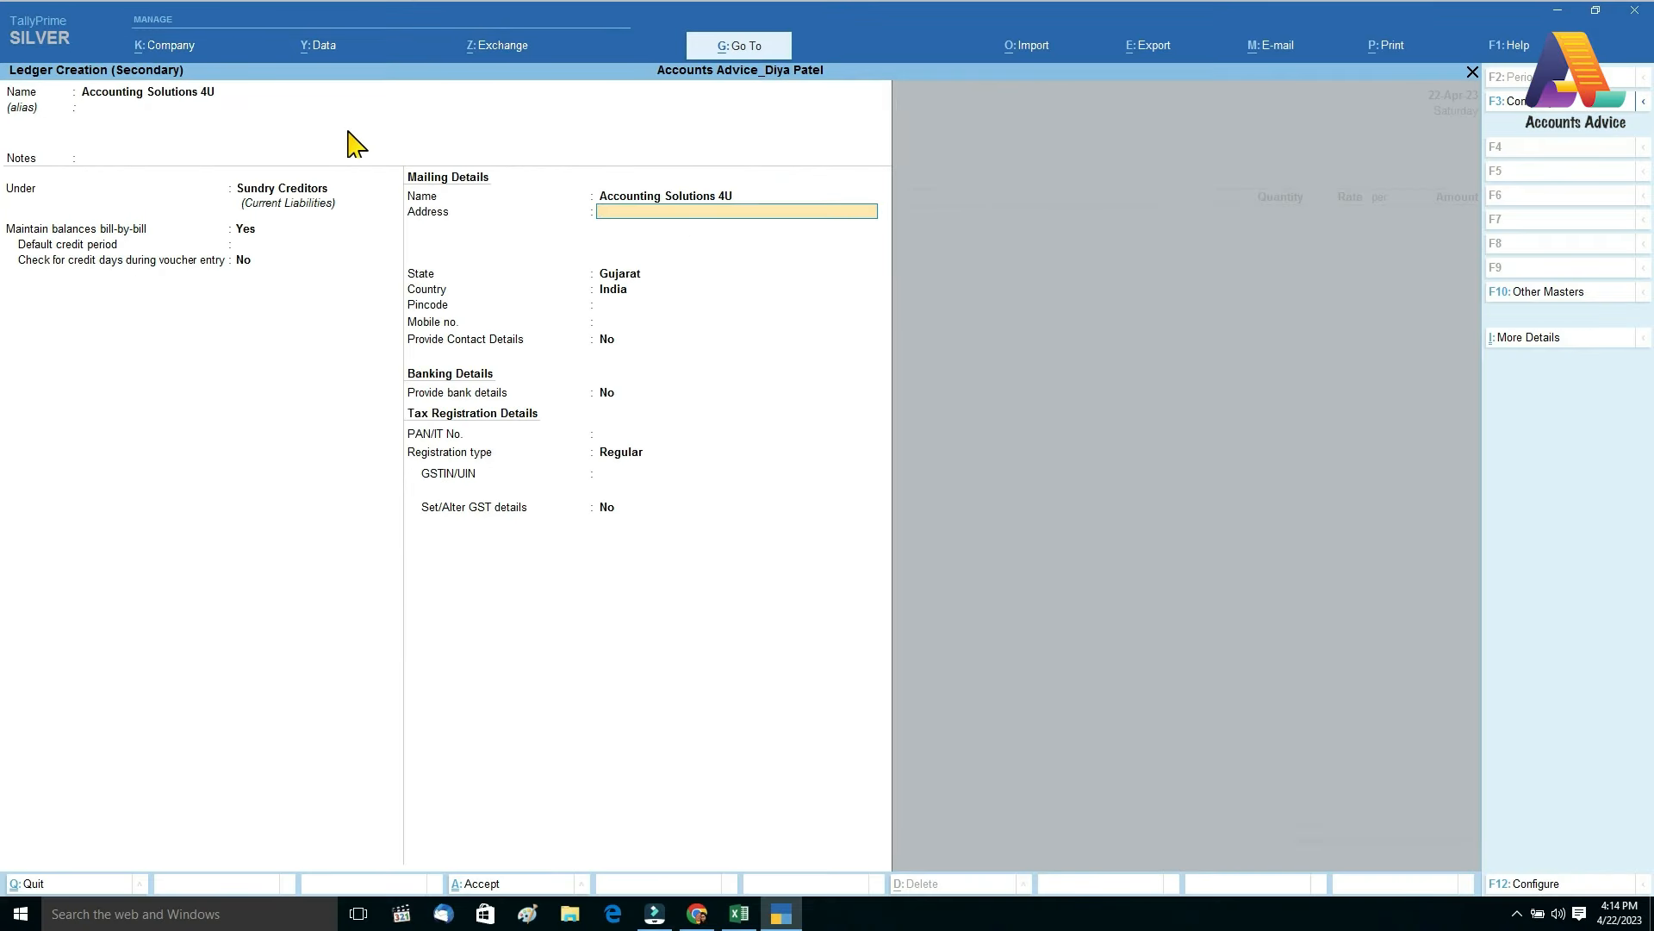
Accept the ledger's mailing details with State Gujarat and Country India, leaving address, pincode and mobile blank and contact and bank details at No
{"action": "key", "text": "alt+Tab"}
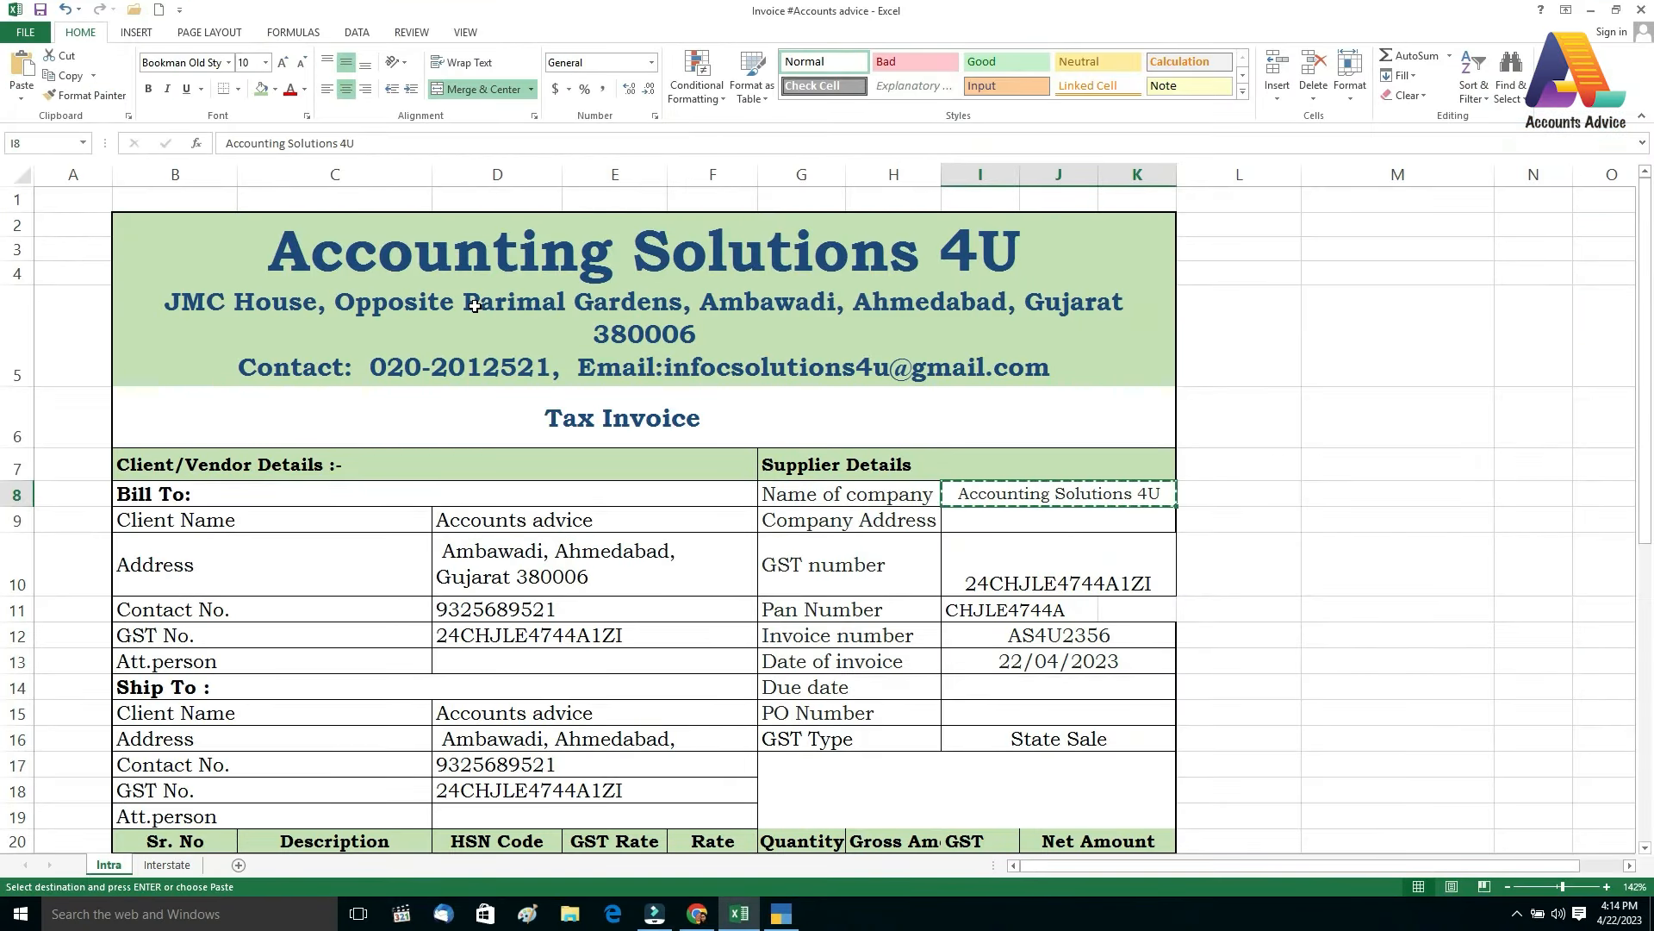
{"action": "key", "text": "alt+Tab"}
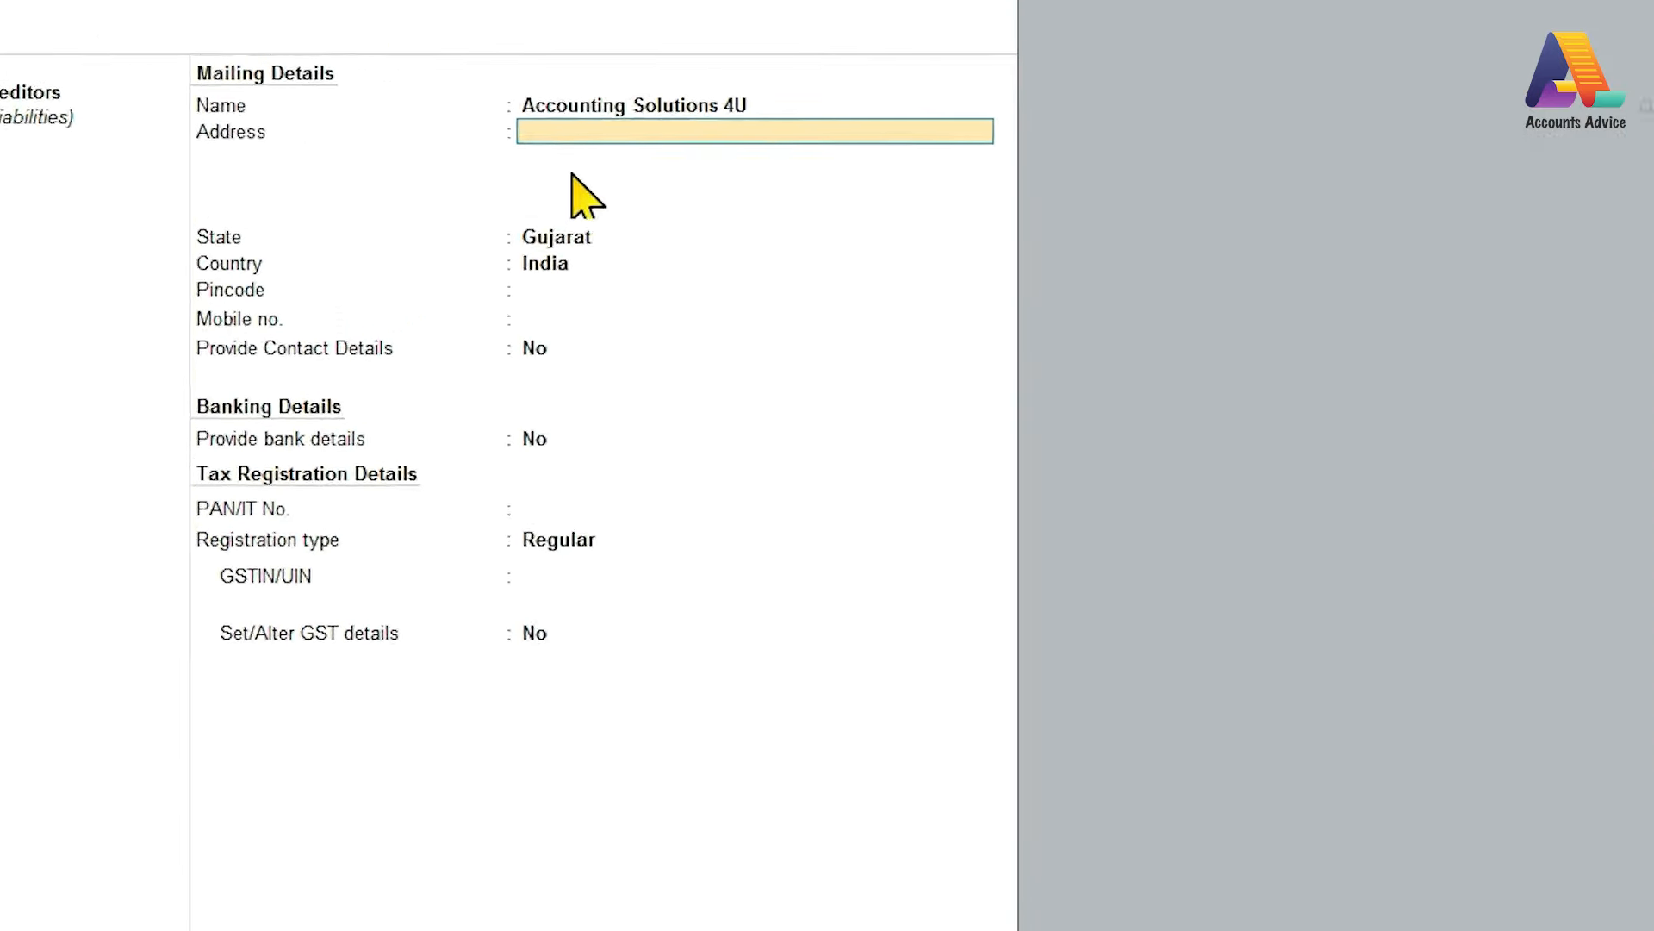
{"action": "key", "text": "Return"}
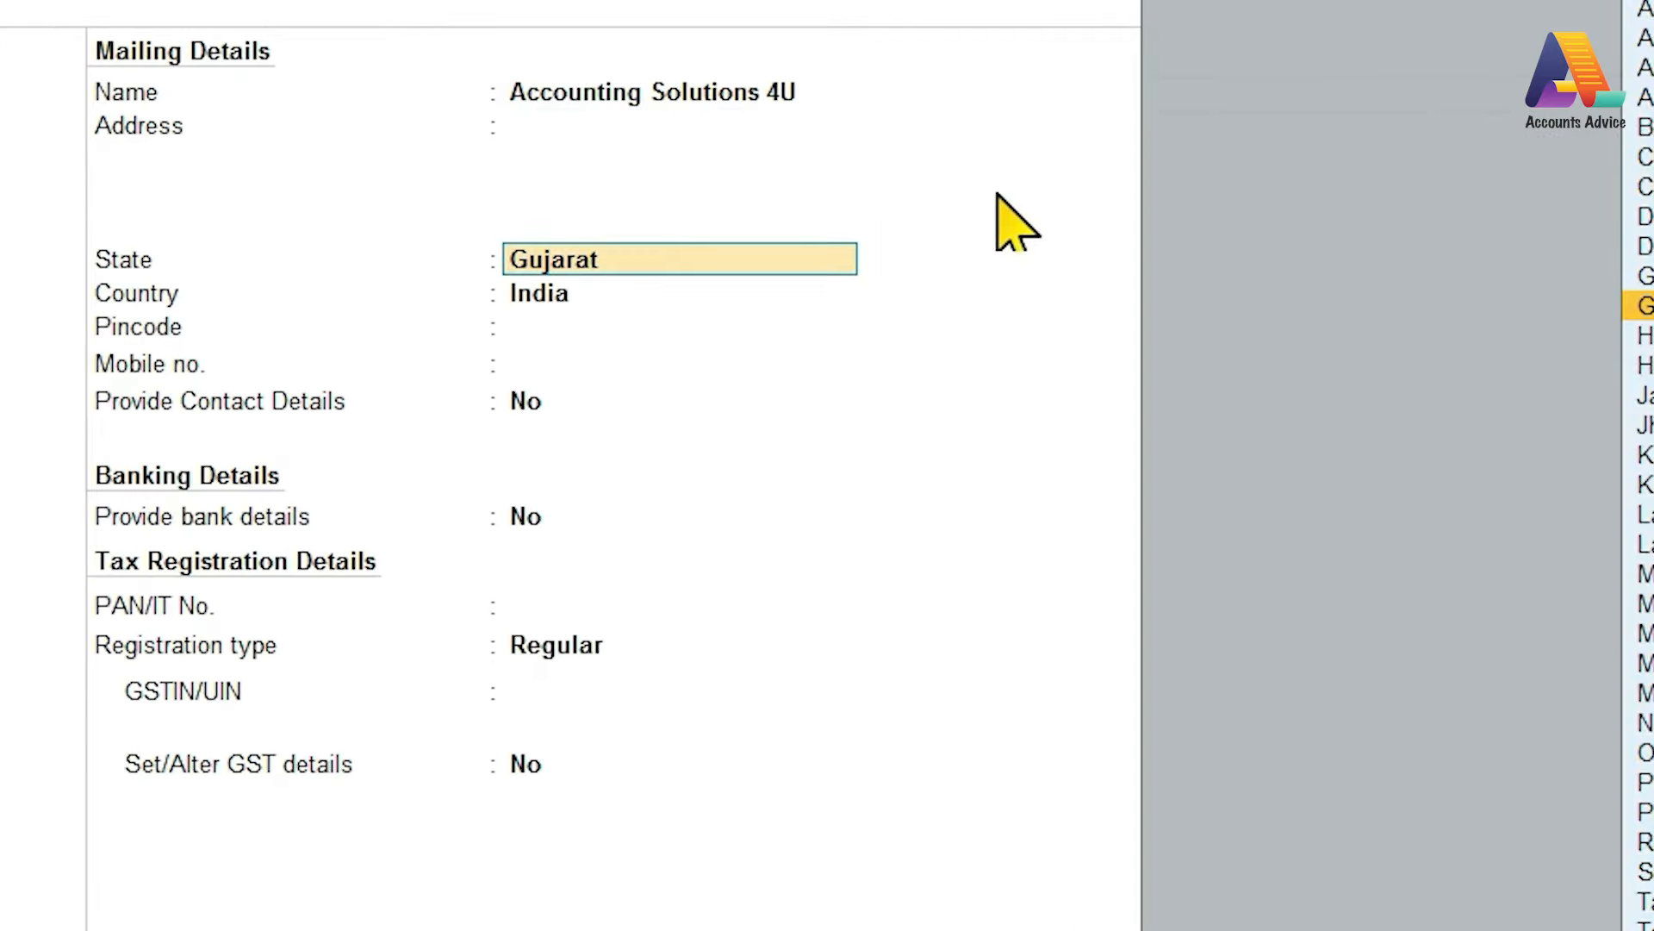
{"action": "key", "text": "Return"}
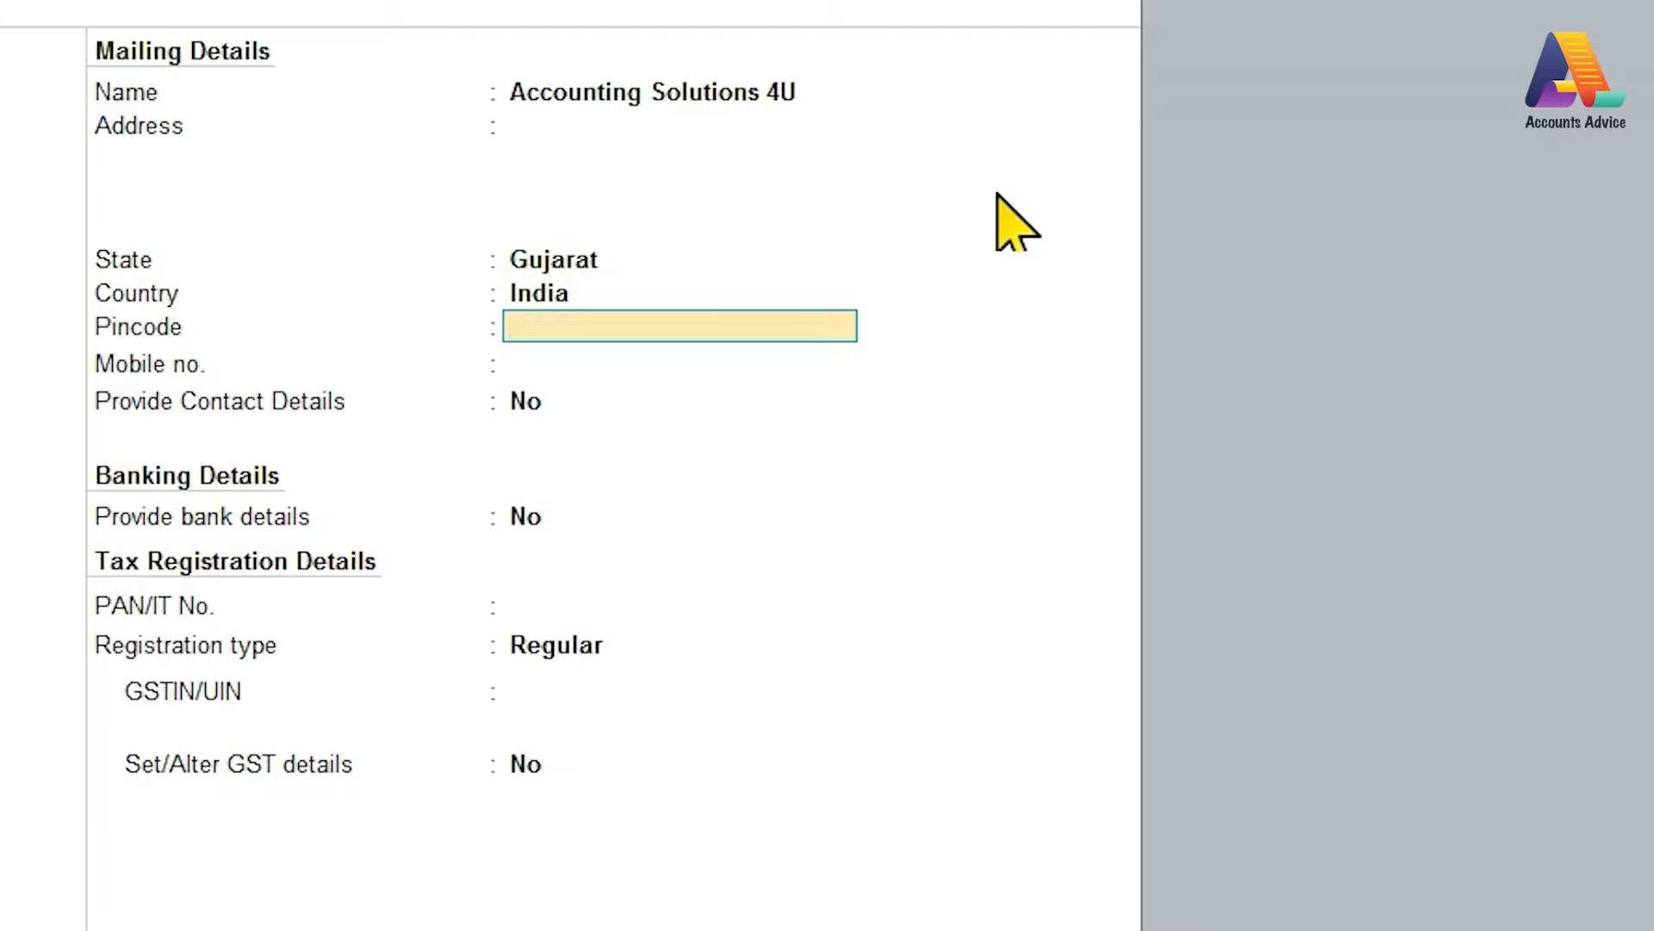
{"action": "key", "text": "Return"}
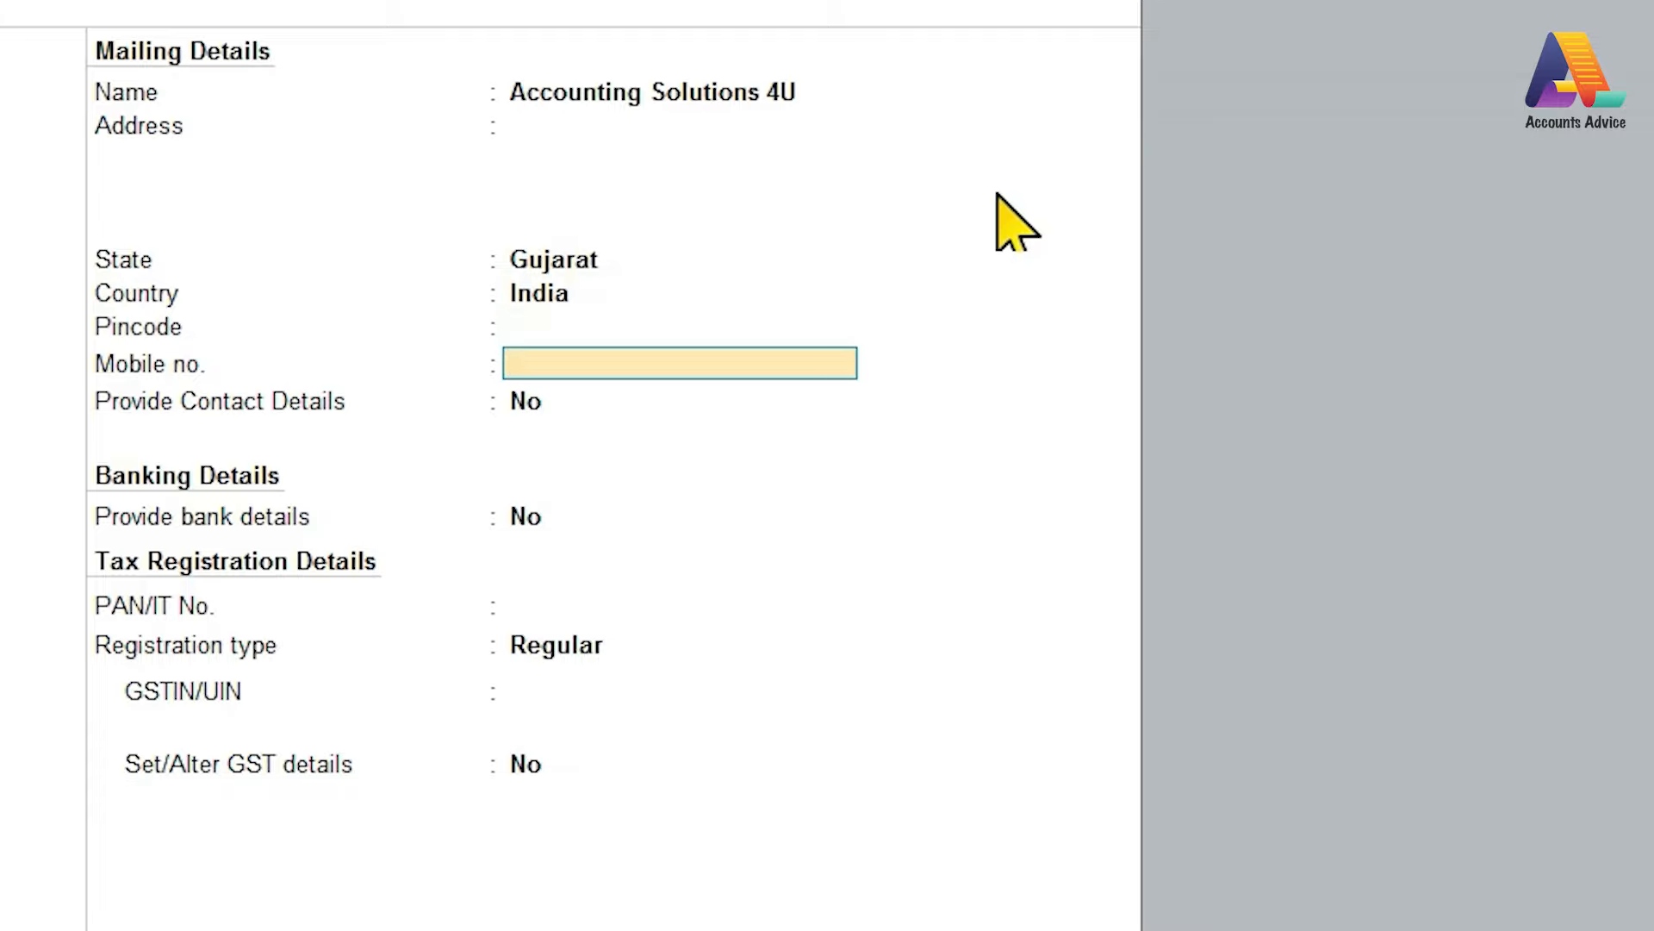
{"action": "key", "text": "Return"}
{"action": "key", "text": "Return"}
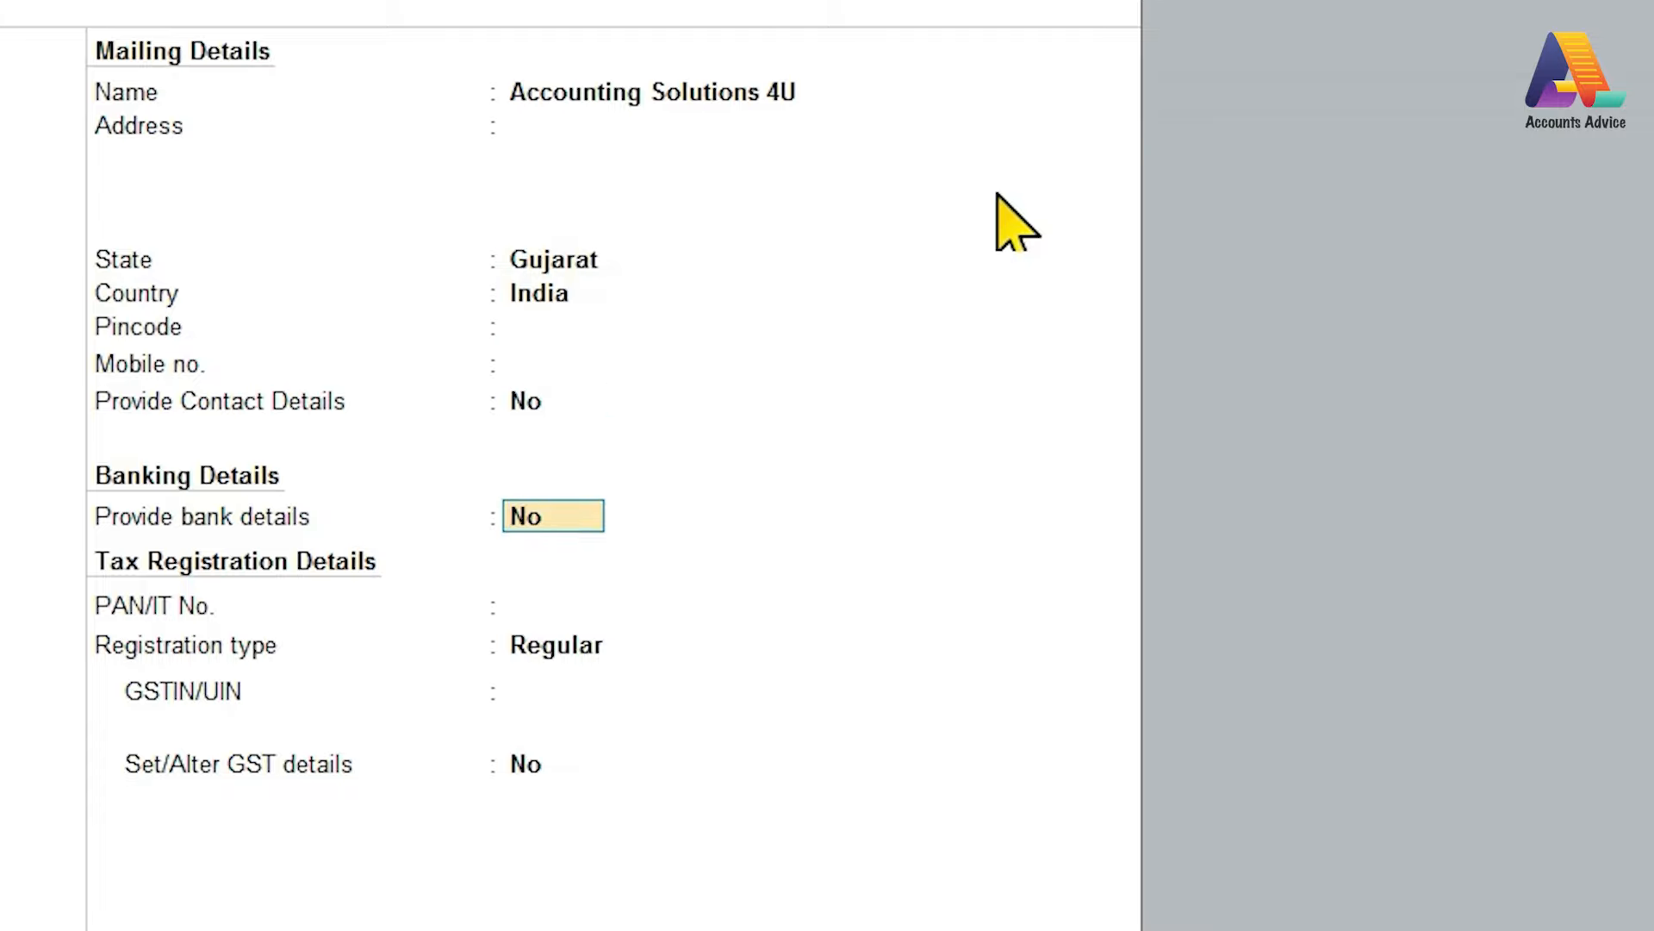
{"action": "key", "text": "Return"}
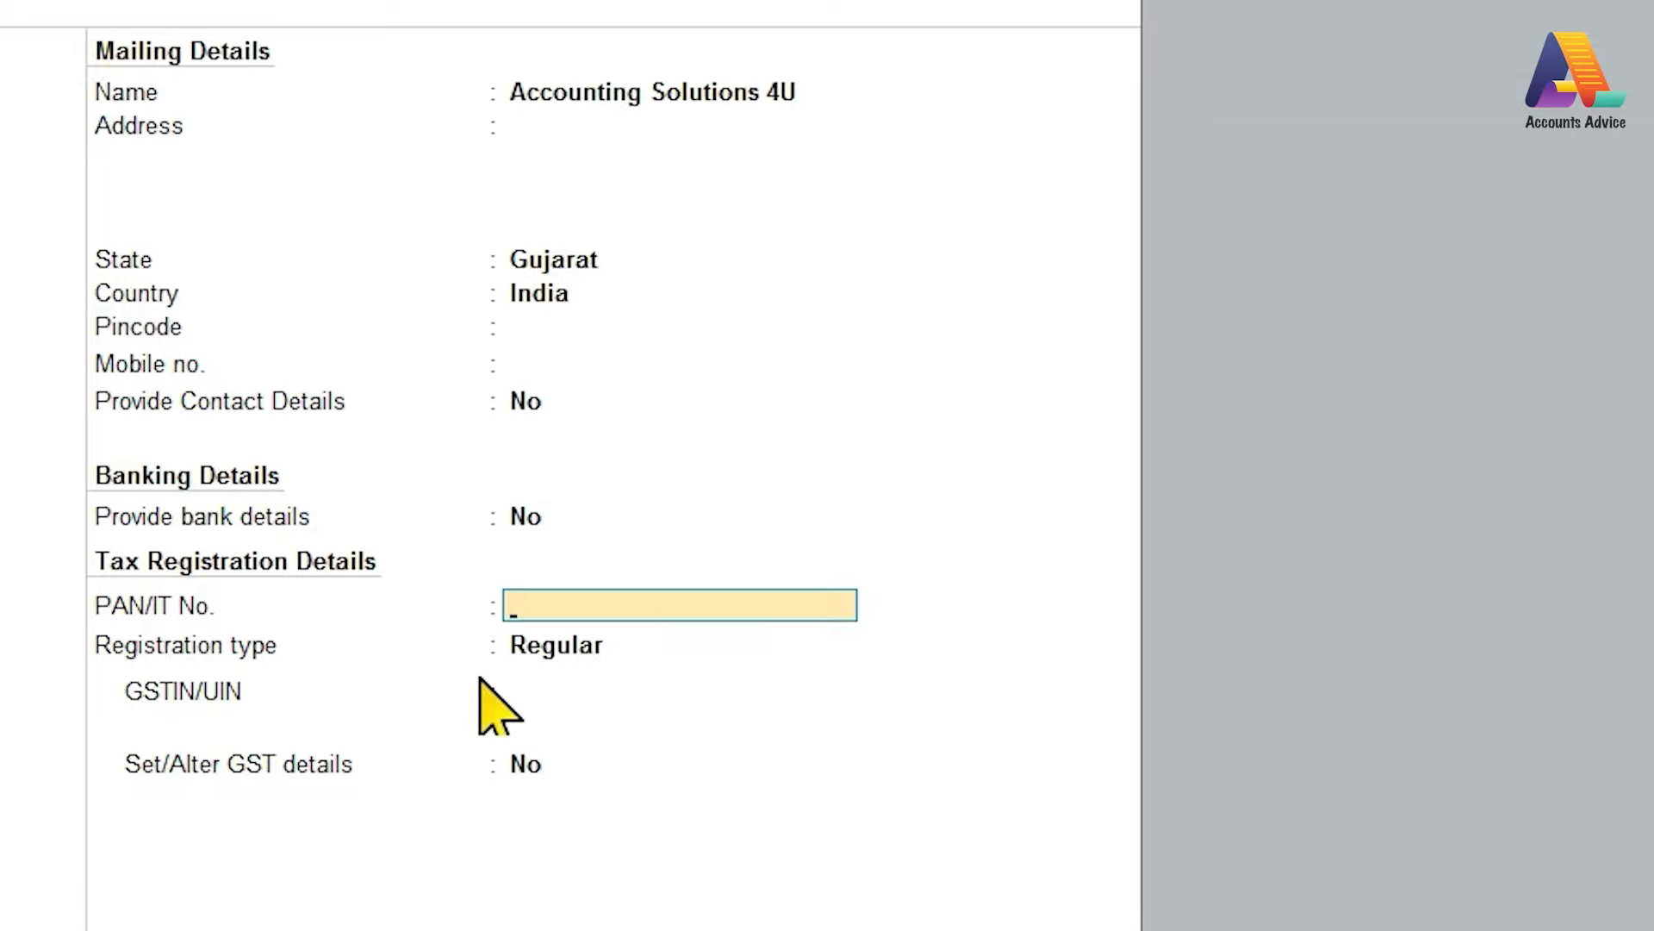
Leave the supplier's PAN blank, review the registration types and choose Regular
{"action": "key", "text": "Return"}
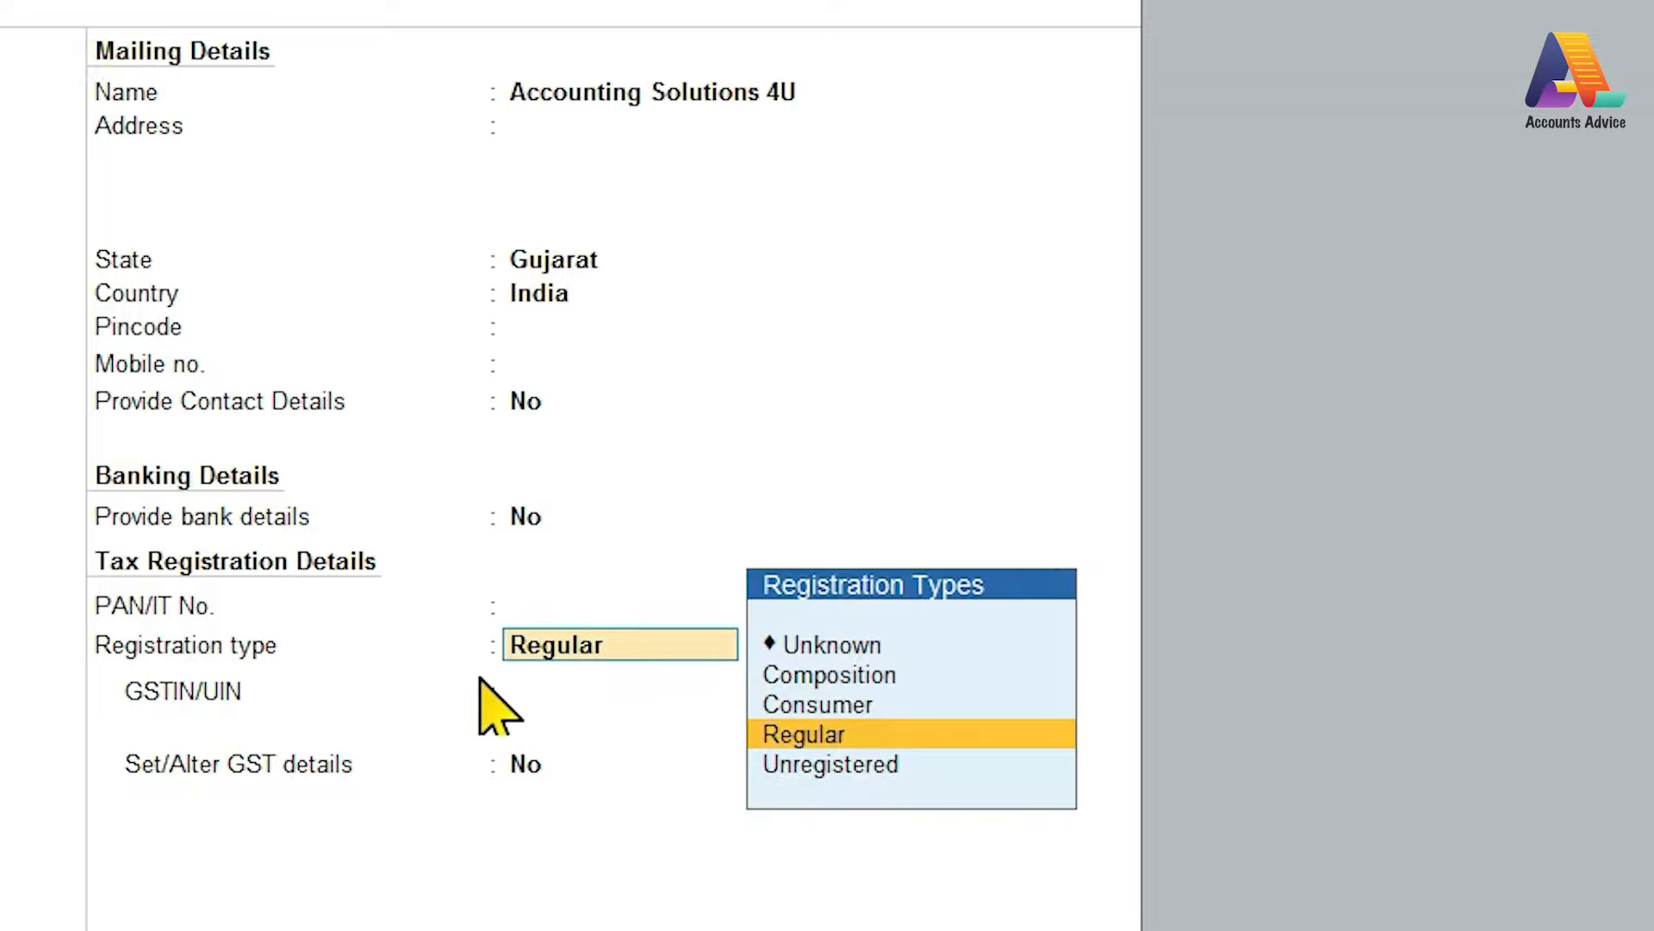
{"action": "key", "text": "Down"}
{"action": "key", "text": "Up"}
{"action": "key", "text": "Up"}
{"action": "key", "text": "Up"}
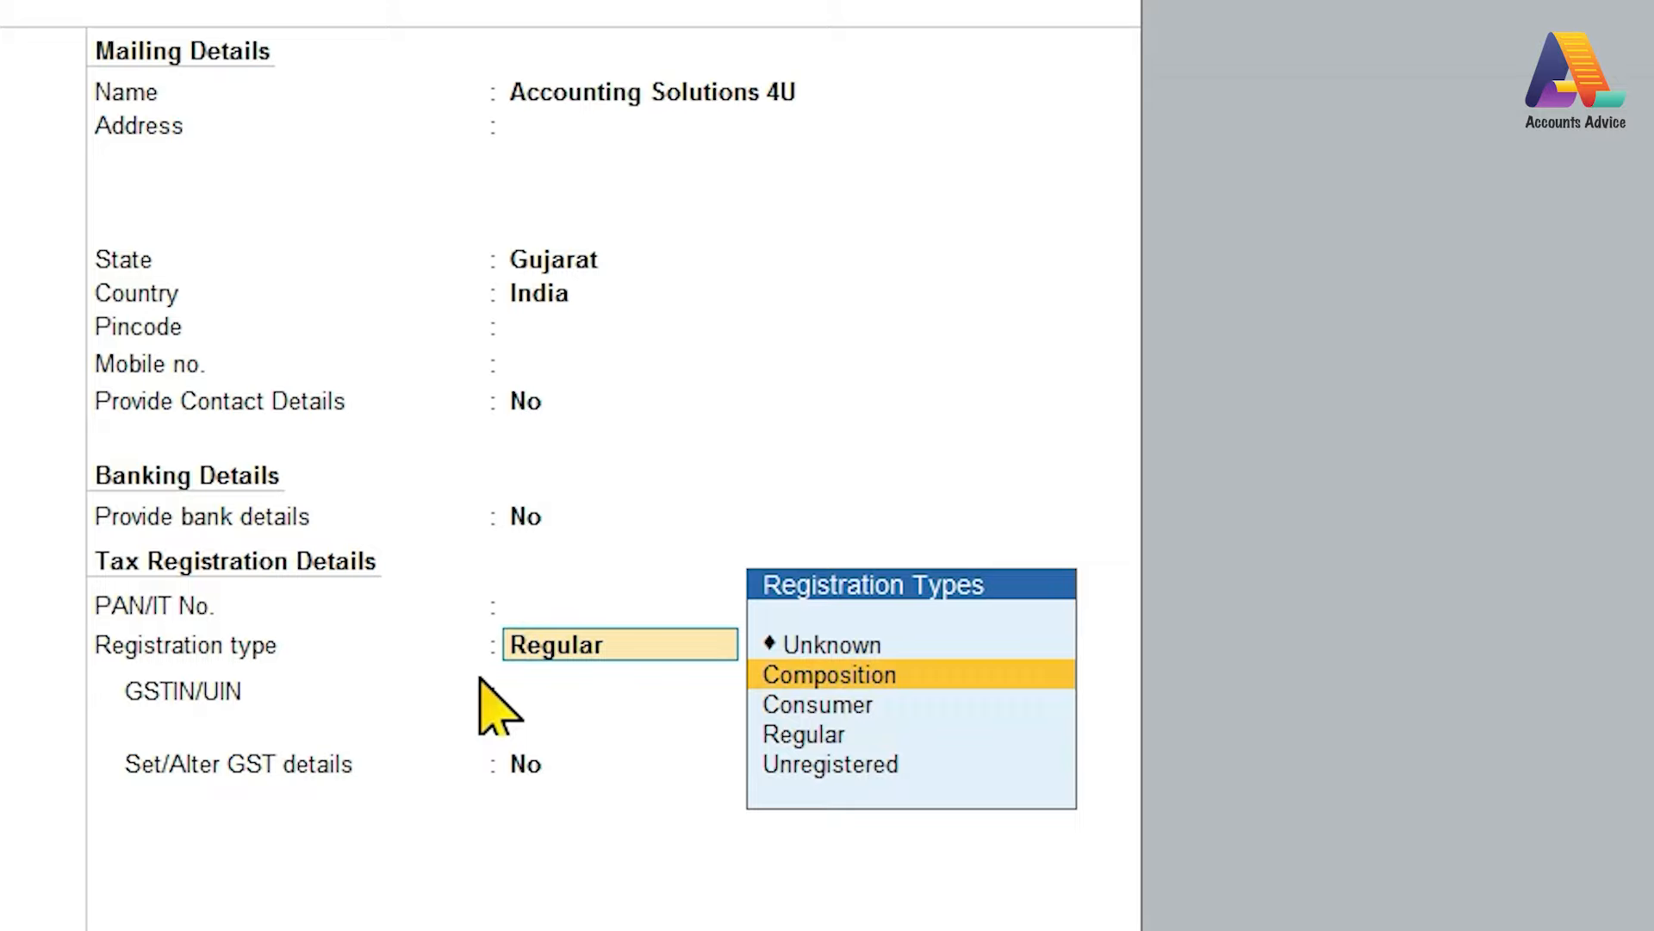
{"action": "key", "text": "Down"}
{"action": "key", "text": "Down"}
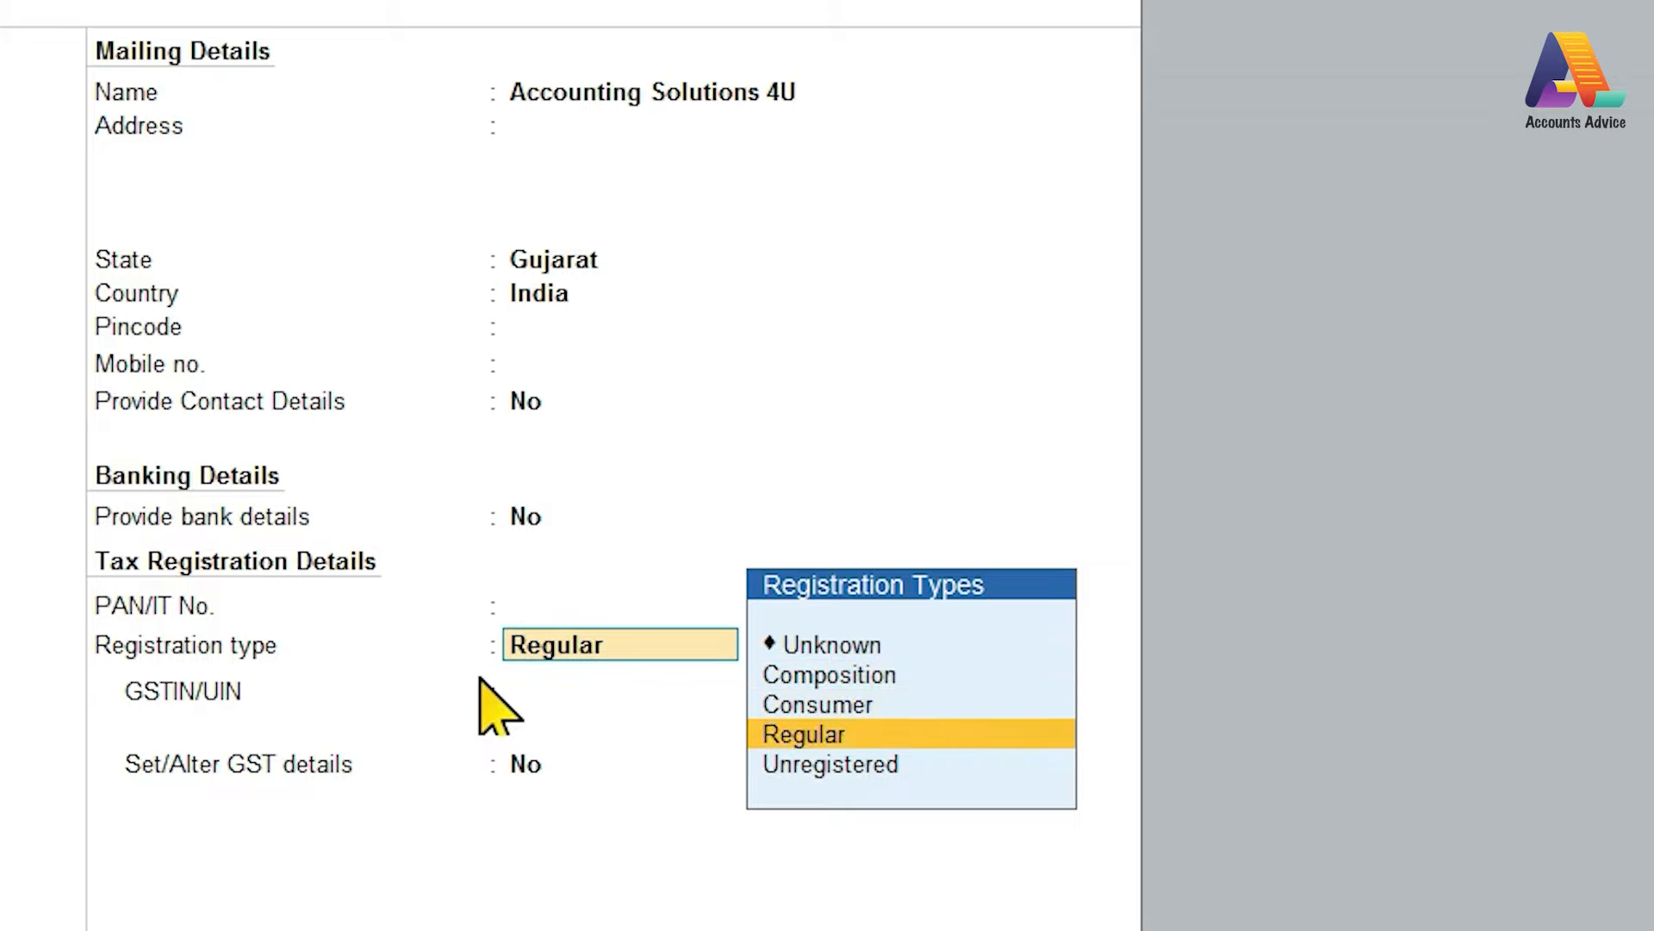
{"action": "key", "text": "Return"}
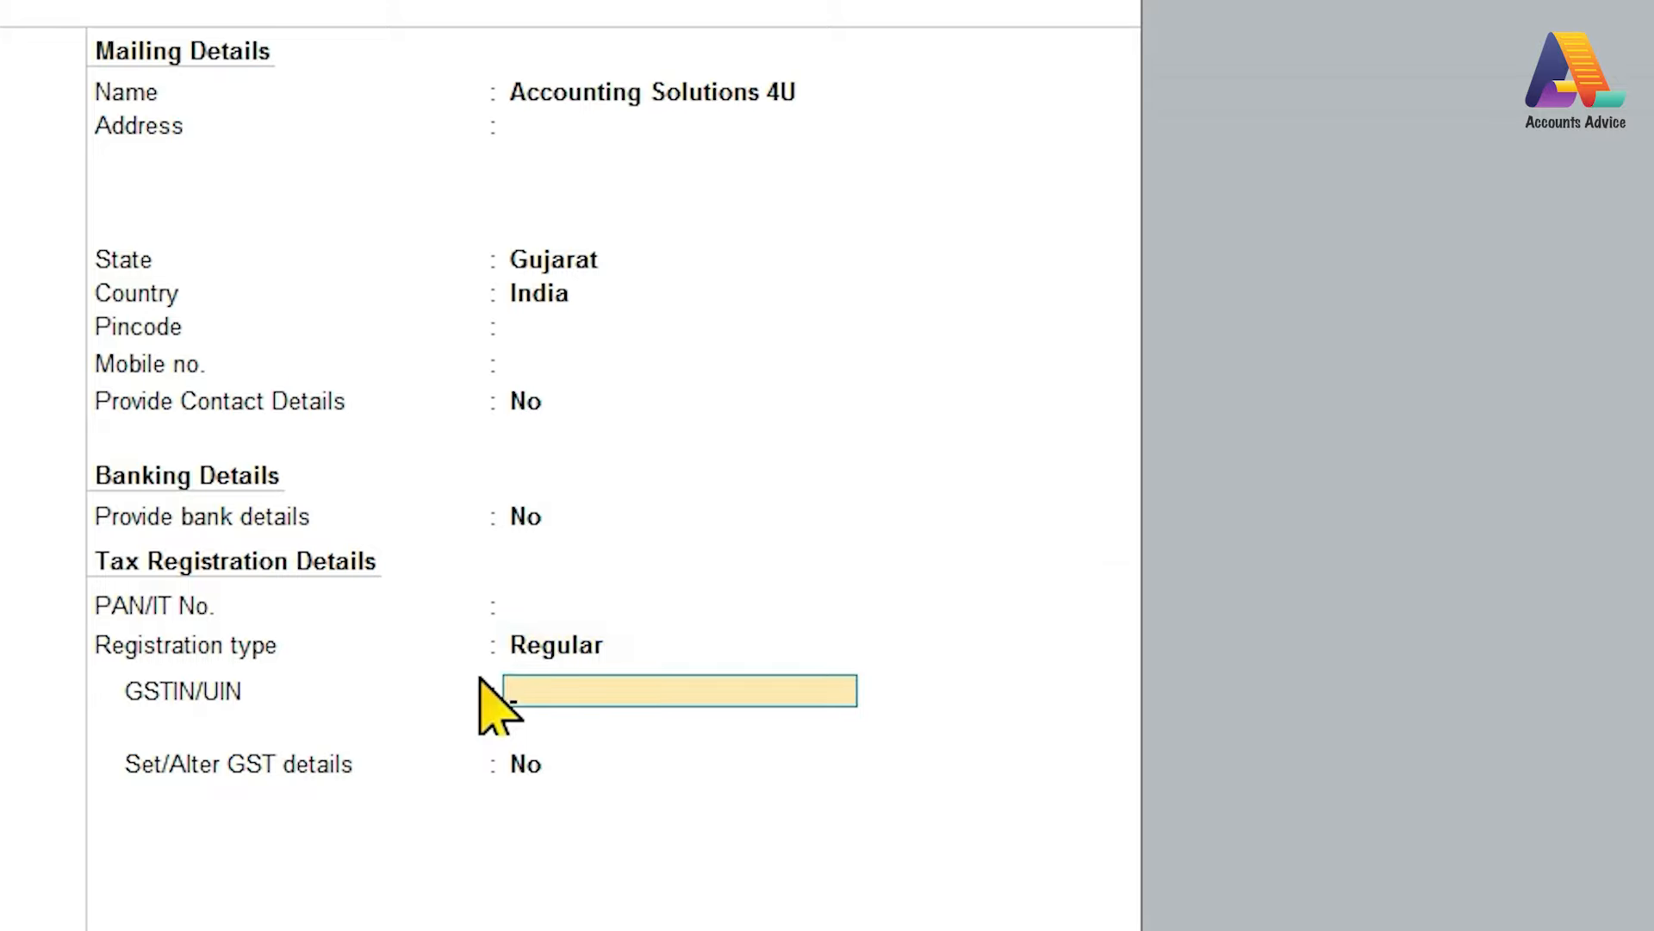
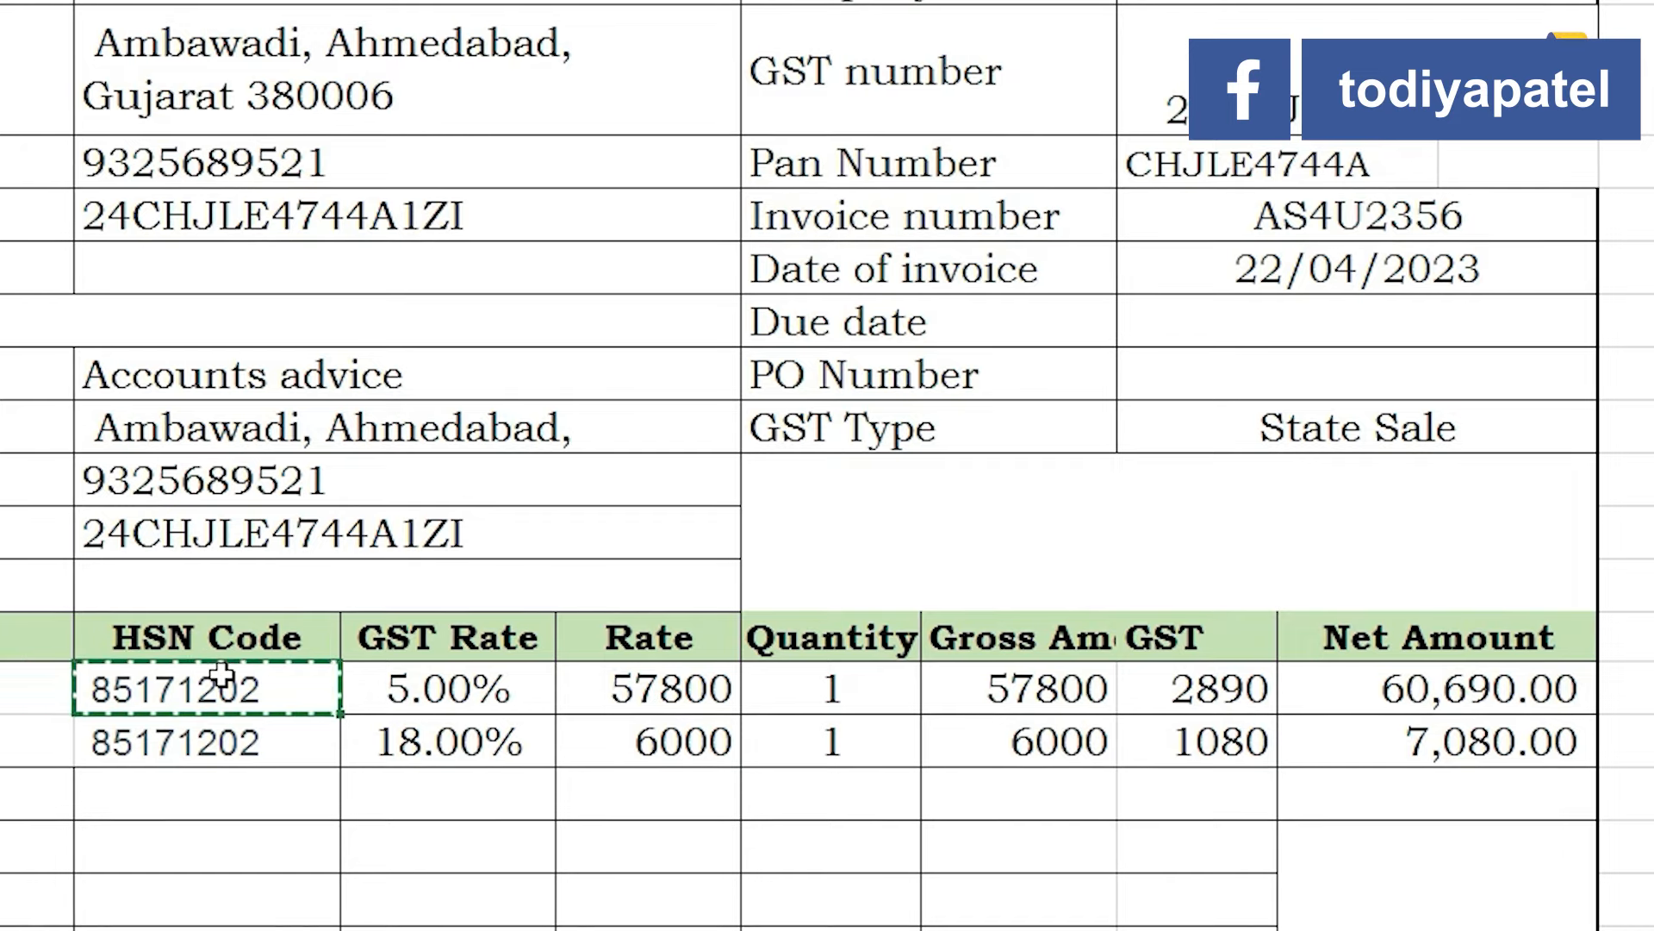
Enter HSN/SAC 85171202 for the stock item iphone 12, with non-GST goods set to No and calculation type On Value
{"action": "type", "text": "85171202"}
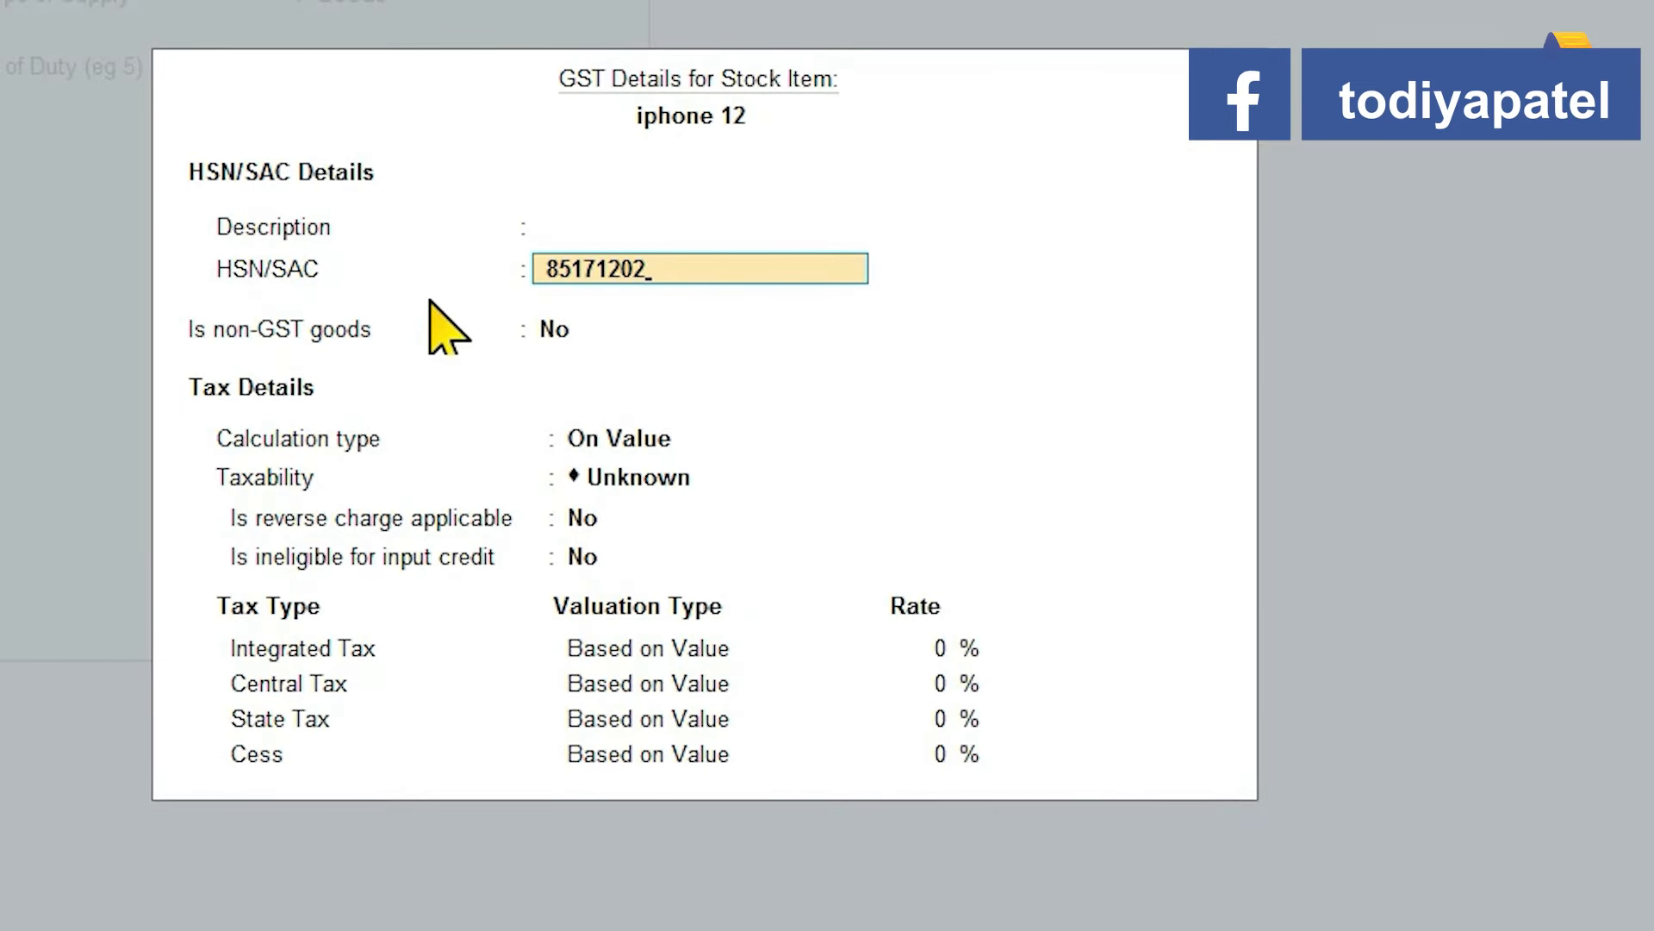
{"action": "key", "text": "Return"}
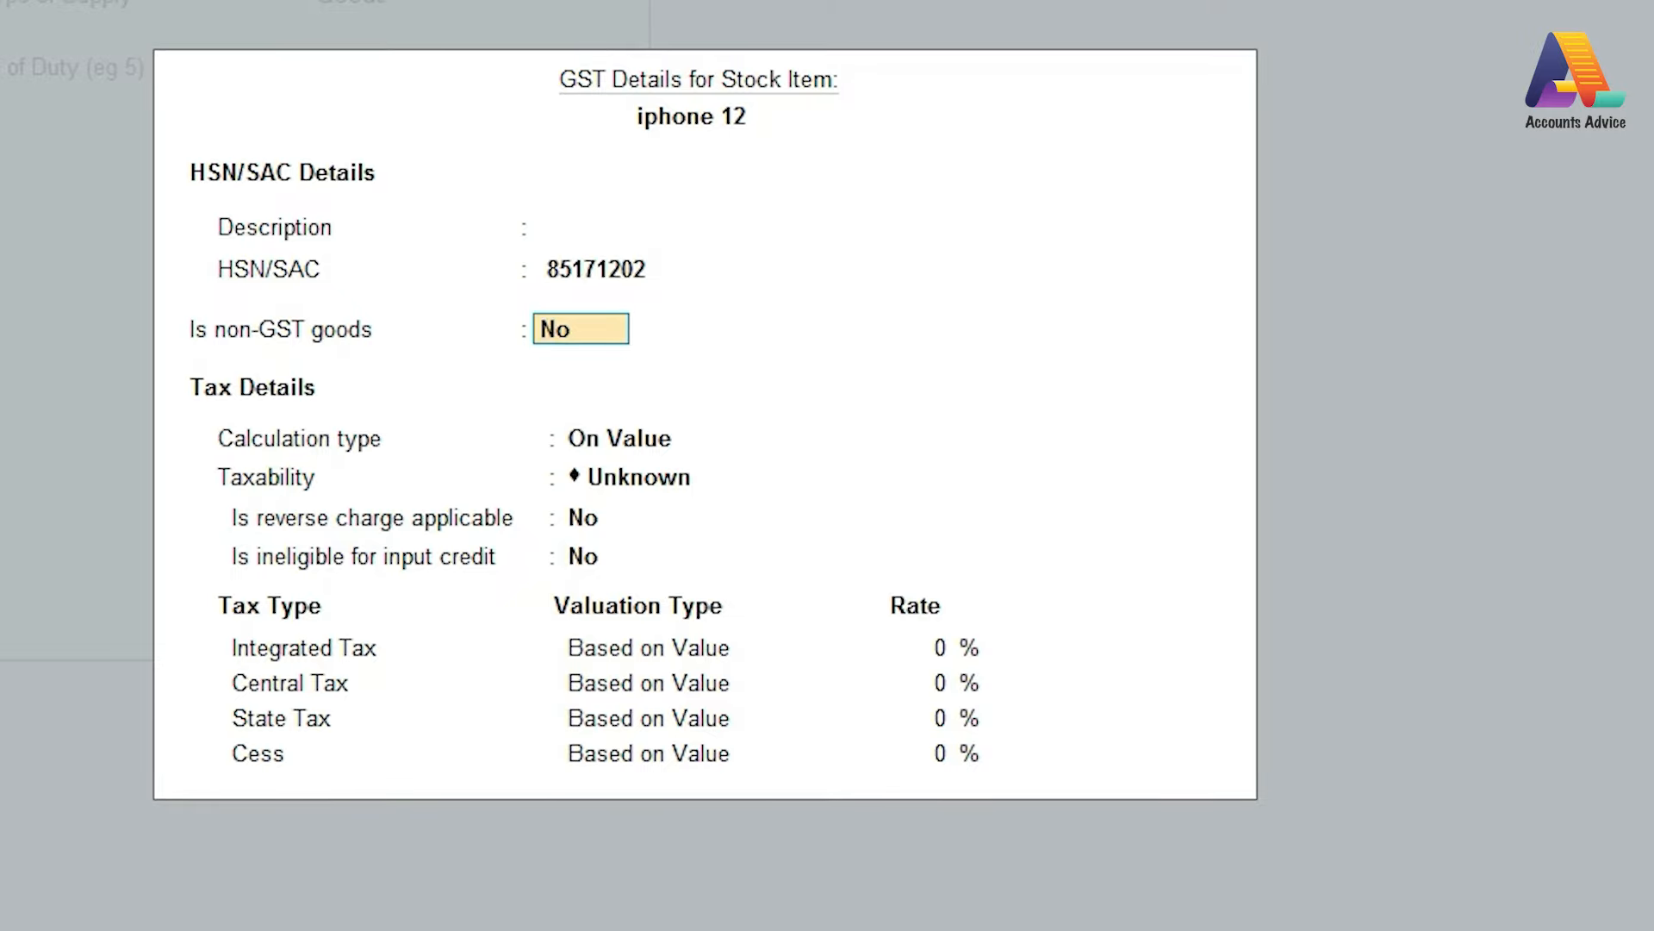
{"action": "key", "text": "Return"}
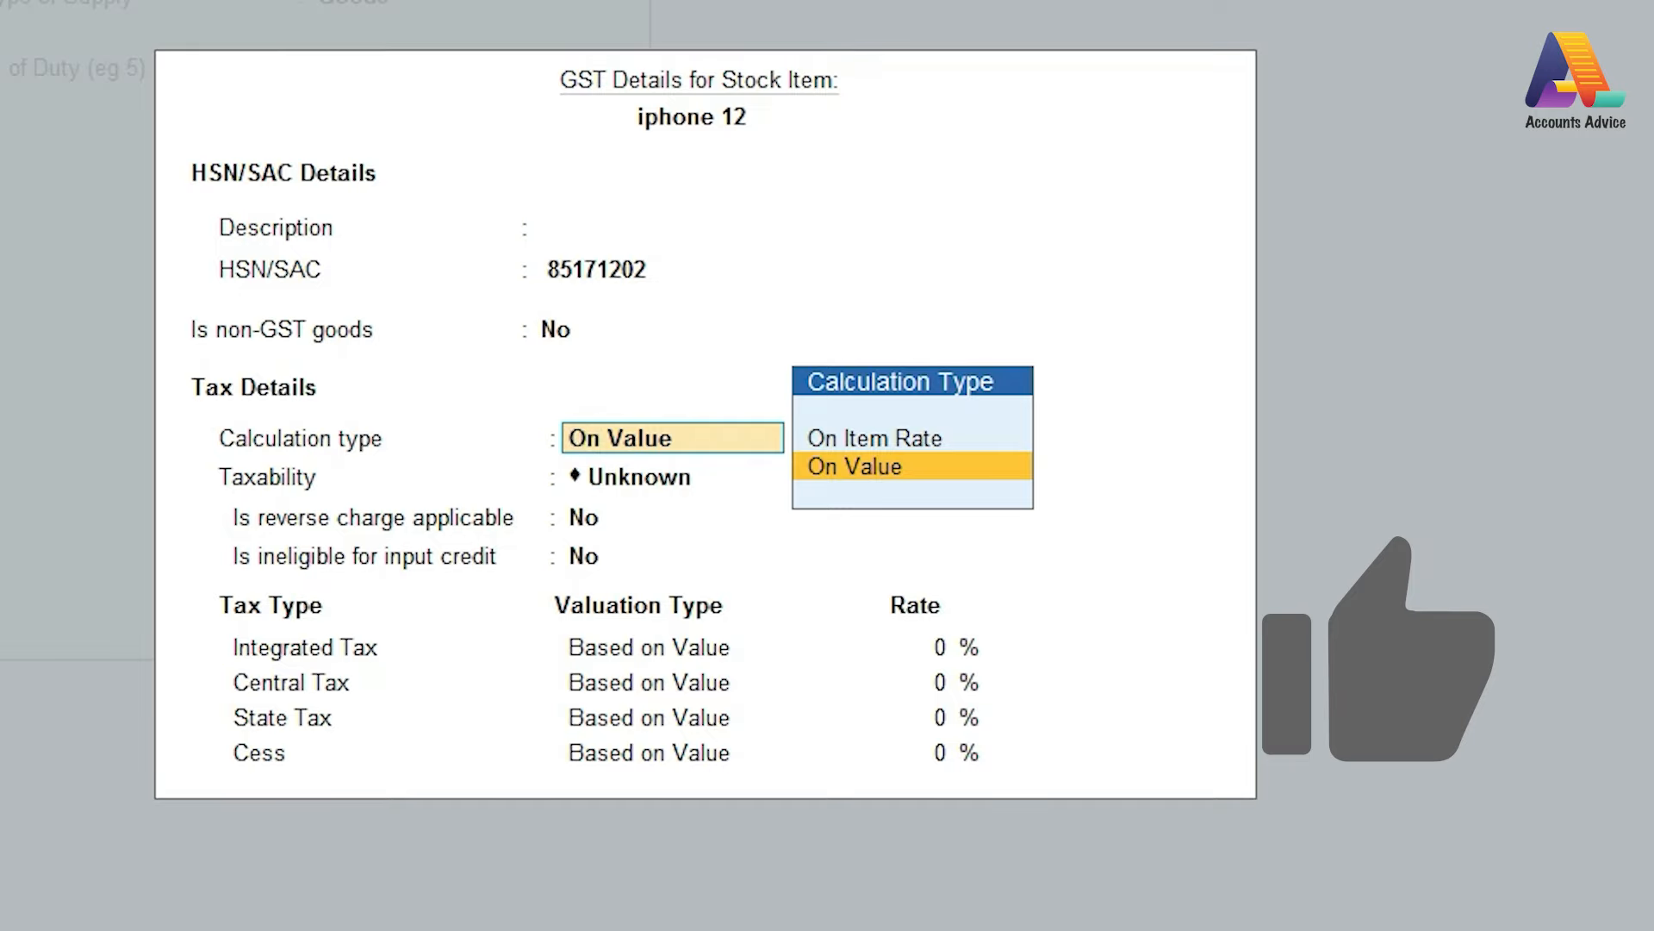
{"action": "key", "text": "Return"}
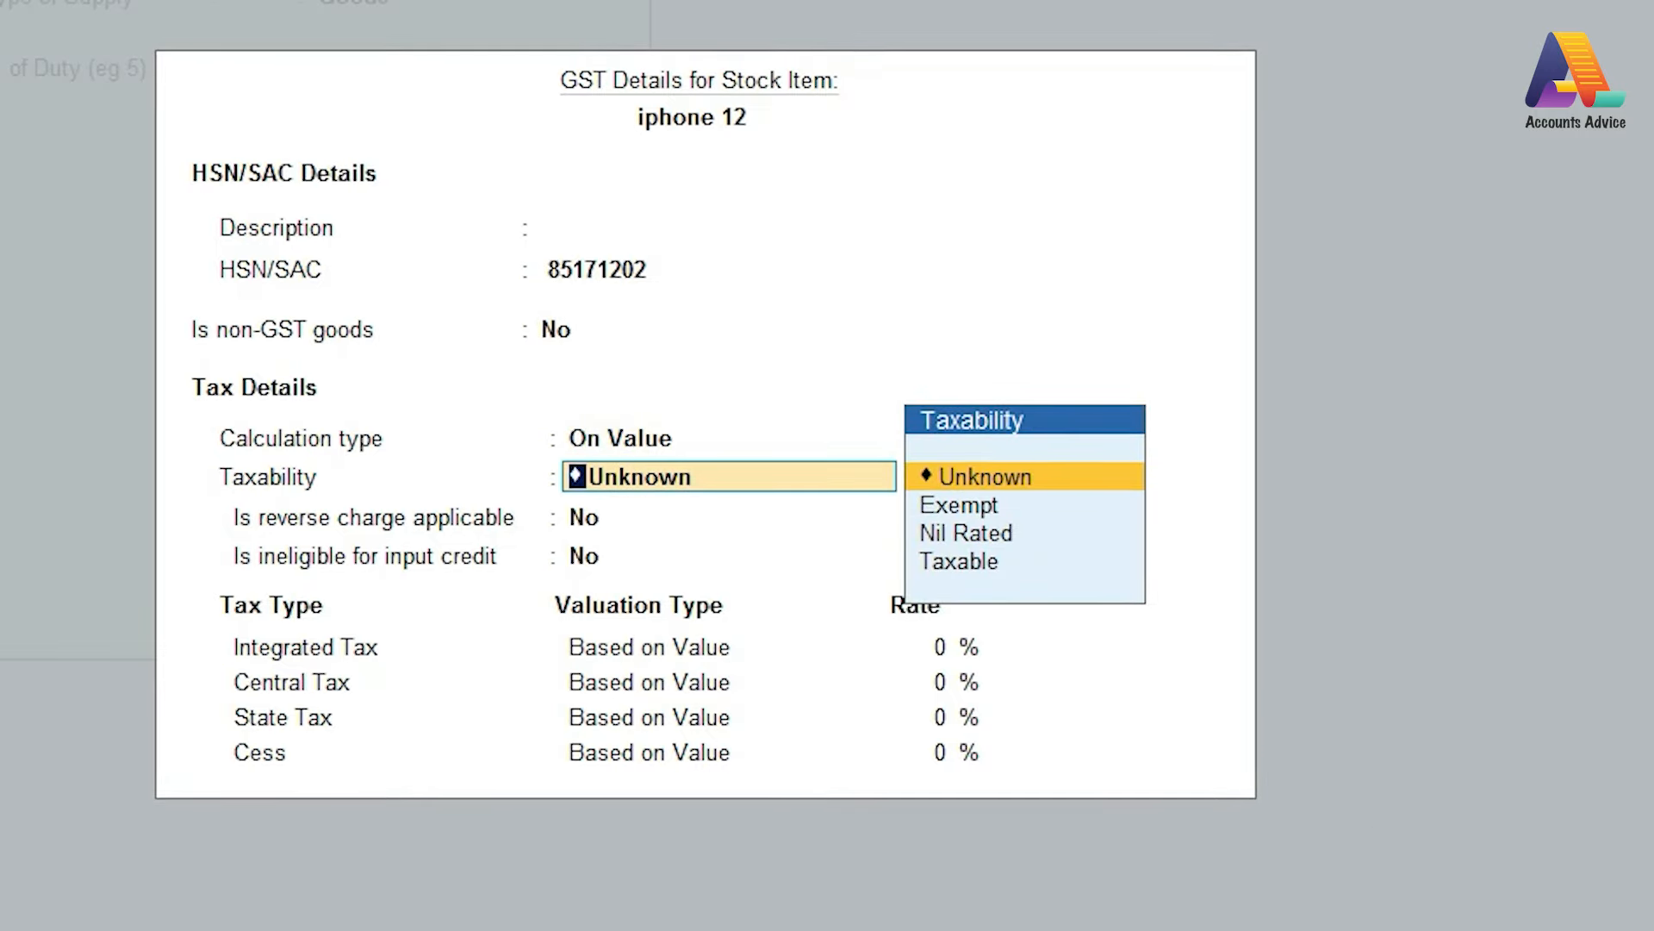
Set the iphone 12's taxability to Taxable, with reverse charge and input credit ineligibility both set to No
{"action": "key", "text": "Down"}
{"action": "key", "text": "Down"}
{"action": "key", "text": "Down"}
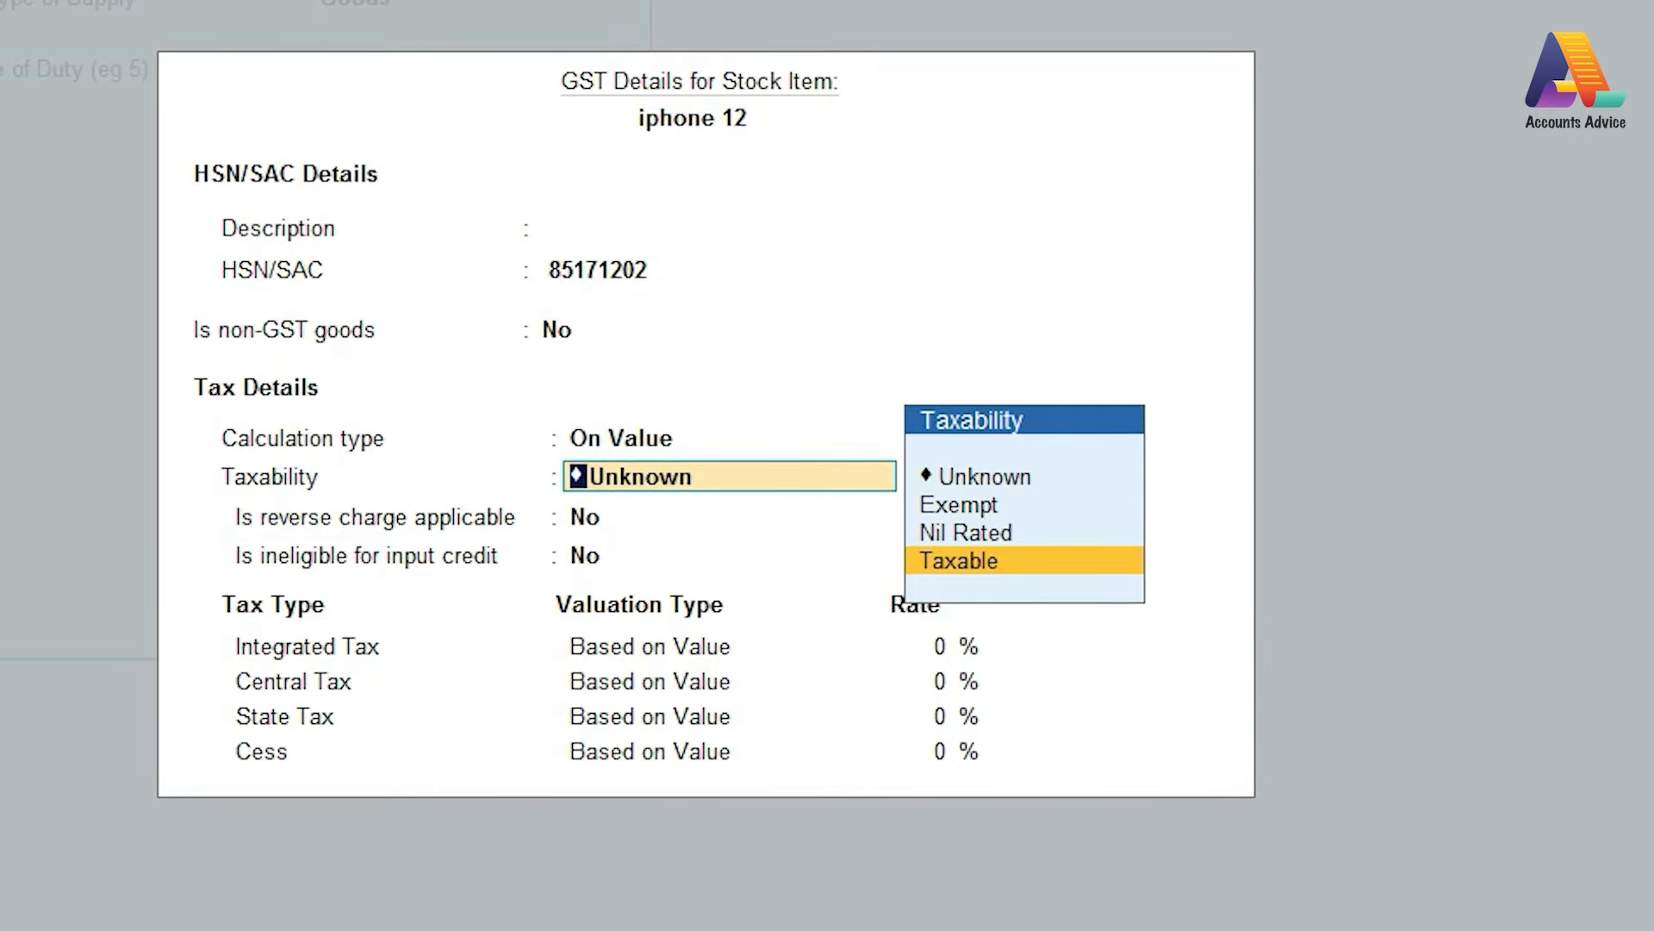
{"action": "key", "text": "Return"}
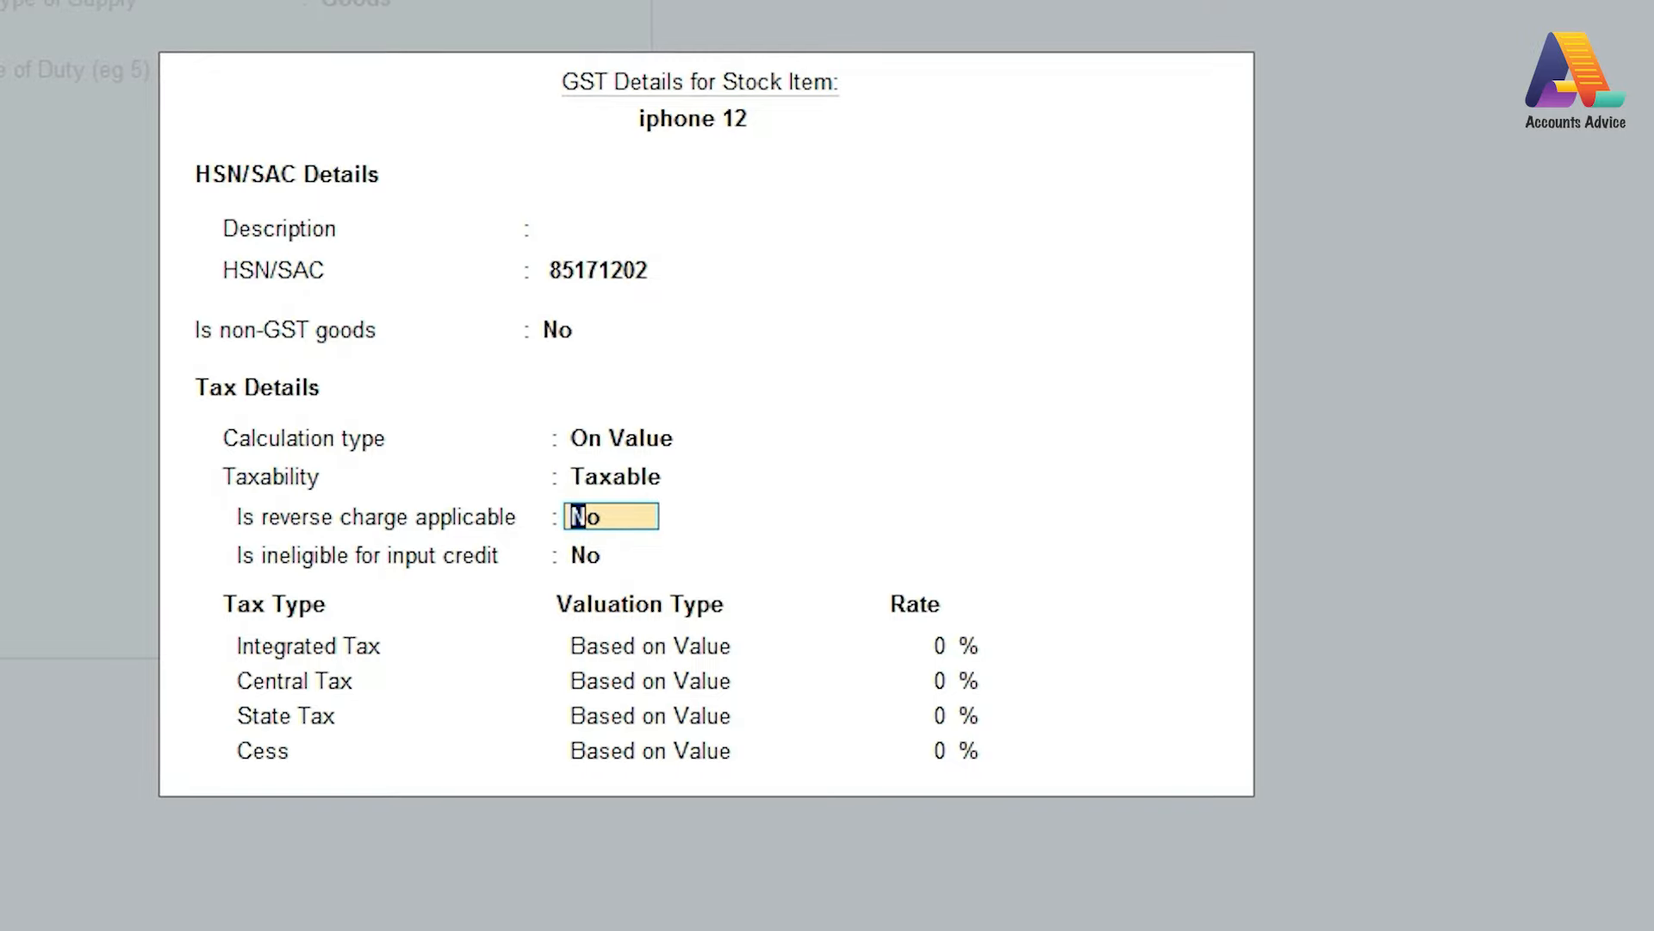
{"action": "key", "text": "Return"}
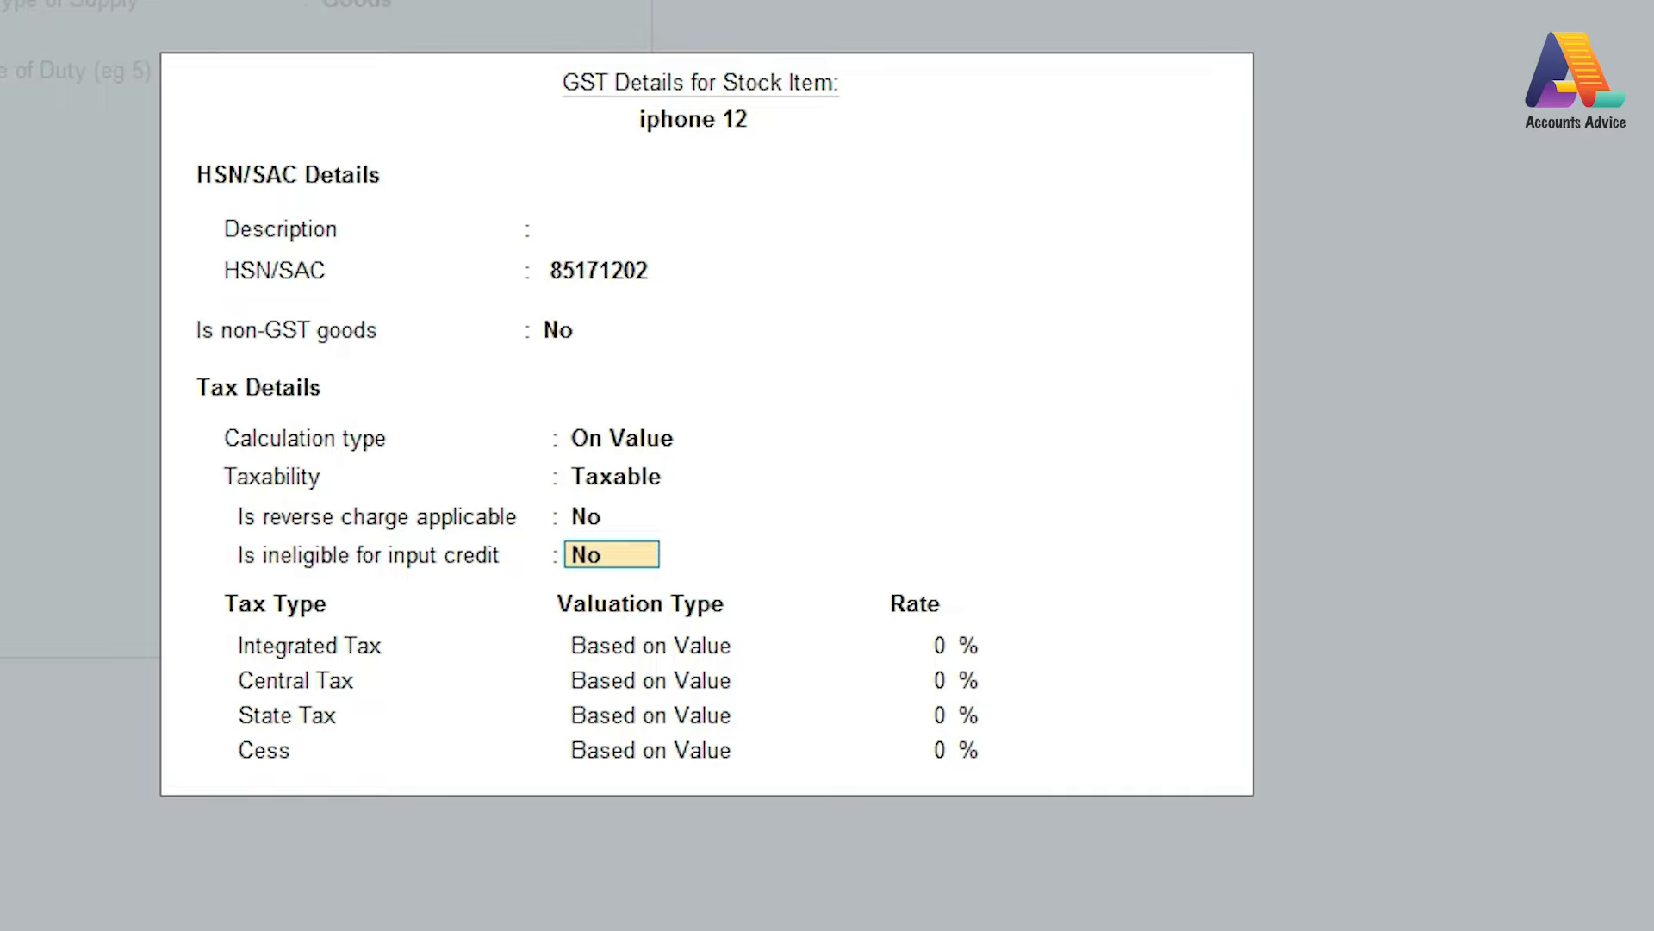
{"action": "key", "text": "Return"}
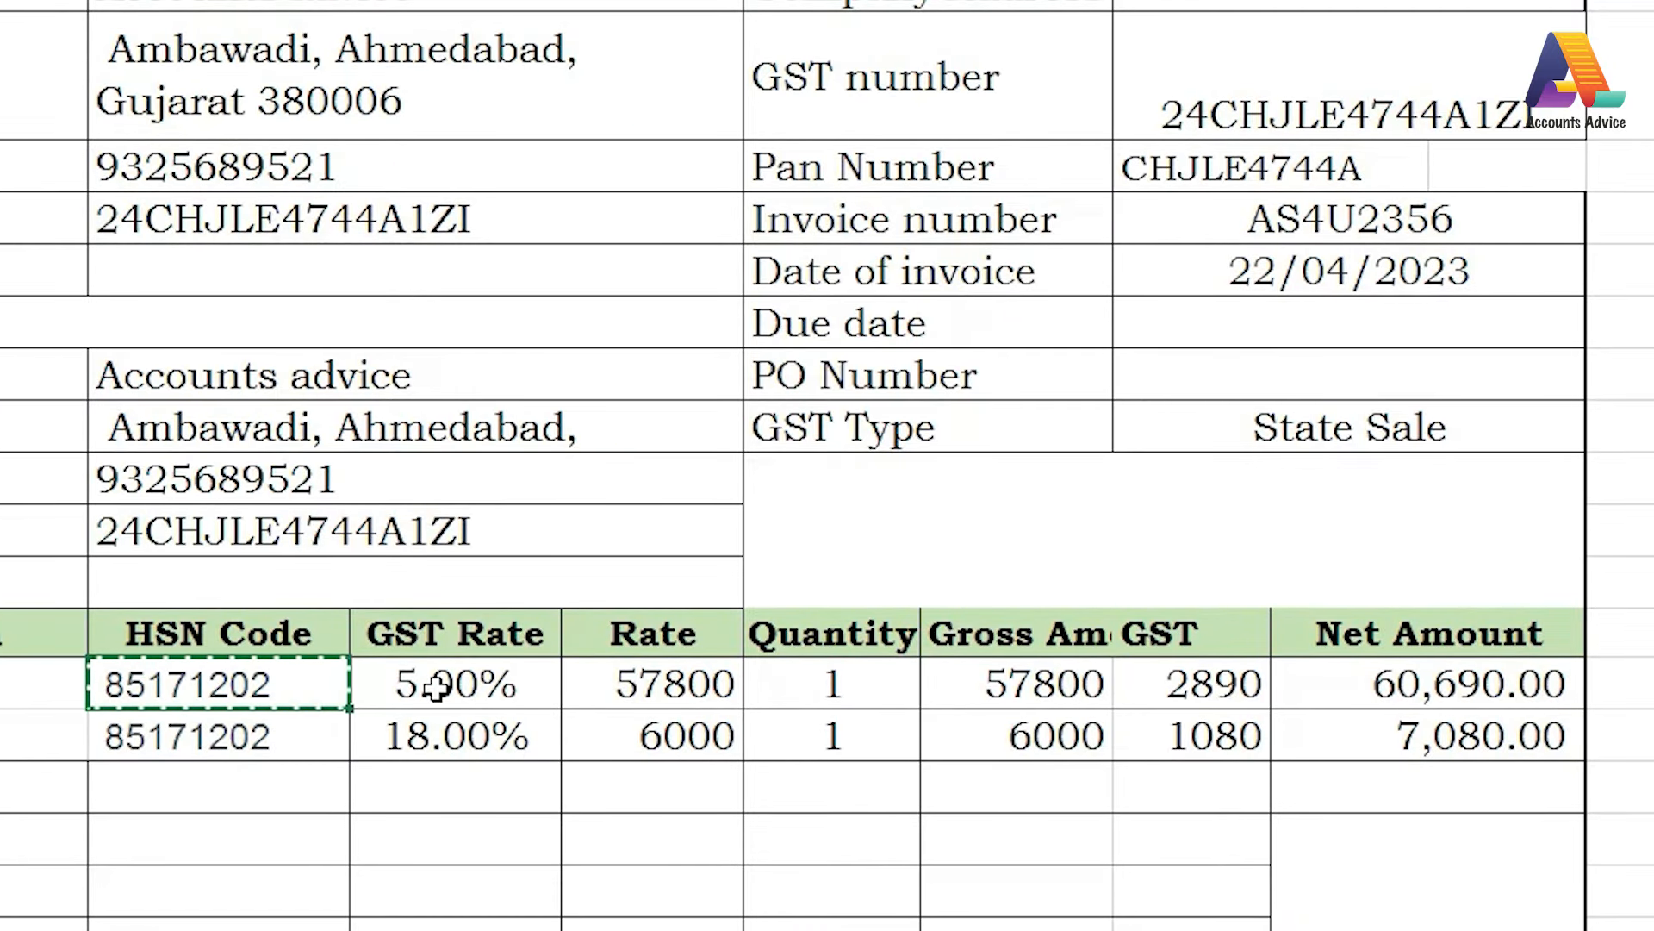
Set the iphone 12's integrated tax rate to 5%, accept 2.50% each for central and state tax, and leave cess at 0%
{"action": "left_click", "coordinate": [440, 684]}
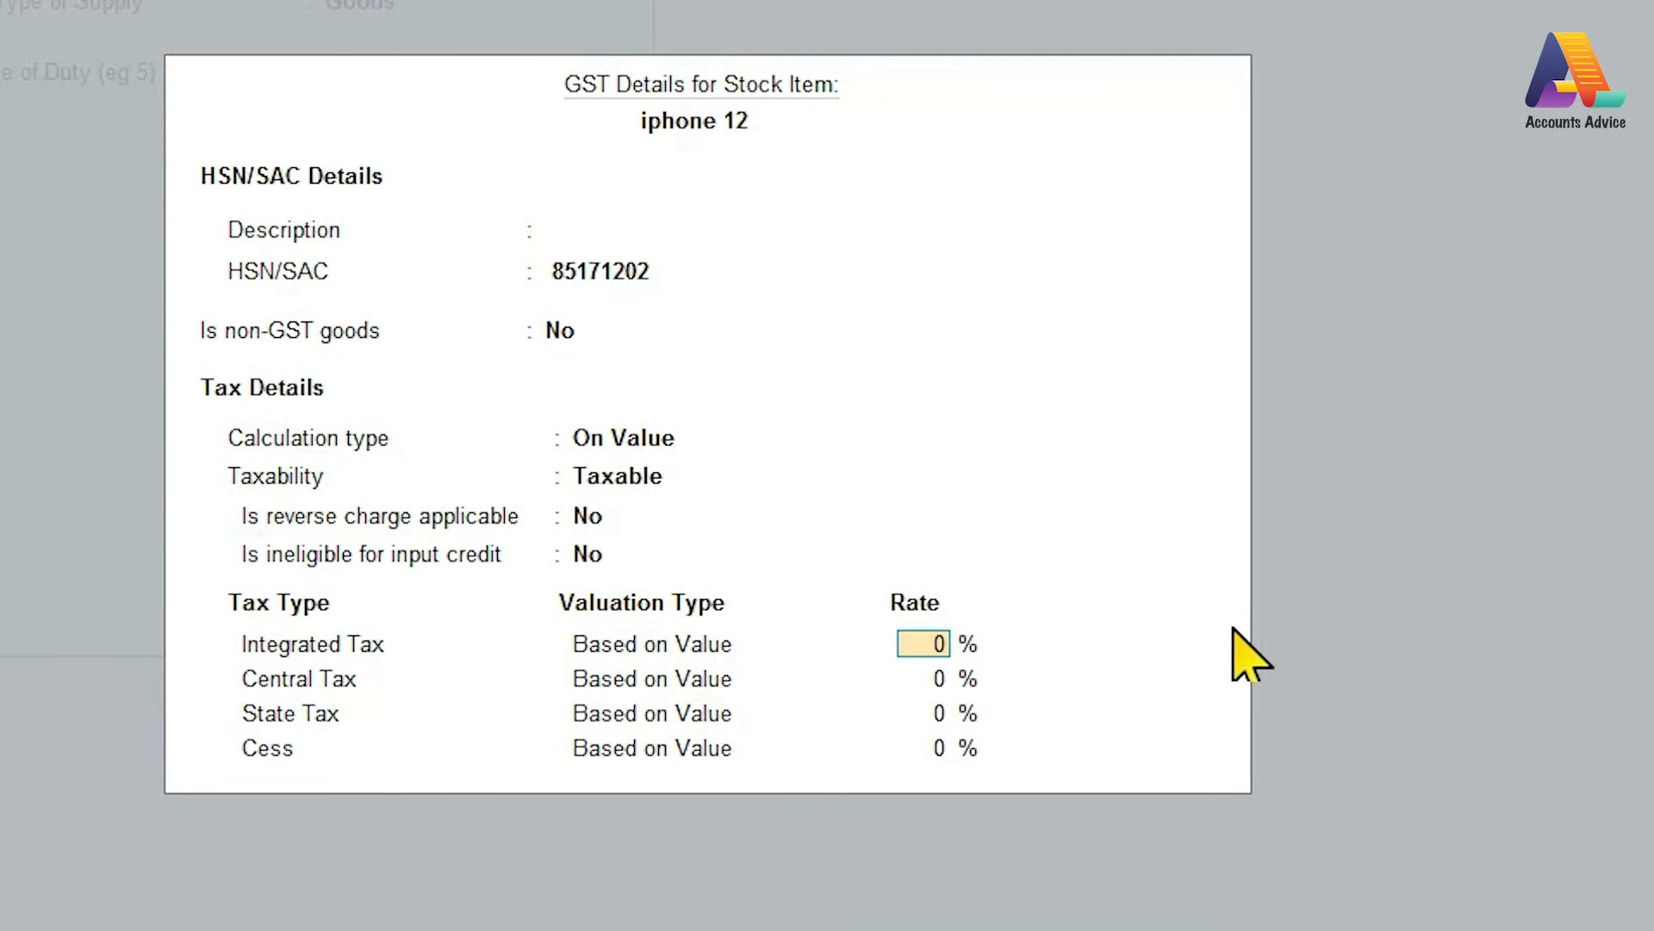
{"action": "key", "text": "Return"}
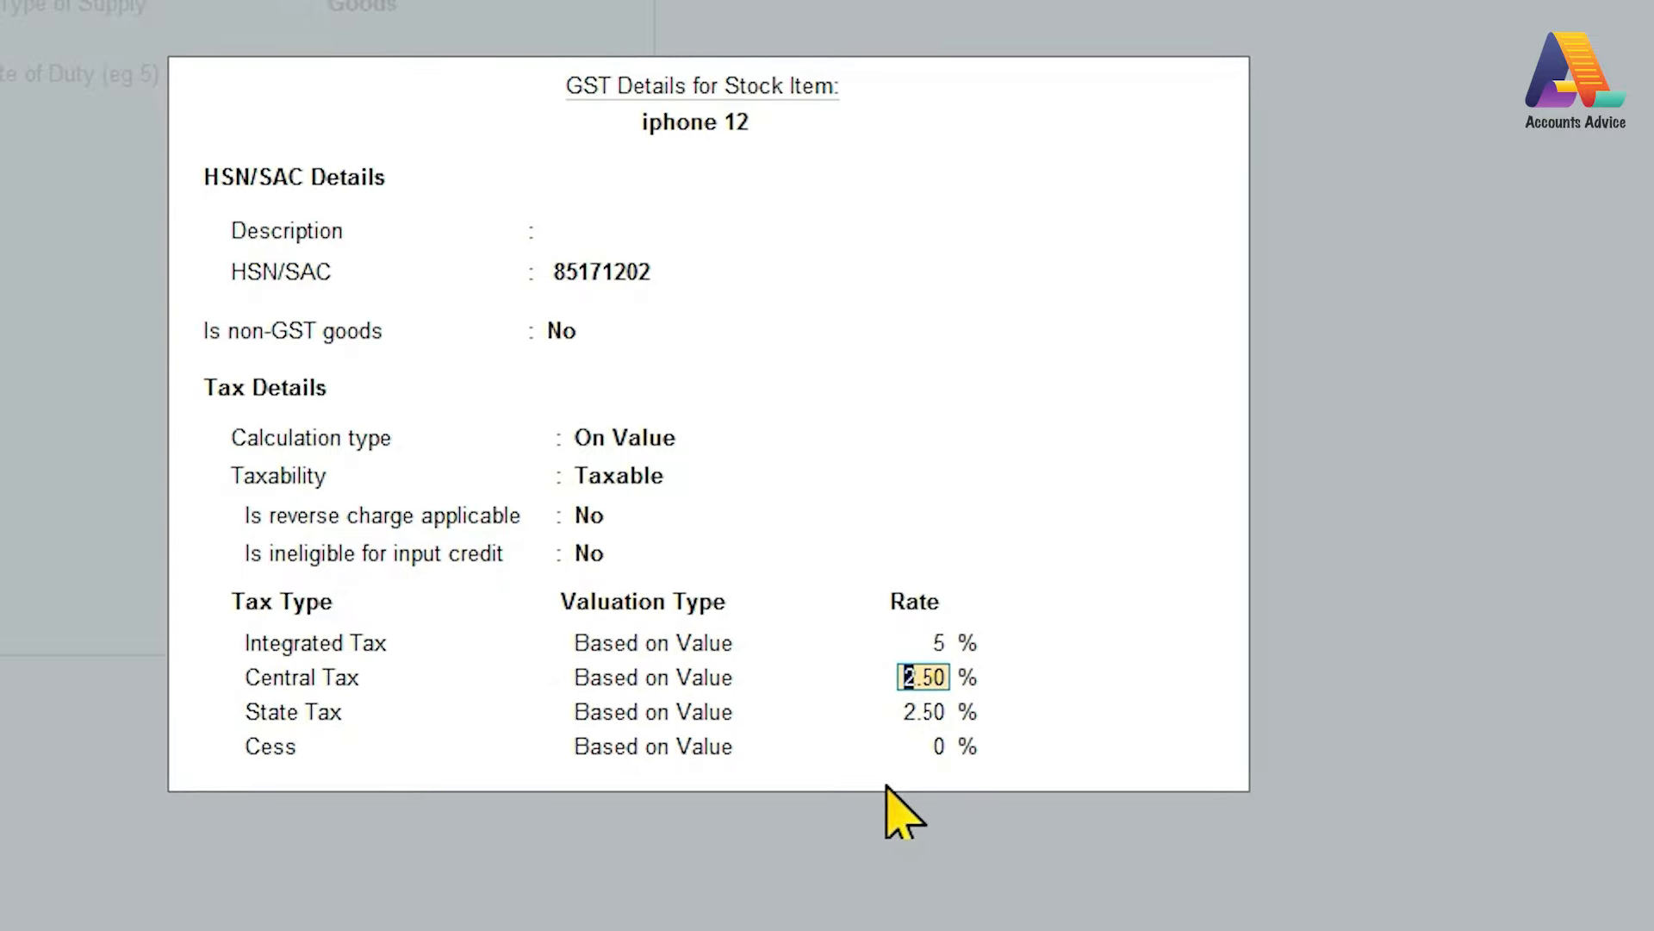
{"action": "key", "text": "Return"}
{"action": "key", "text": "Return"}
{"action": "key", "text": "Return"}
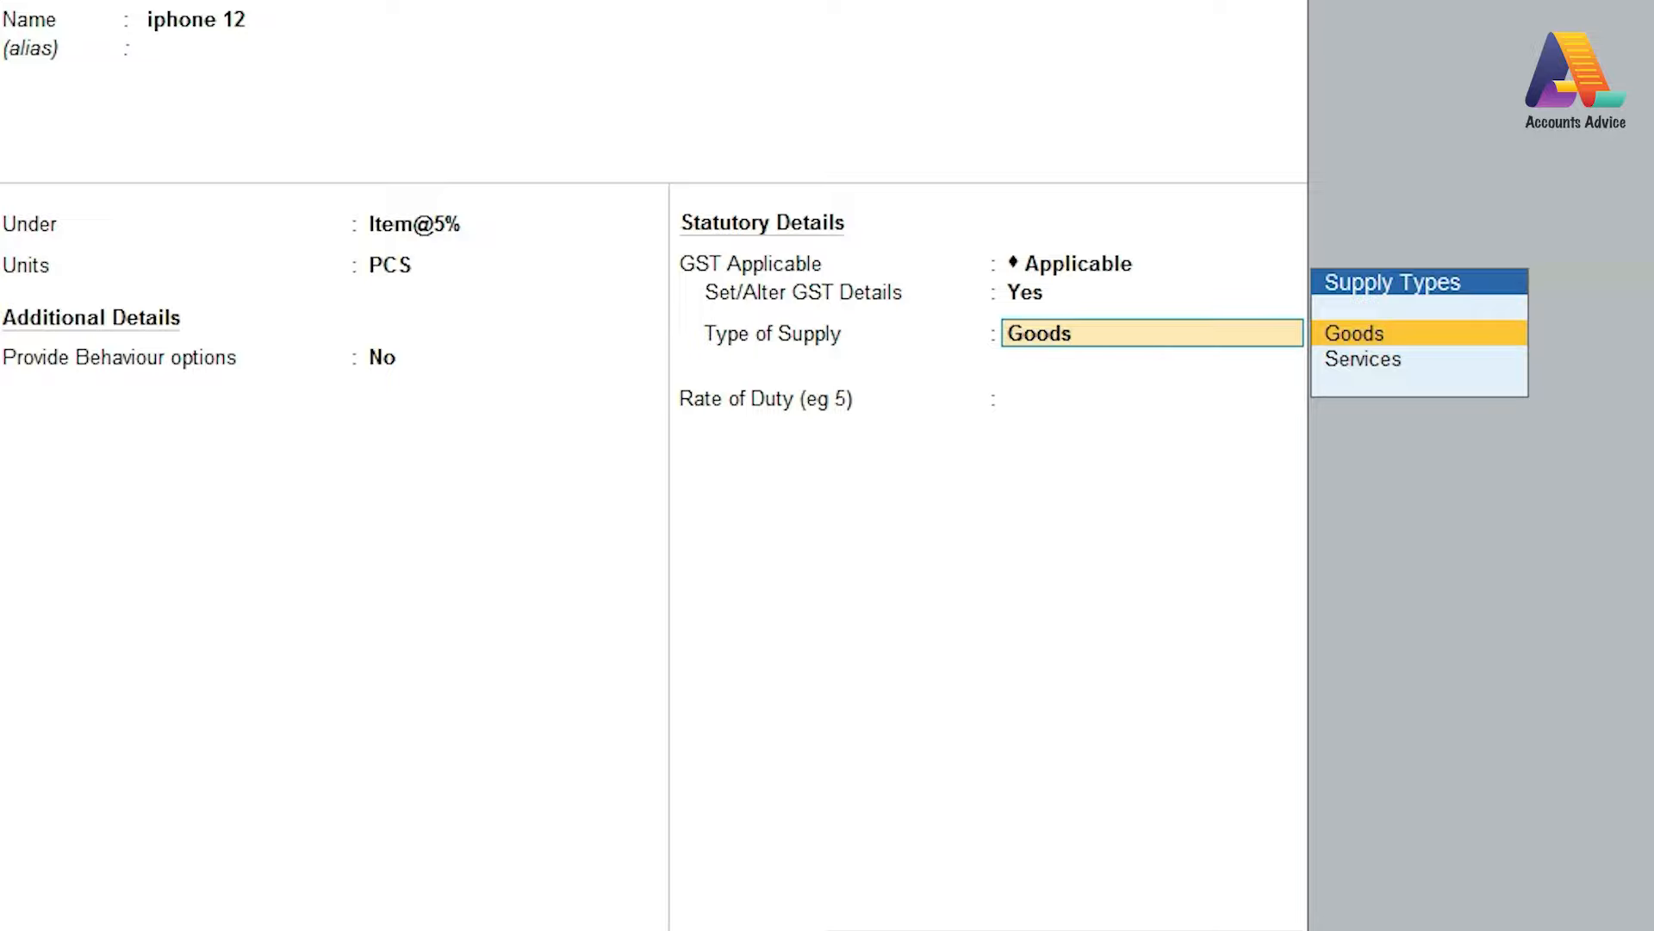
Keep the iphone 12's type of supply as Goods, leave the rate of duty at 0 and save the stock item
{"action": "key", "text": "Return"}
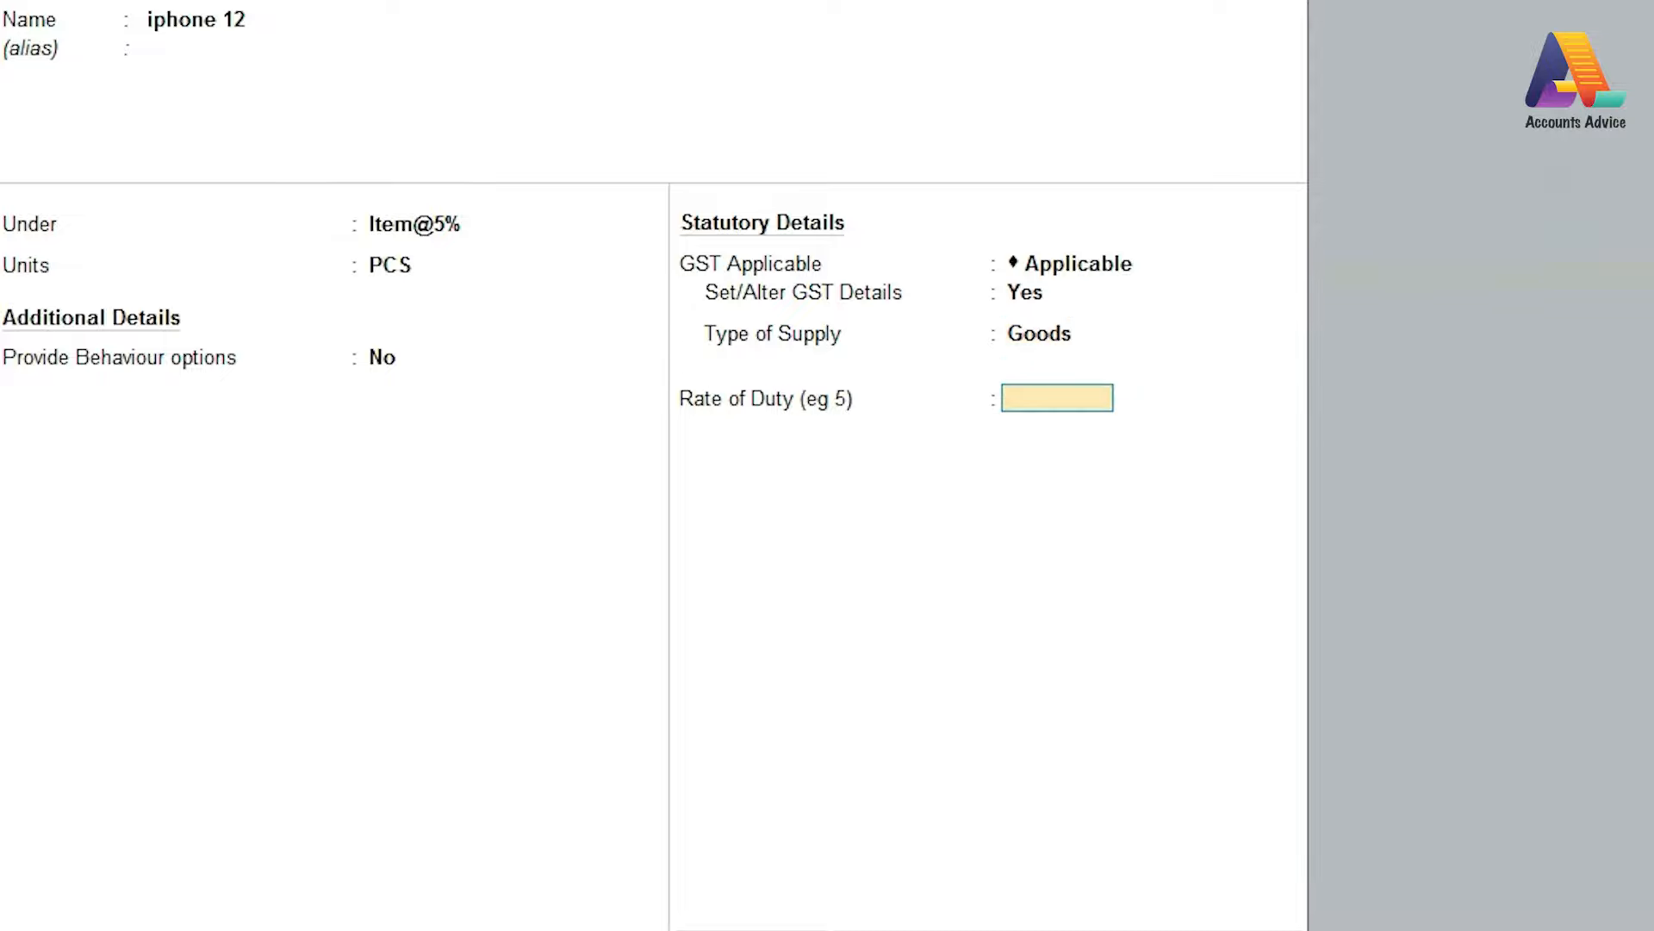
{"action": "key", "text": "Return"}
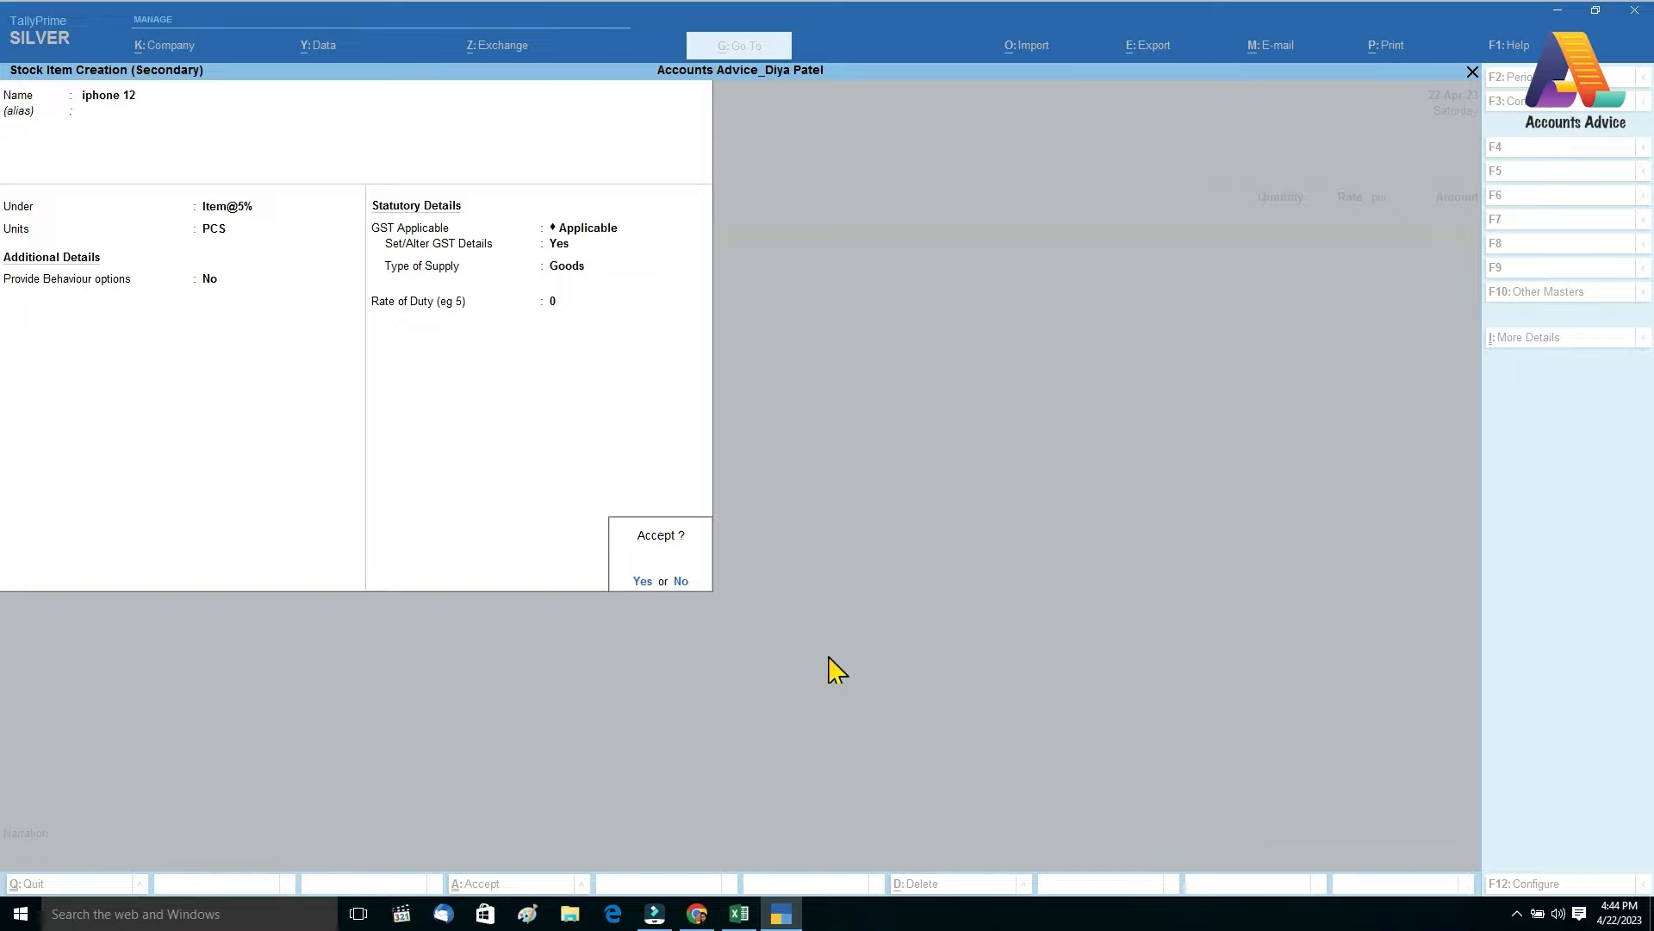
{"action": "key", "text": "Return"}
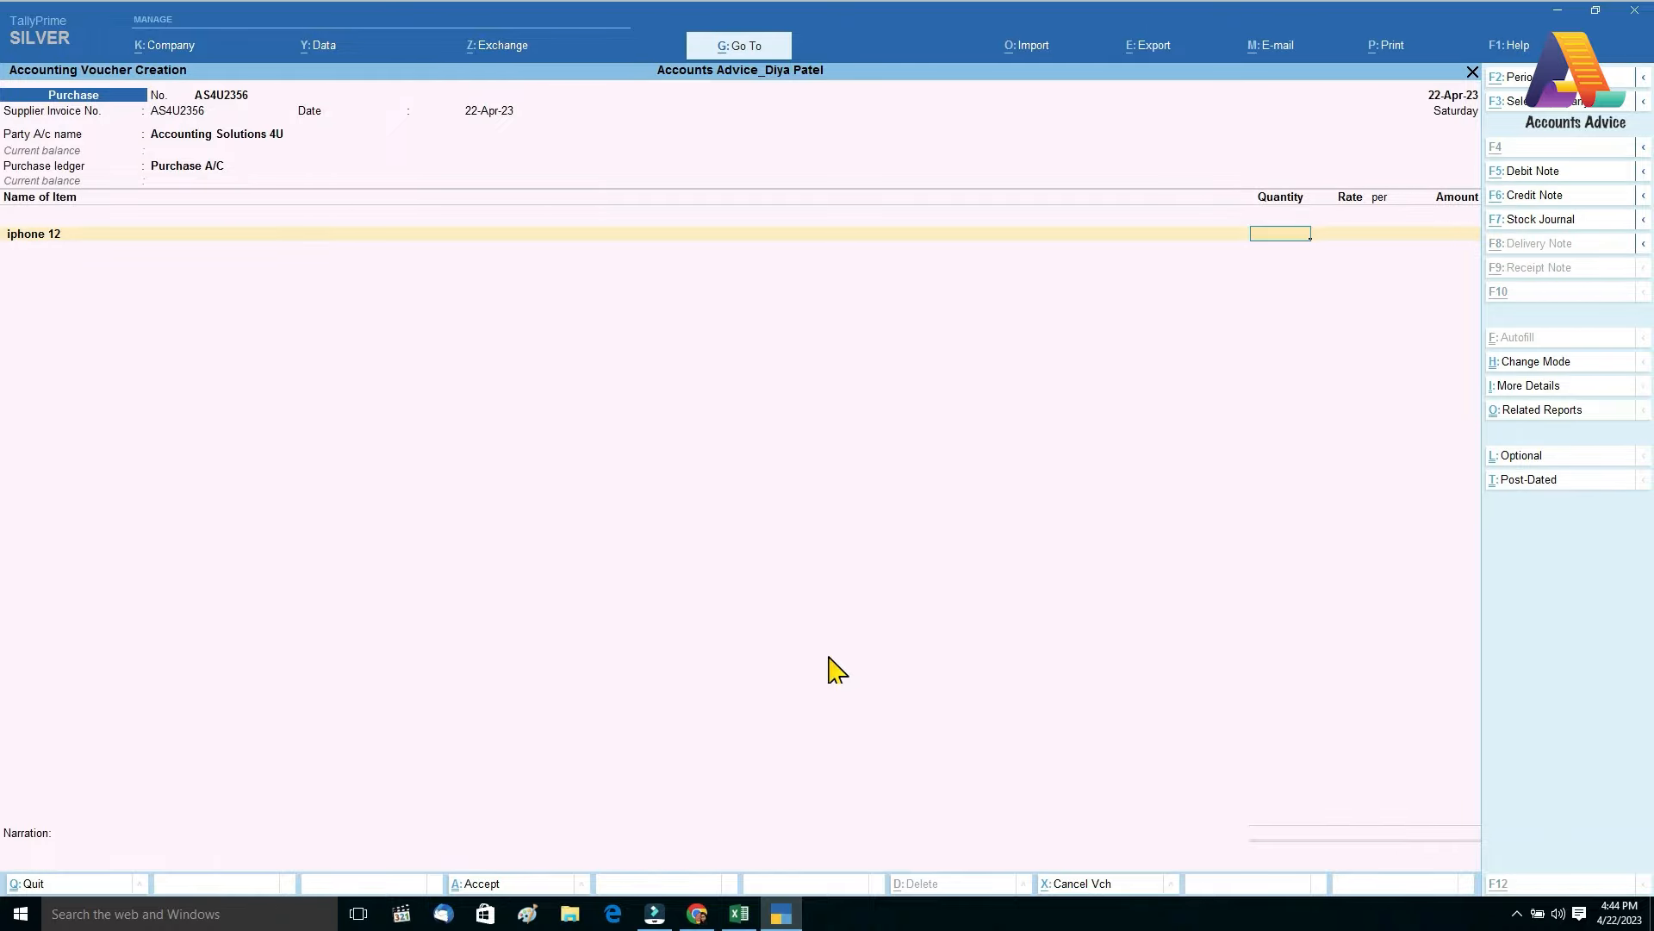
Check the Excel invoice's figures, then enter quantity 1 and rate 57,800 per PCS for the iphone 12 in the TallyPrime voucher
{"action": "key", "text": "alt+Tab"}
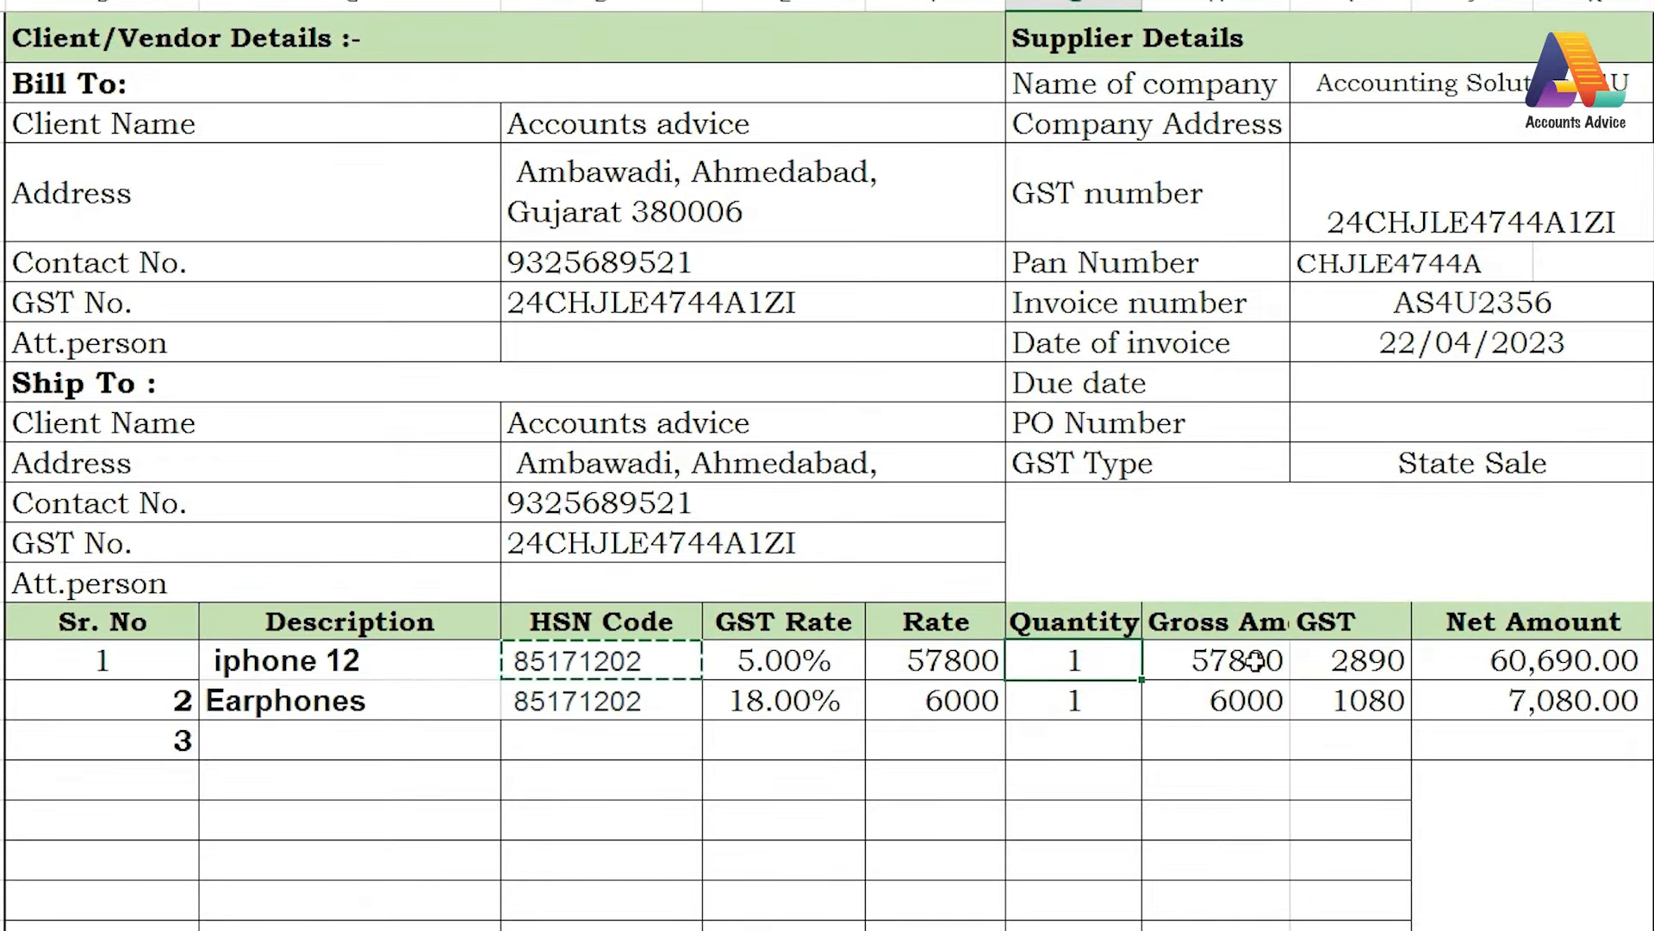
{"action": "left_click", "coordinate": [913, 606]}
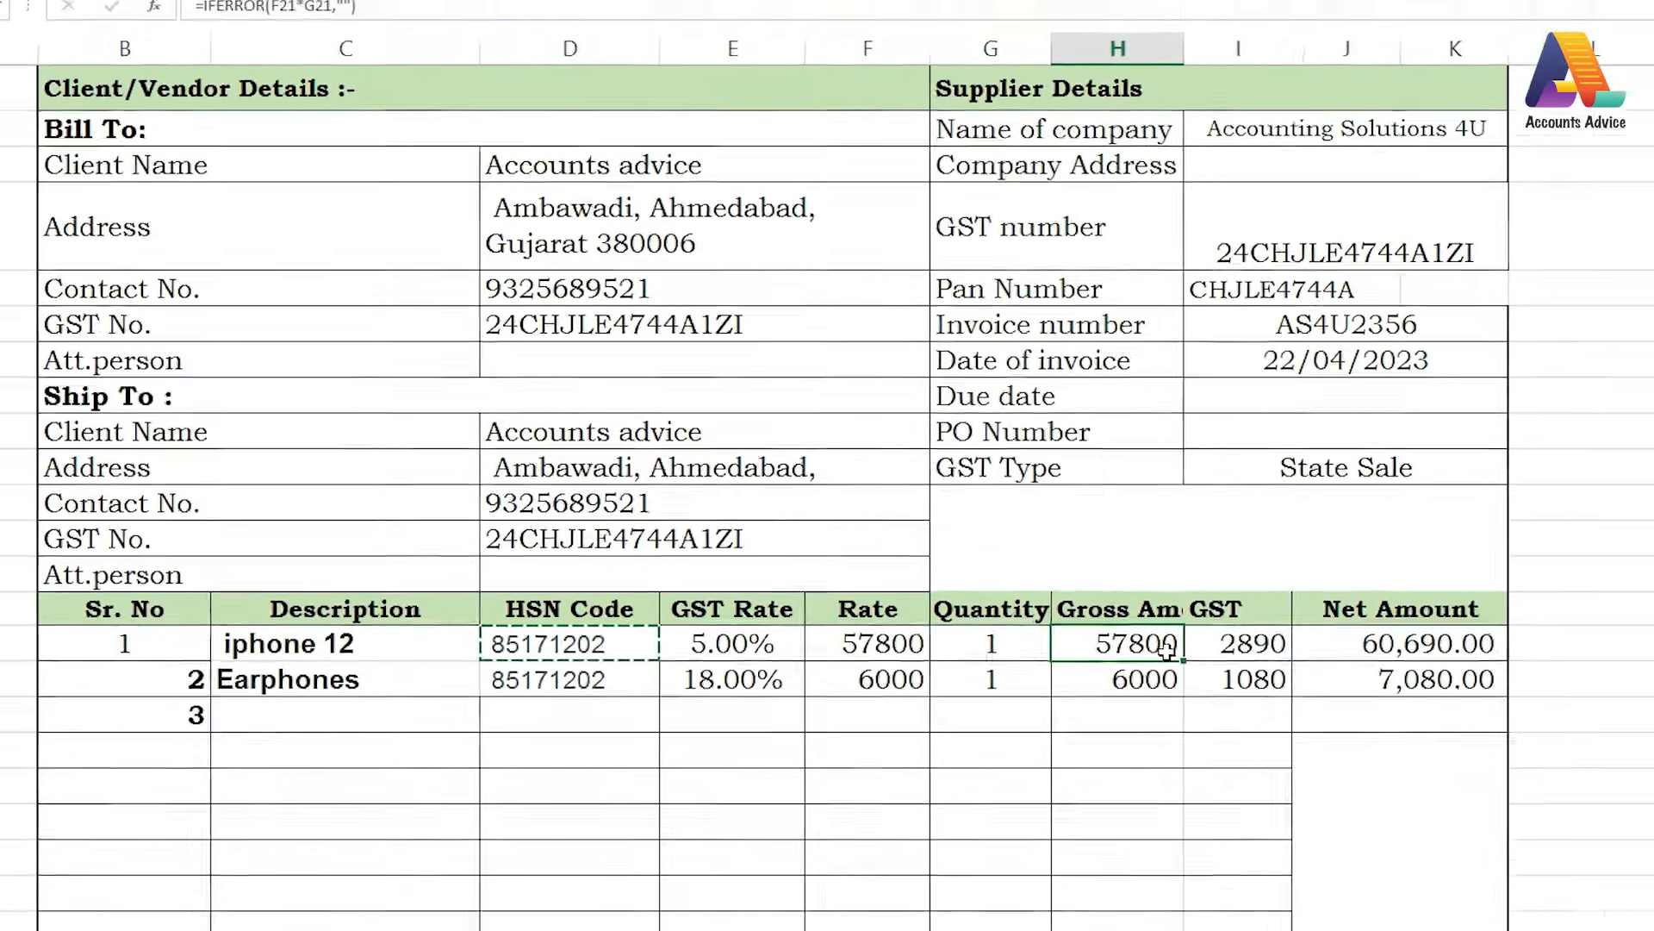
{"action": "key", "text": "alt+Tab"}
{"action": "type", "text": "1"}
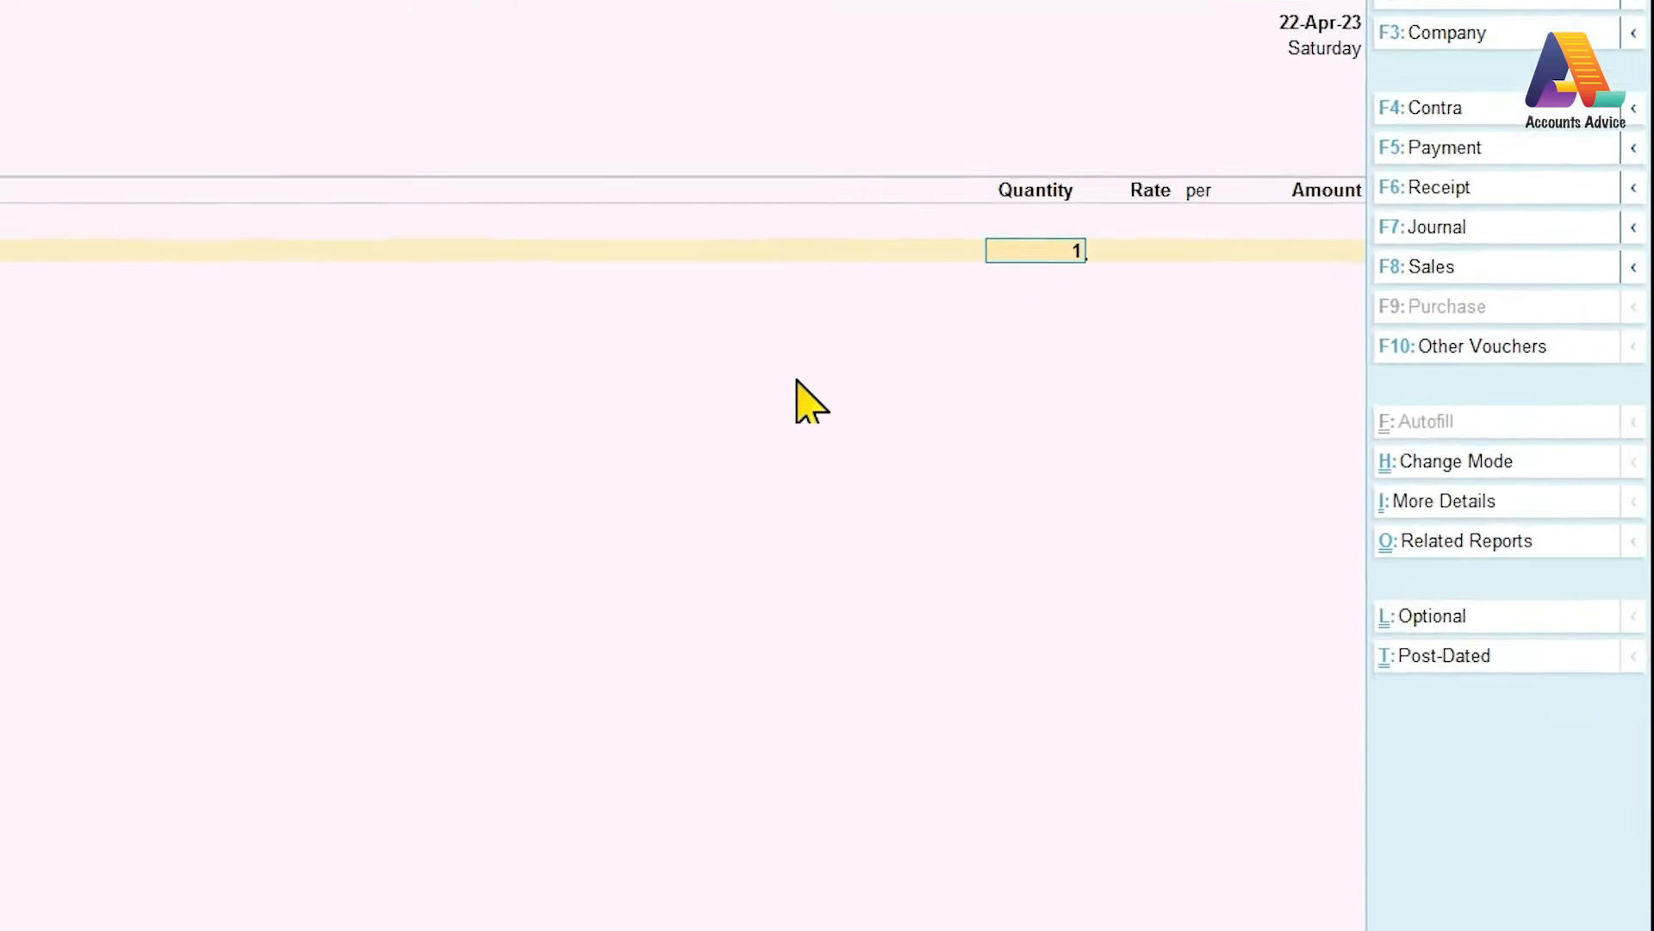
{"action": "key", "text": "Return"}
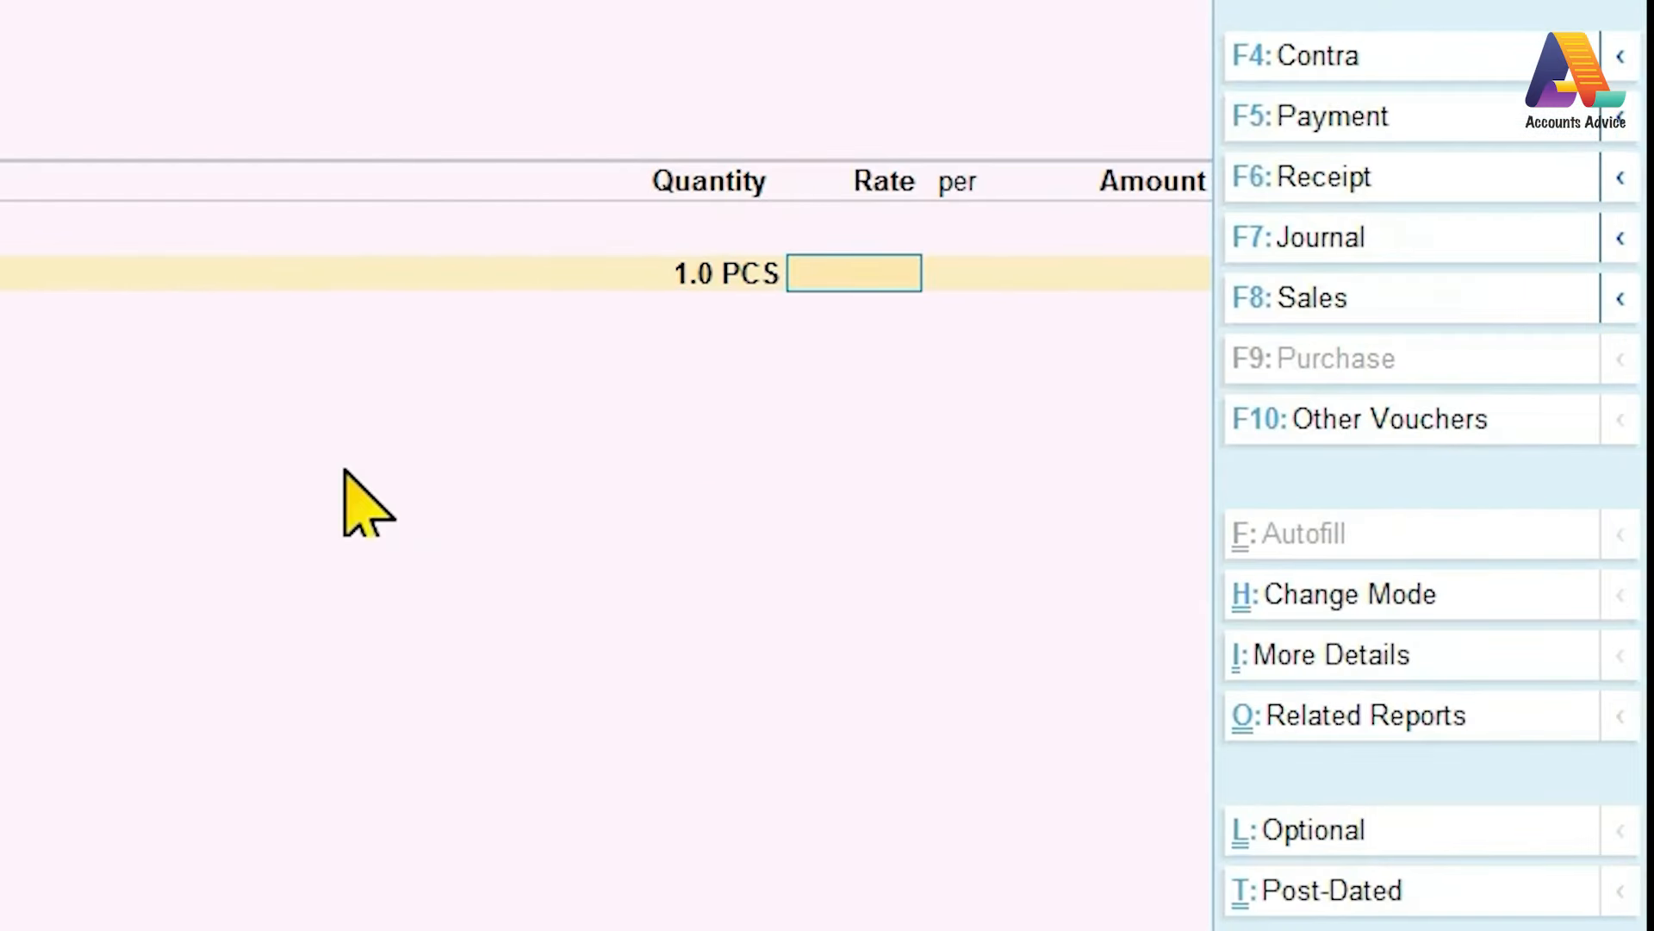
{"action": "type", "text": "57,800"}
{"action": "key", "text": "Return"}
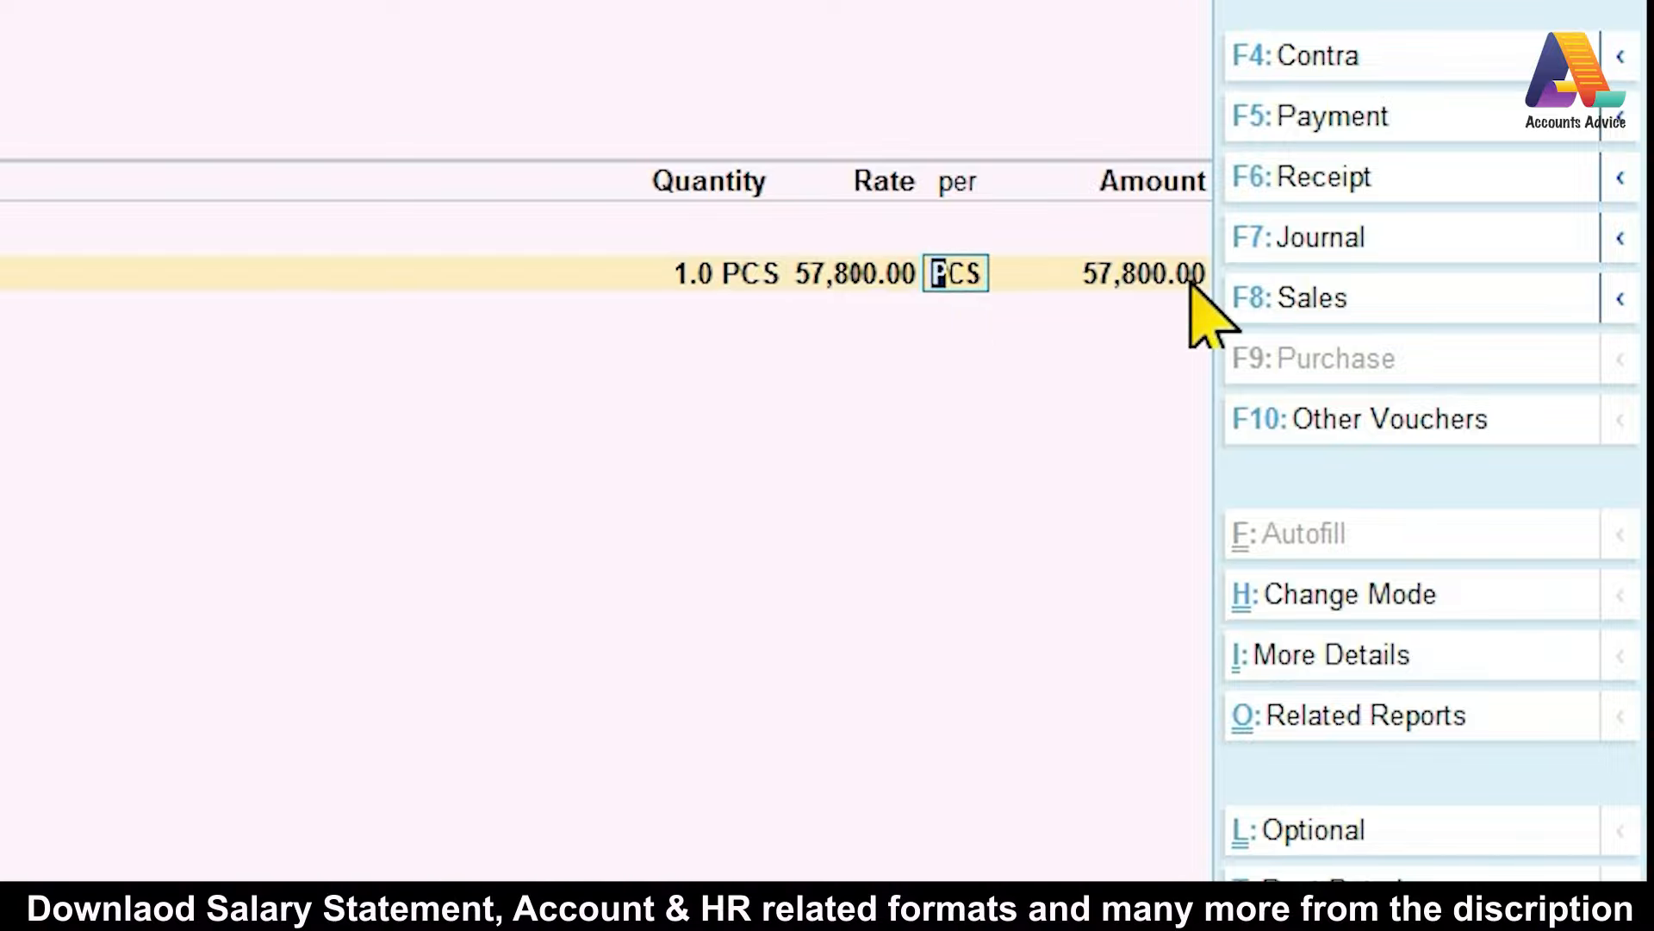
{"action": "key", "text": "Return"}
{"action": "key", "text": "Return"}
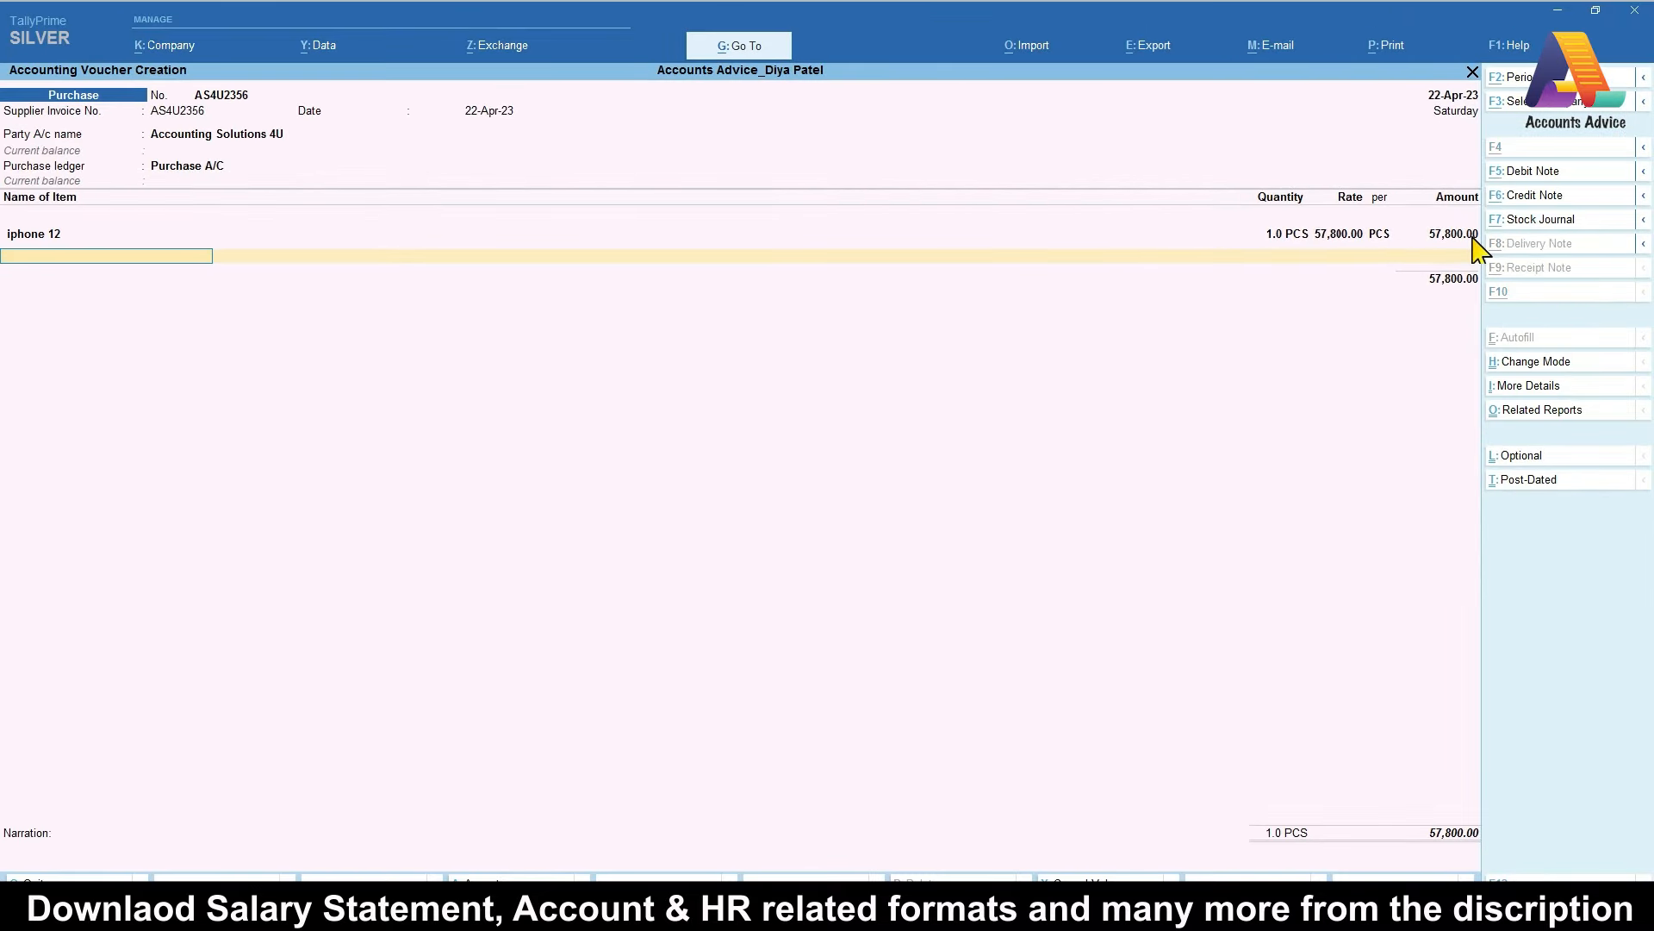
Copy the second item's name from the Excel invoice and create a TallyPrime stock item named Earphones without an alias
{"action": "key", "text": "alt+Tab"}
{"action": "left_click", "coordinate": [274, 636]}
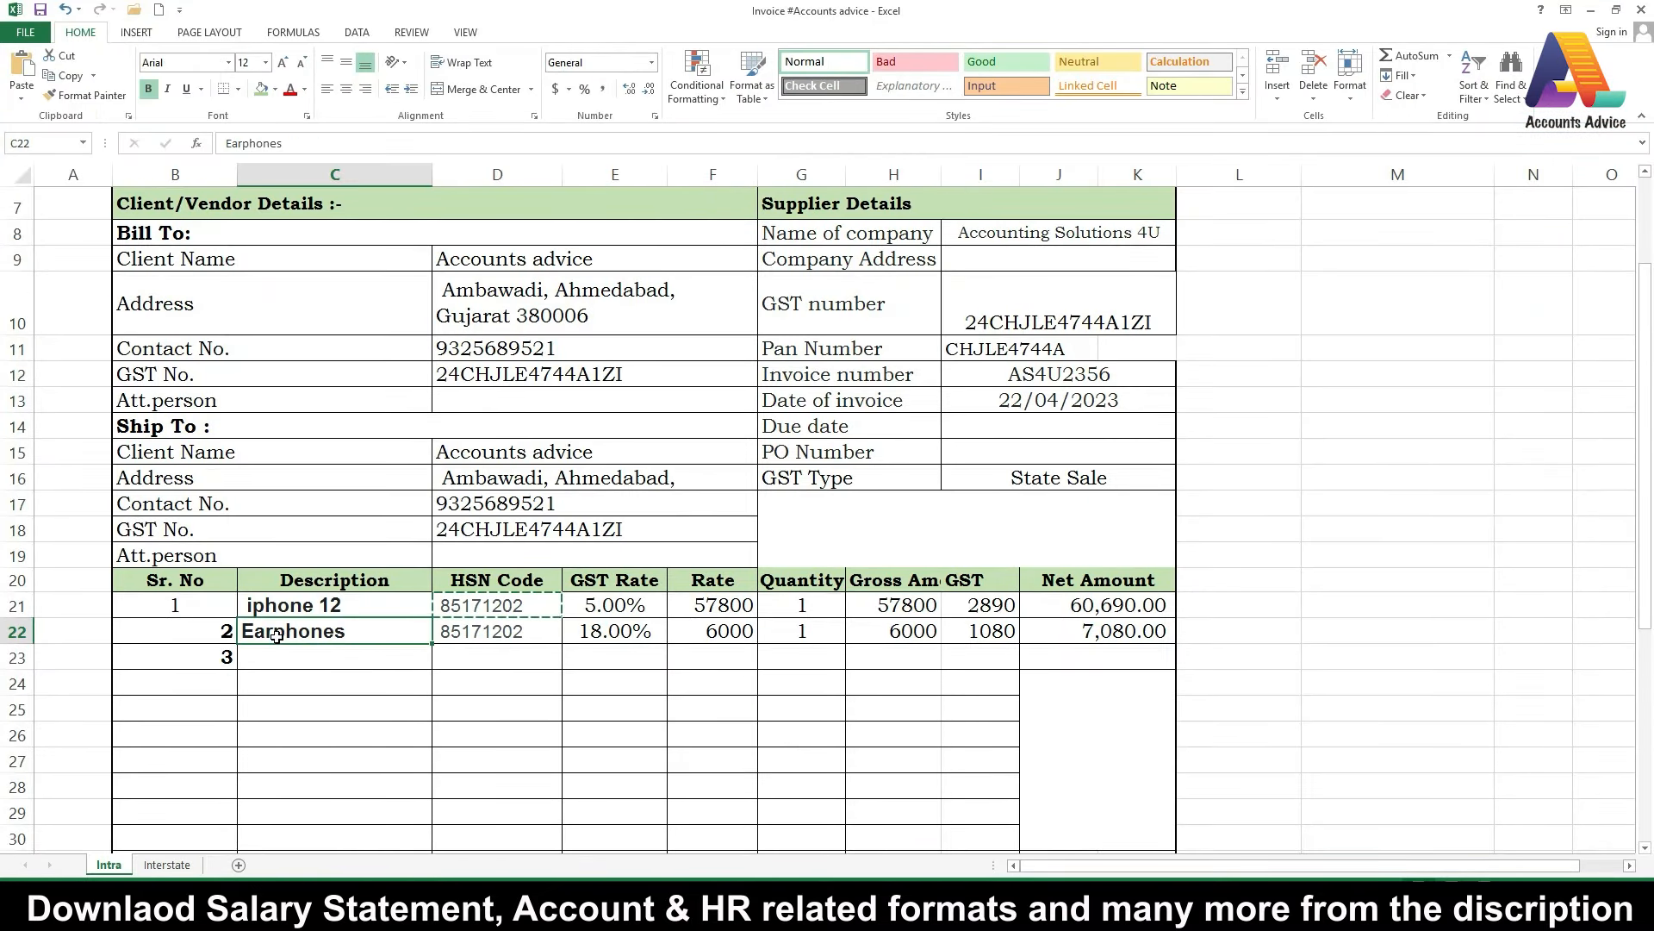
{"action": "key", "text": "ctrl+c"}
{"action": "key", "text": "alt+Tab"}
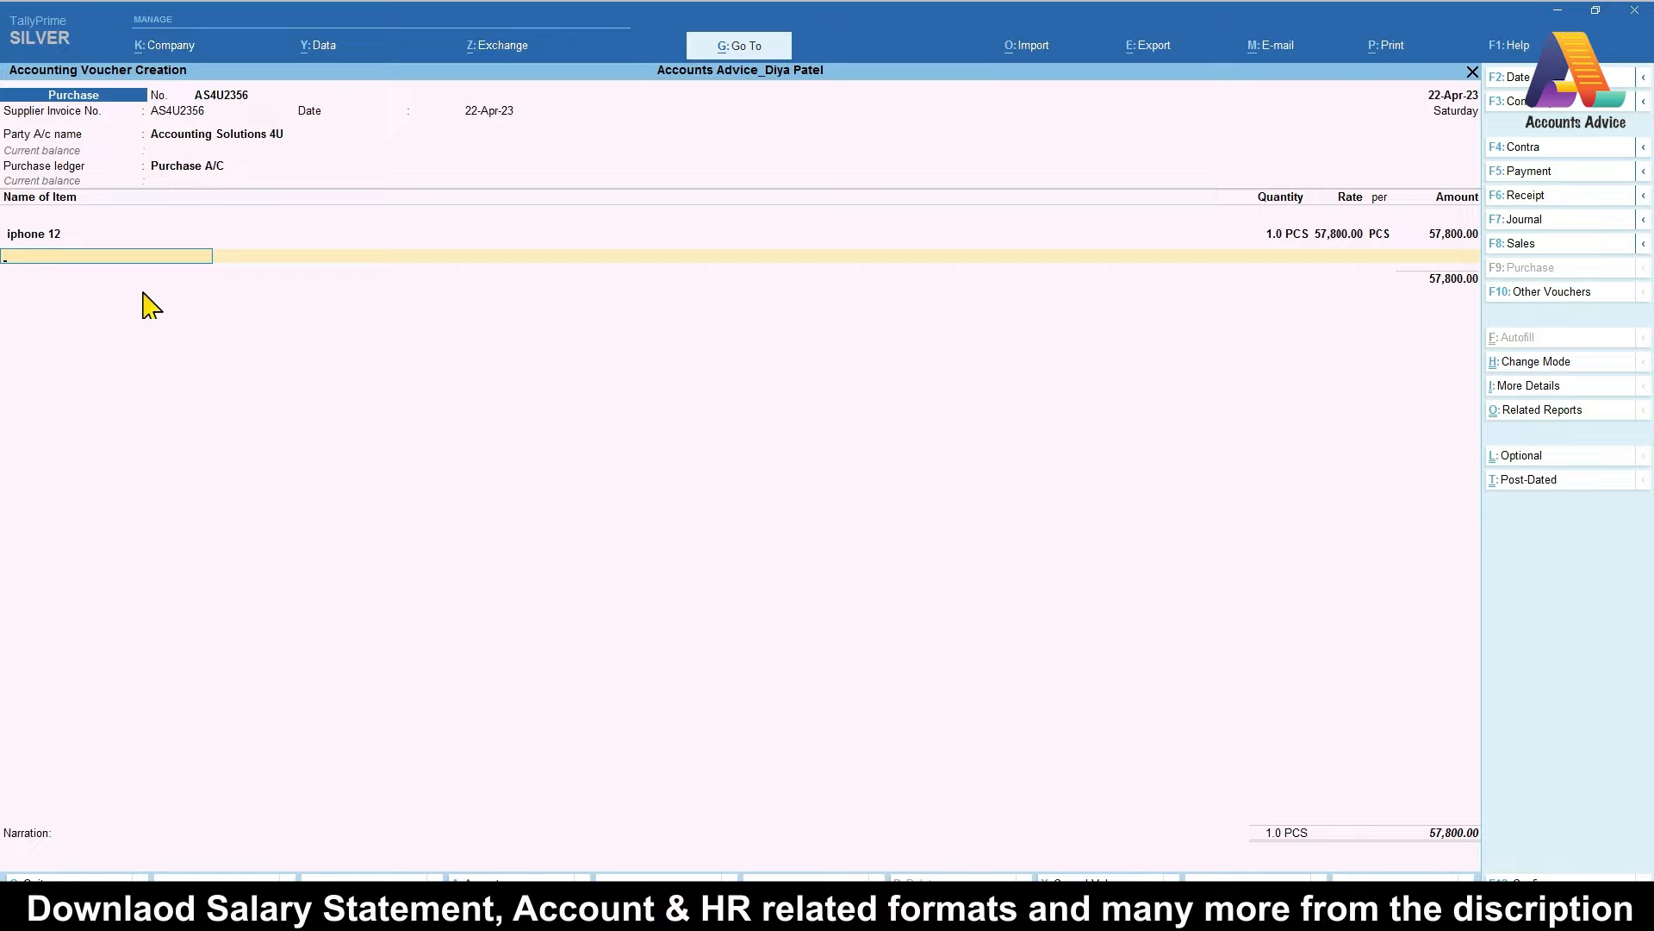
{"action": "key", "text": "alt+c"}
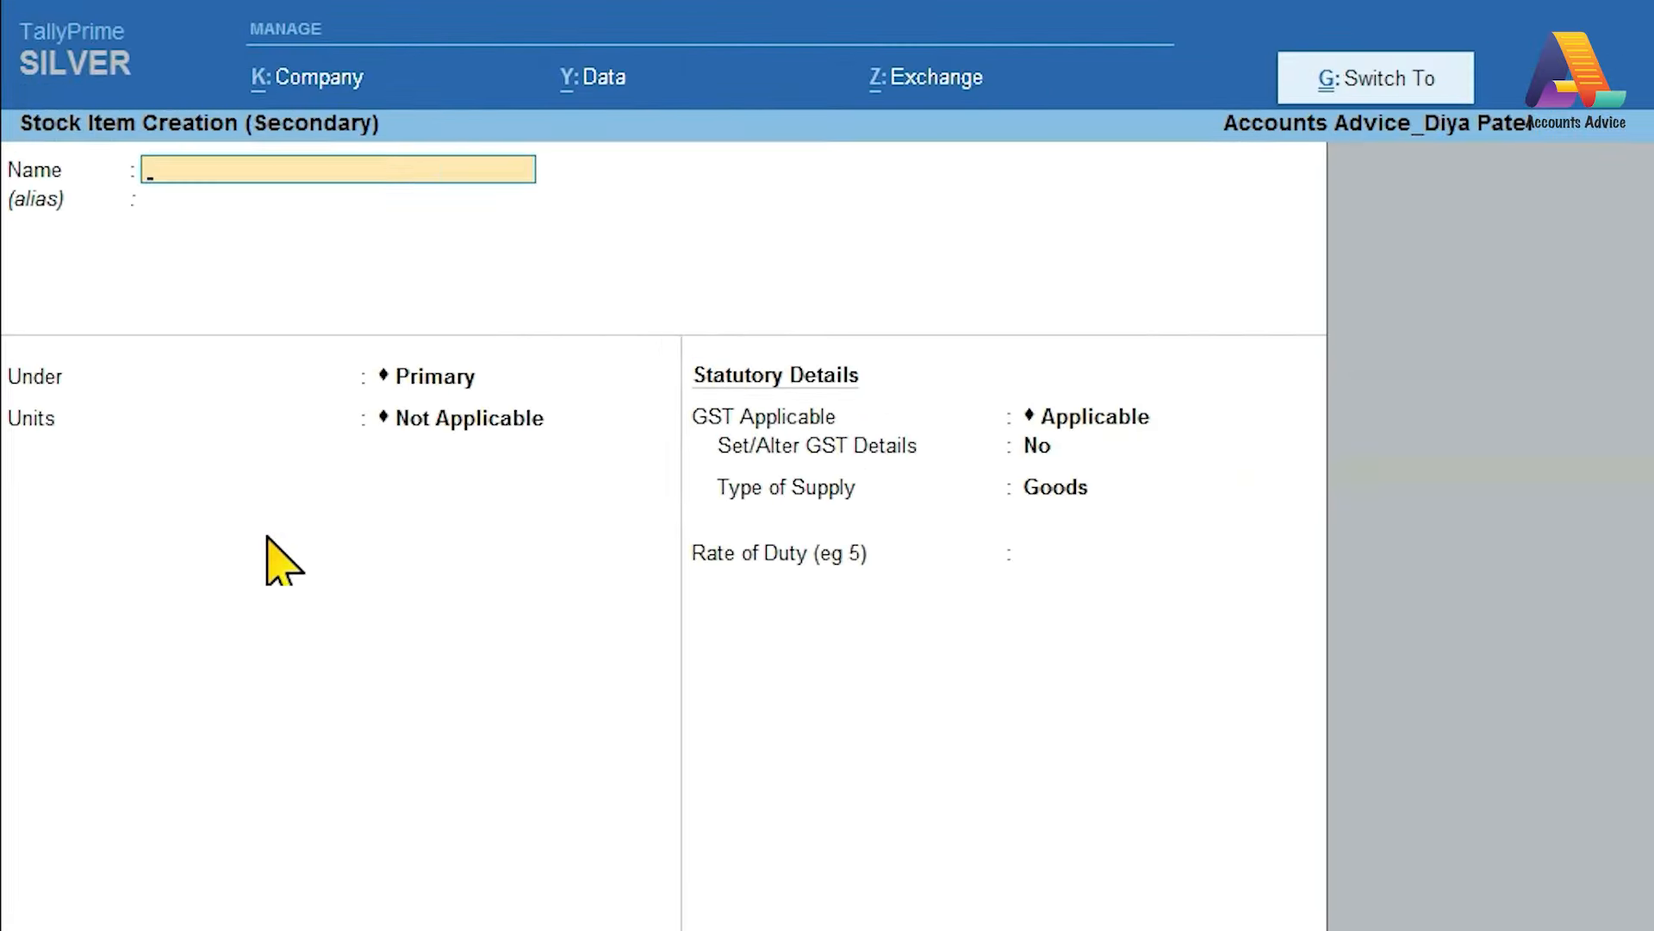
{"action": "key", "text": "ctrl+alt+v"}
{"action": "key", "text": "Return"}
{"action": "key", "text": "Return"}
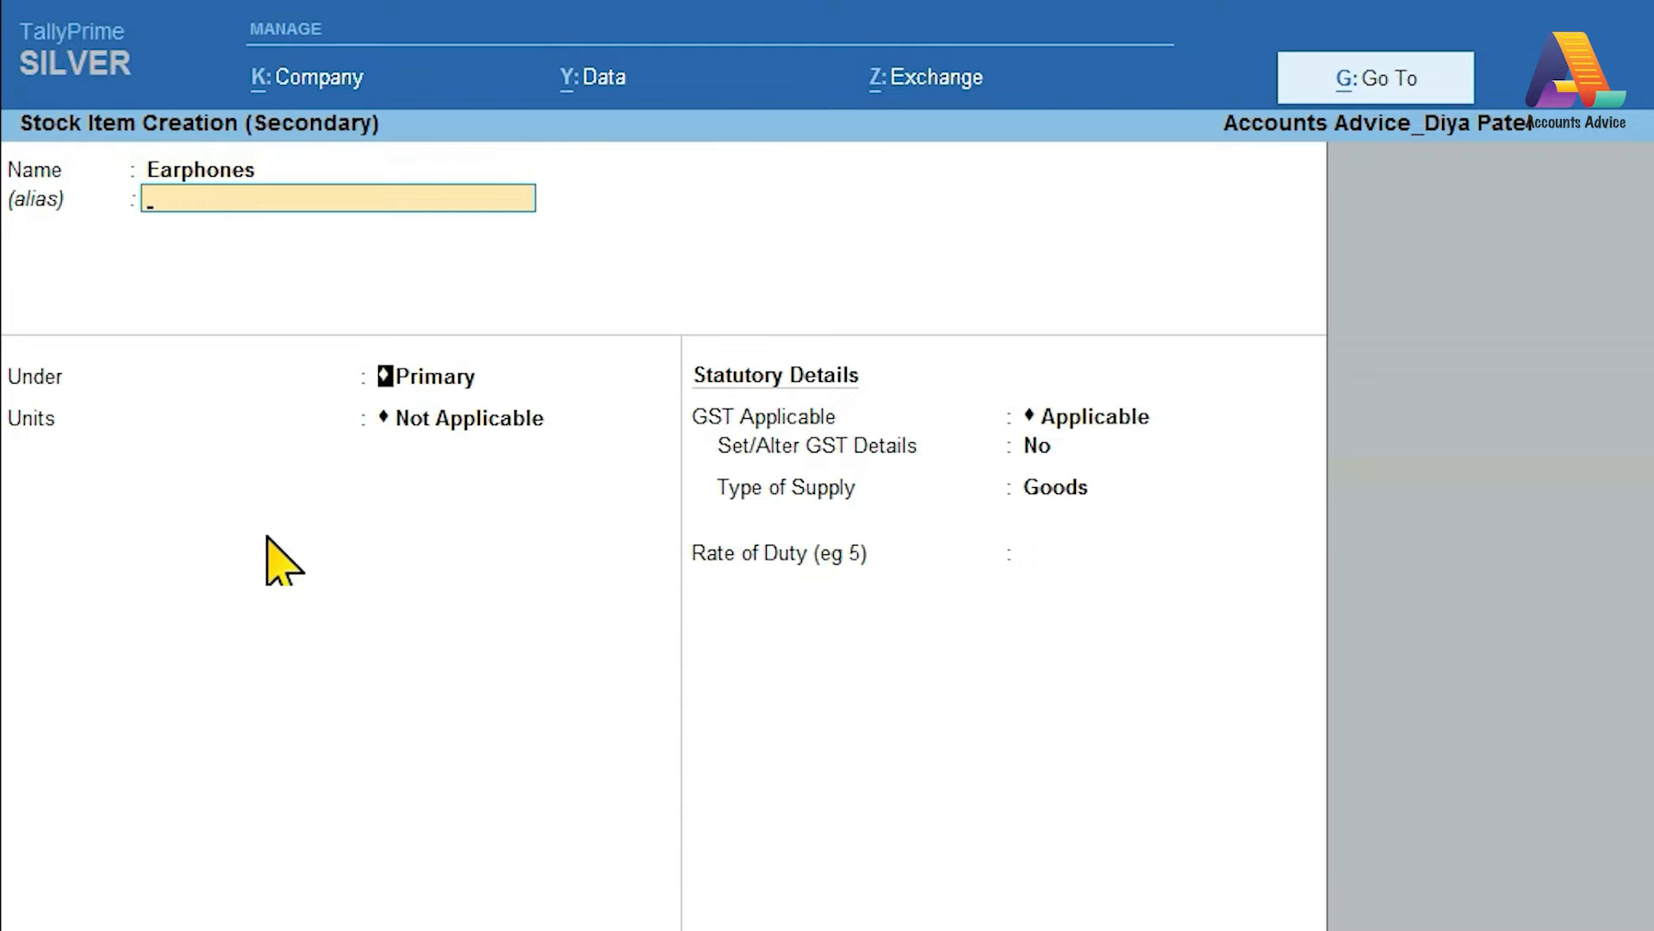
Check the Earphones' GST rate in the Excel invoice, place the item under Item@18% and review that stock group's definition unchanged
{"action": "key", "text": "alt+Tab"}
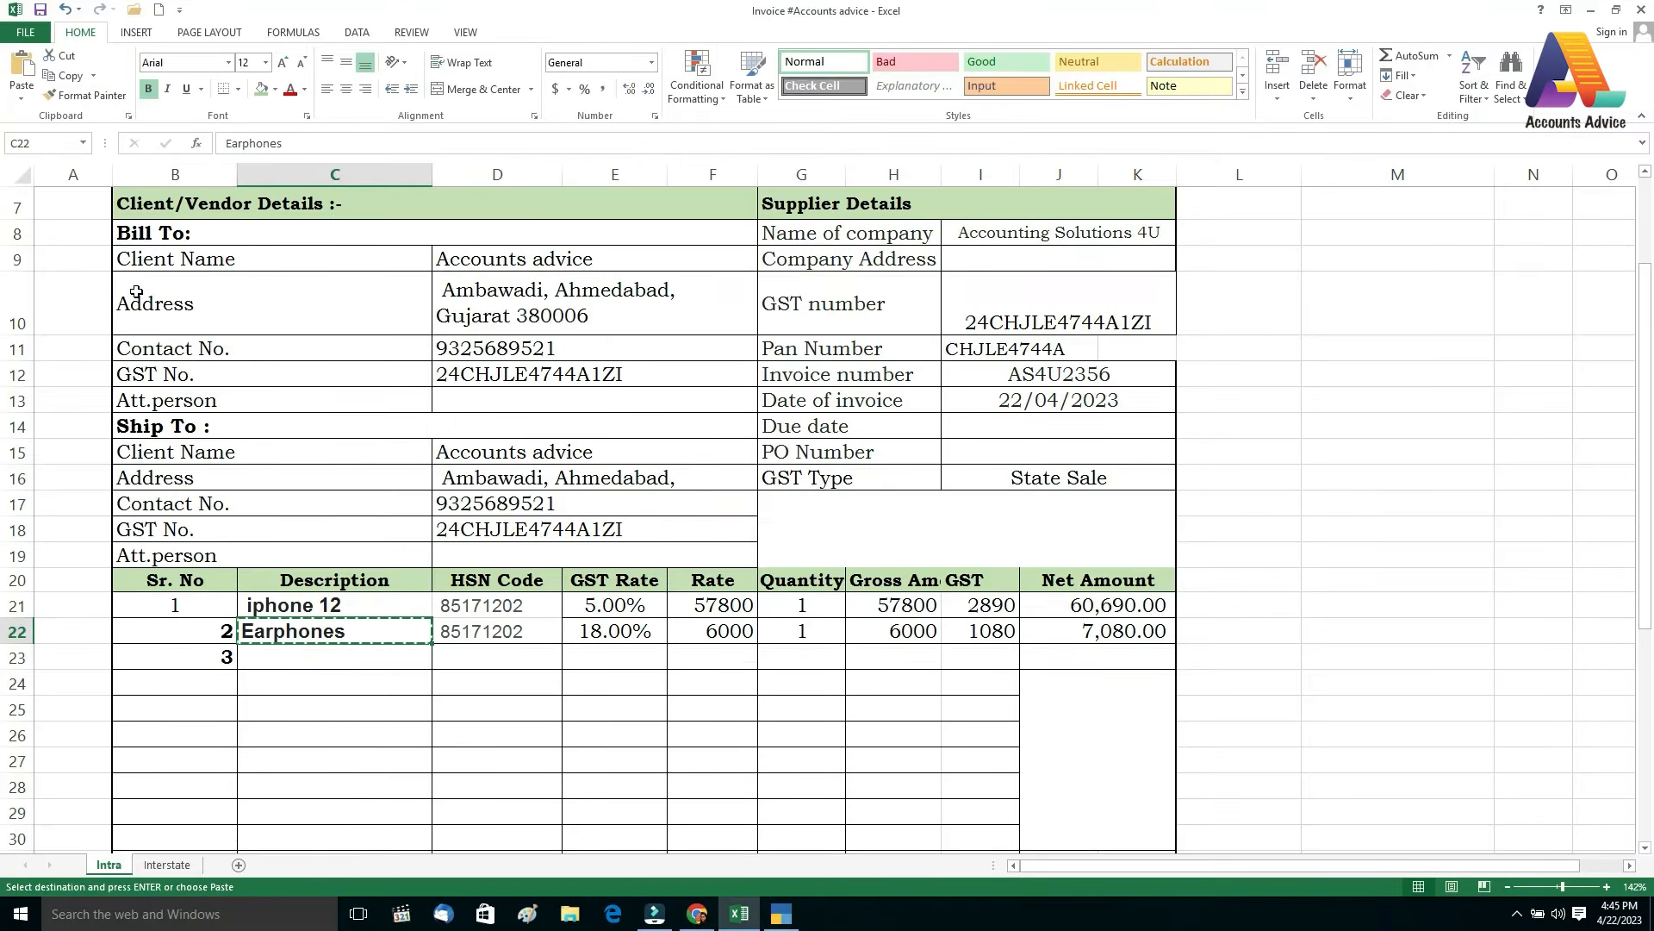
{"action": "key", "text": "Right"}
{"action": "key", "text": "Right"}
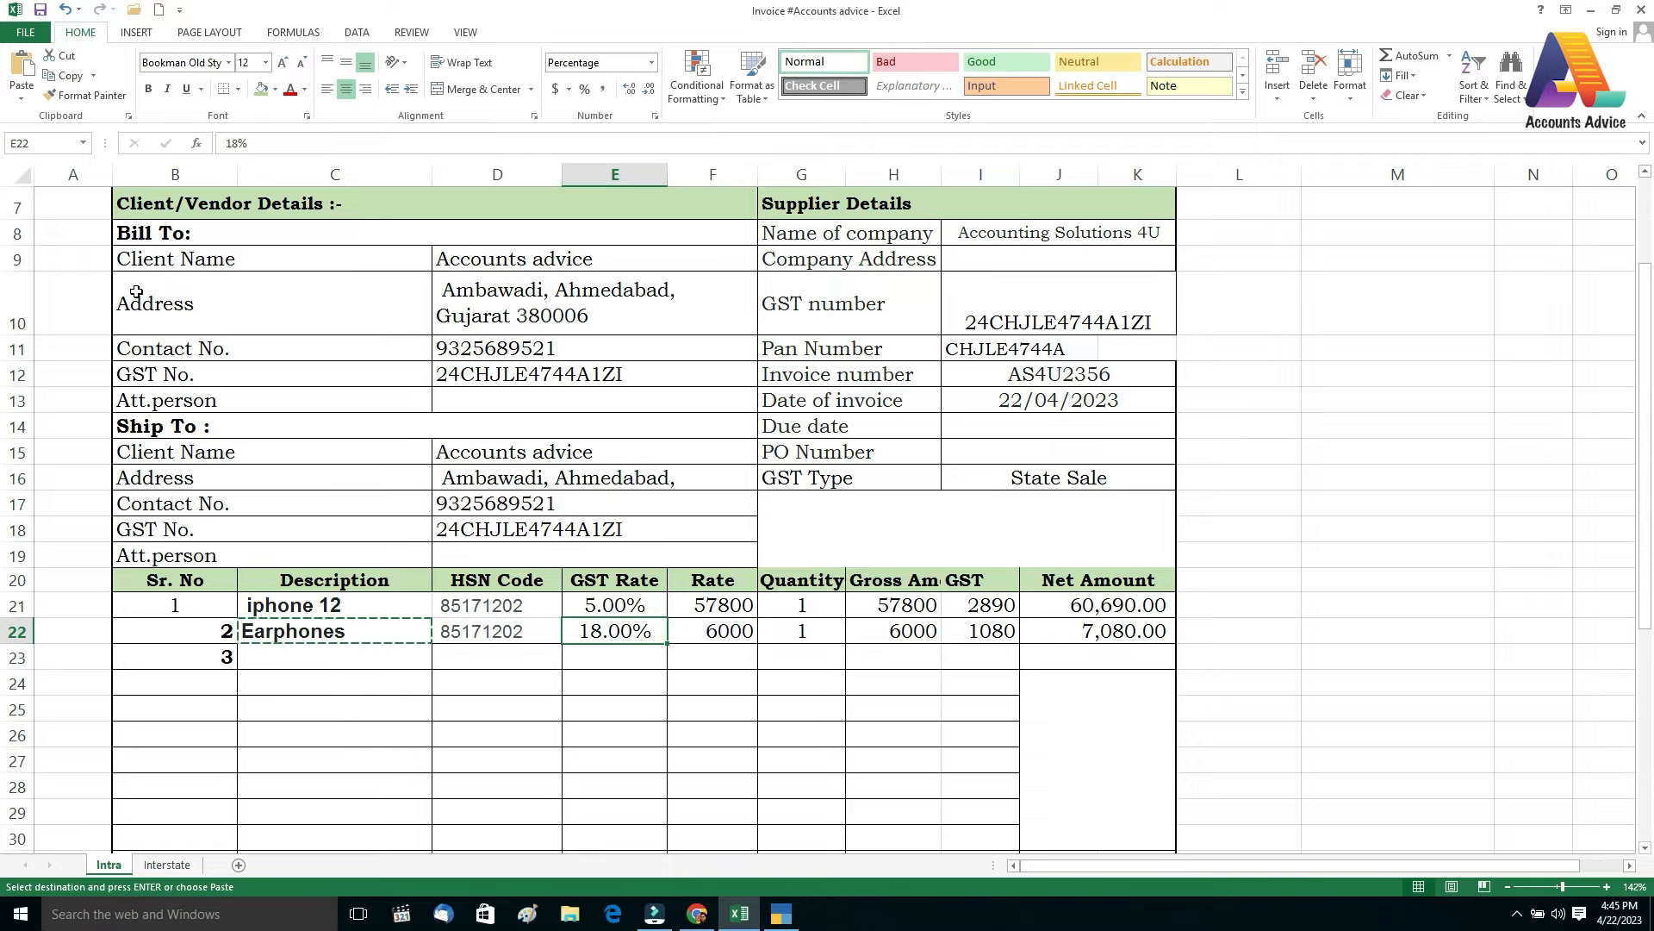
{"action": "key", "text": "alt+Tab"}
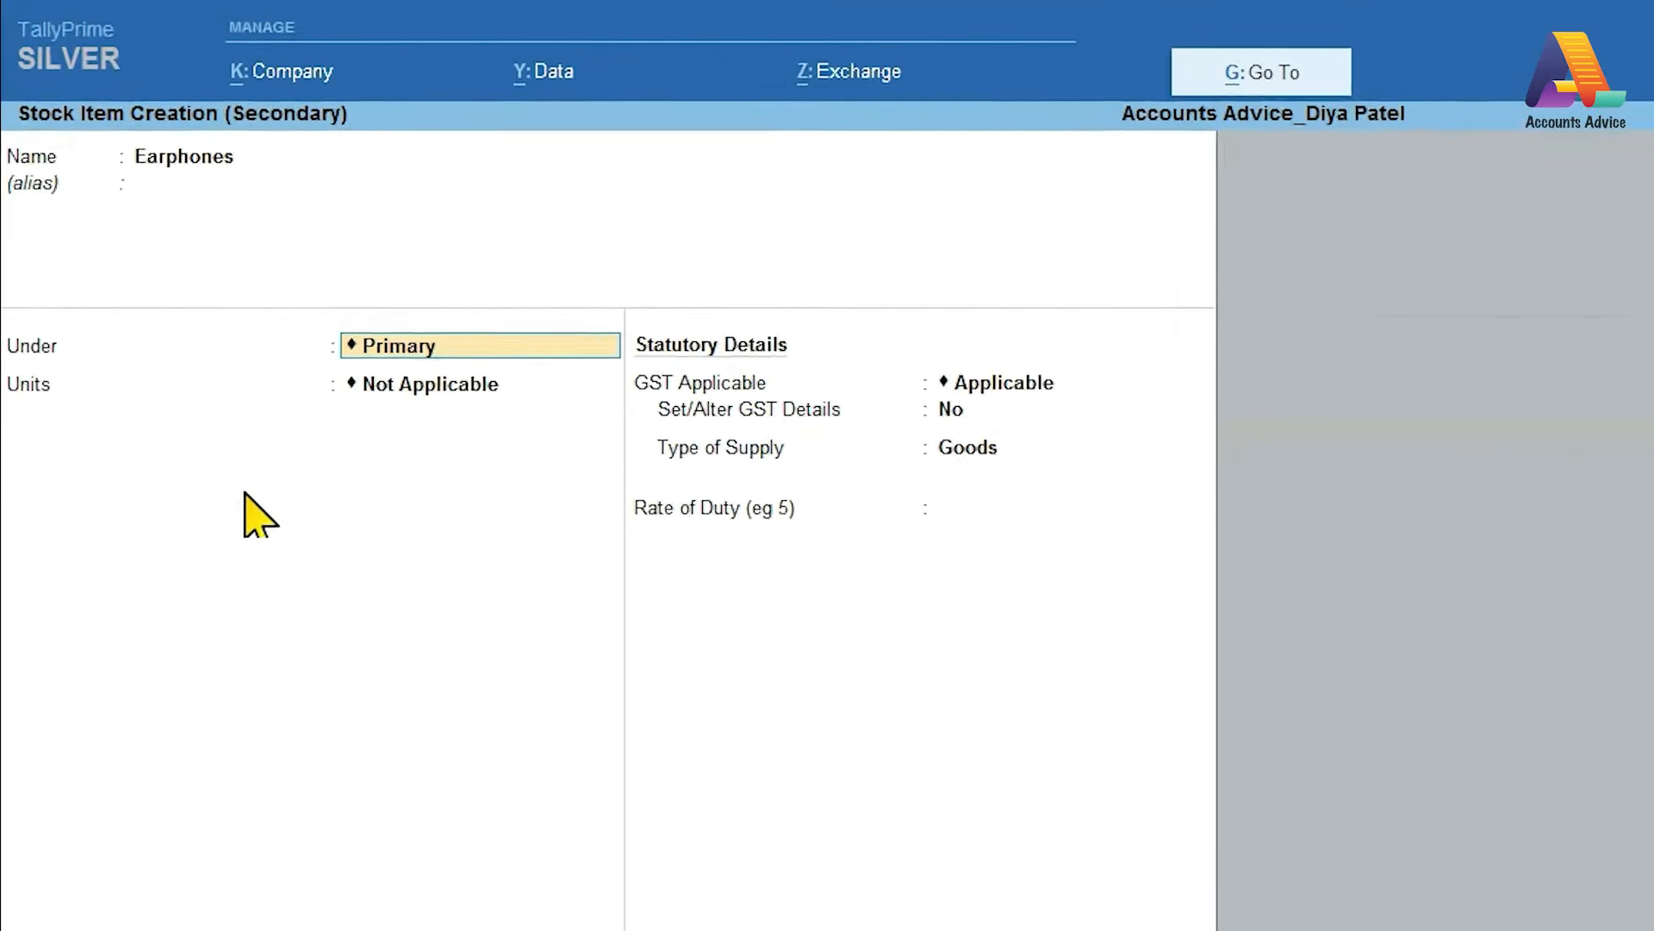
{"action": "key", "text": "Return"}
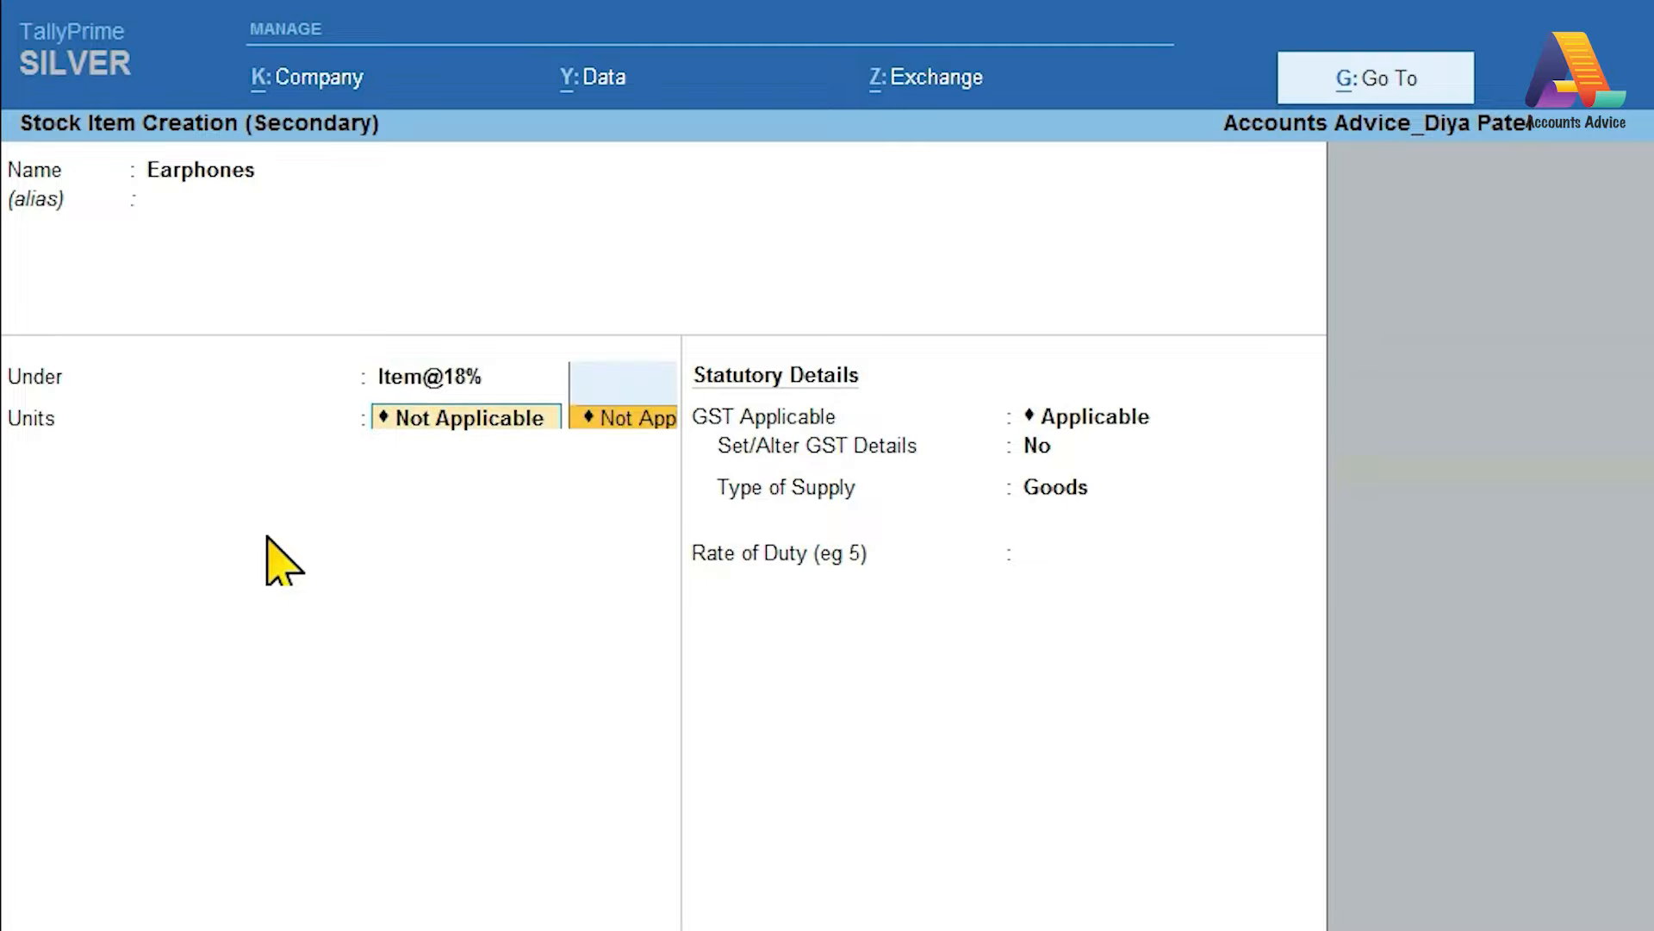
{"action": "key", "text": "BackSpace"}
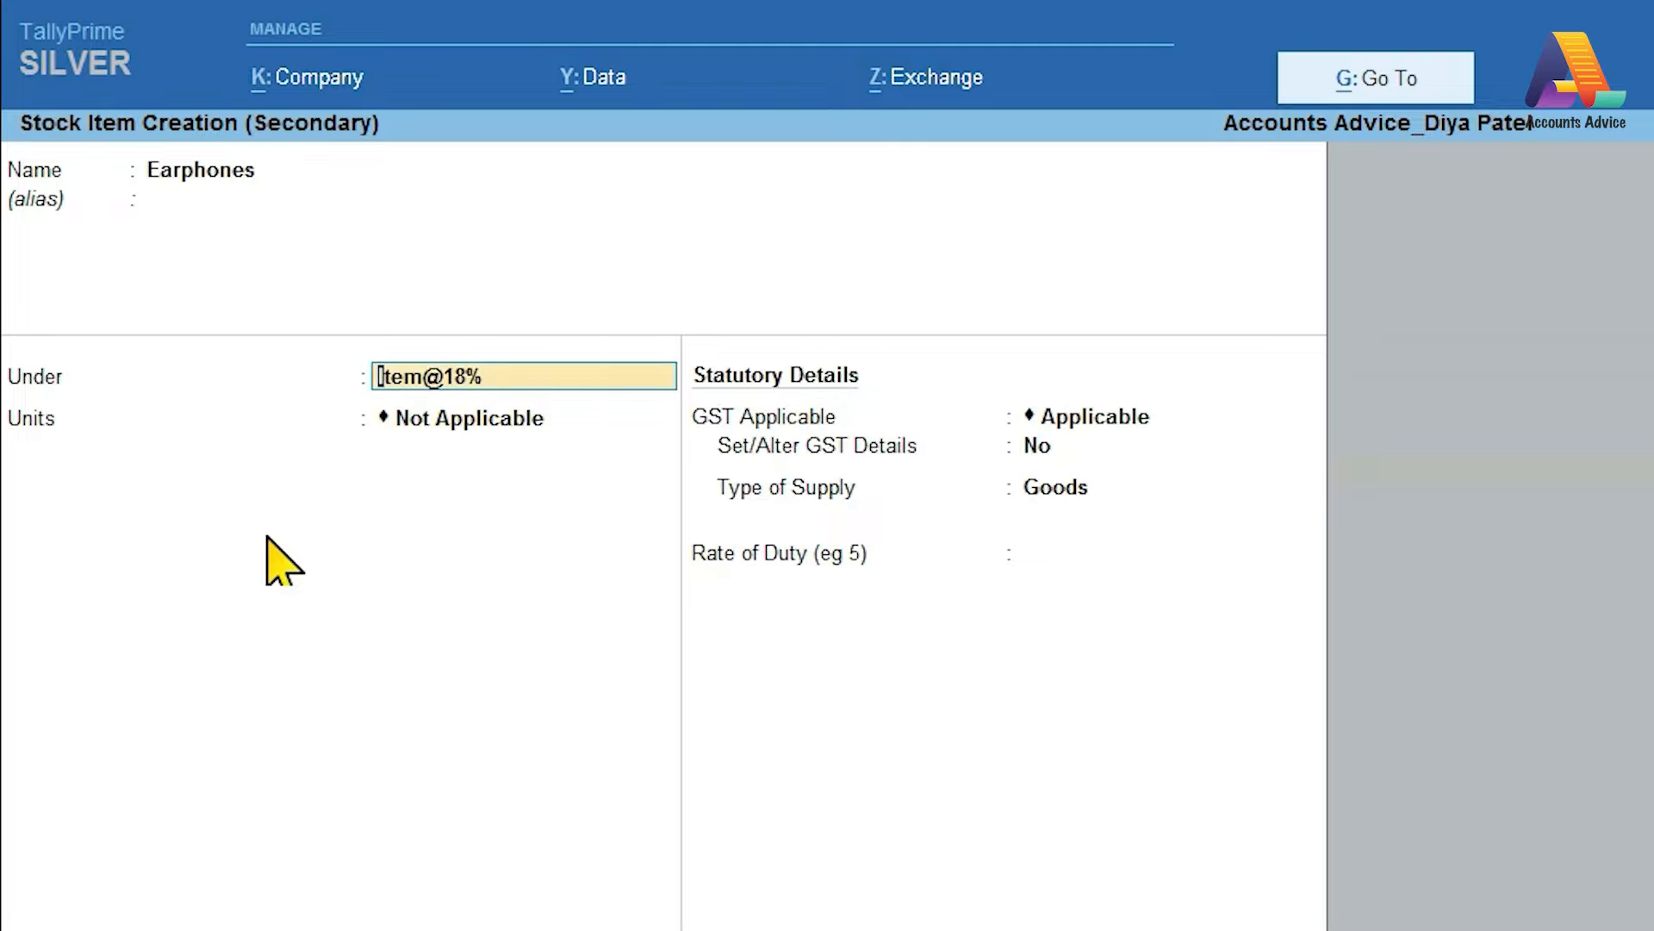
{"action": "key", "text": "ctrl+Return"}
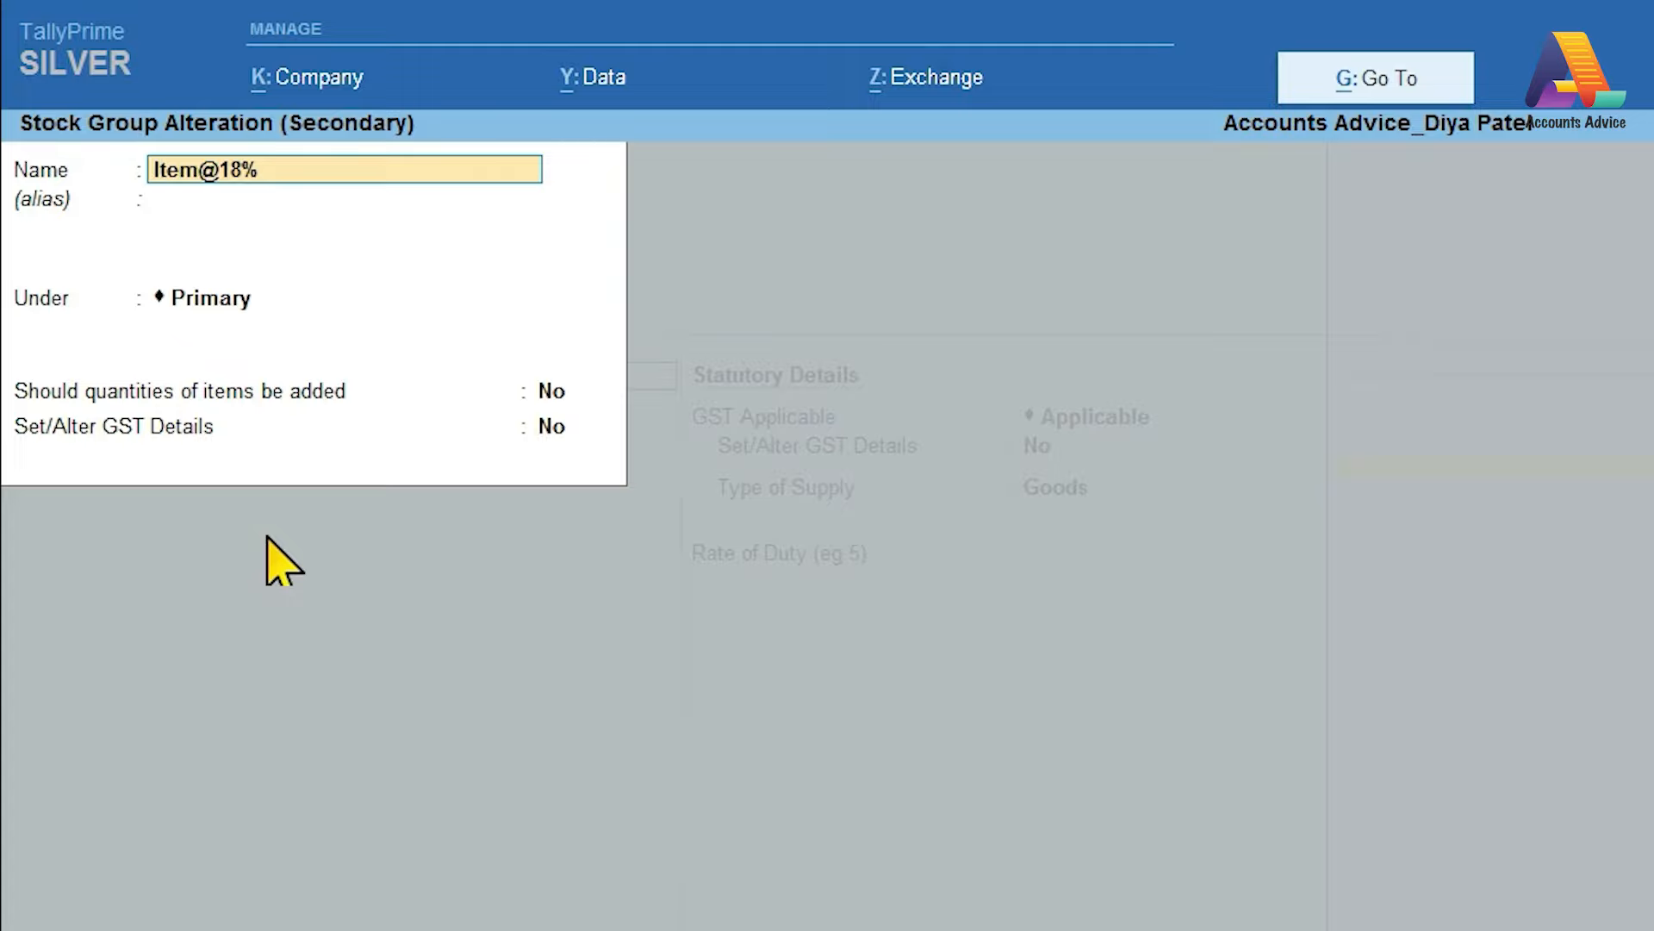
{"action": "key", "text": "ctrl+a"}
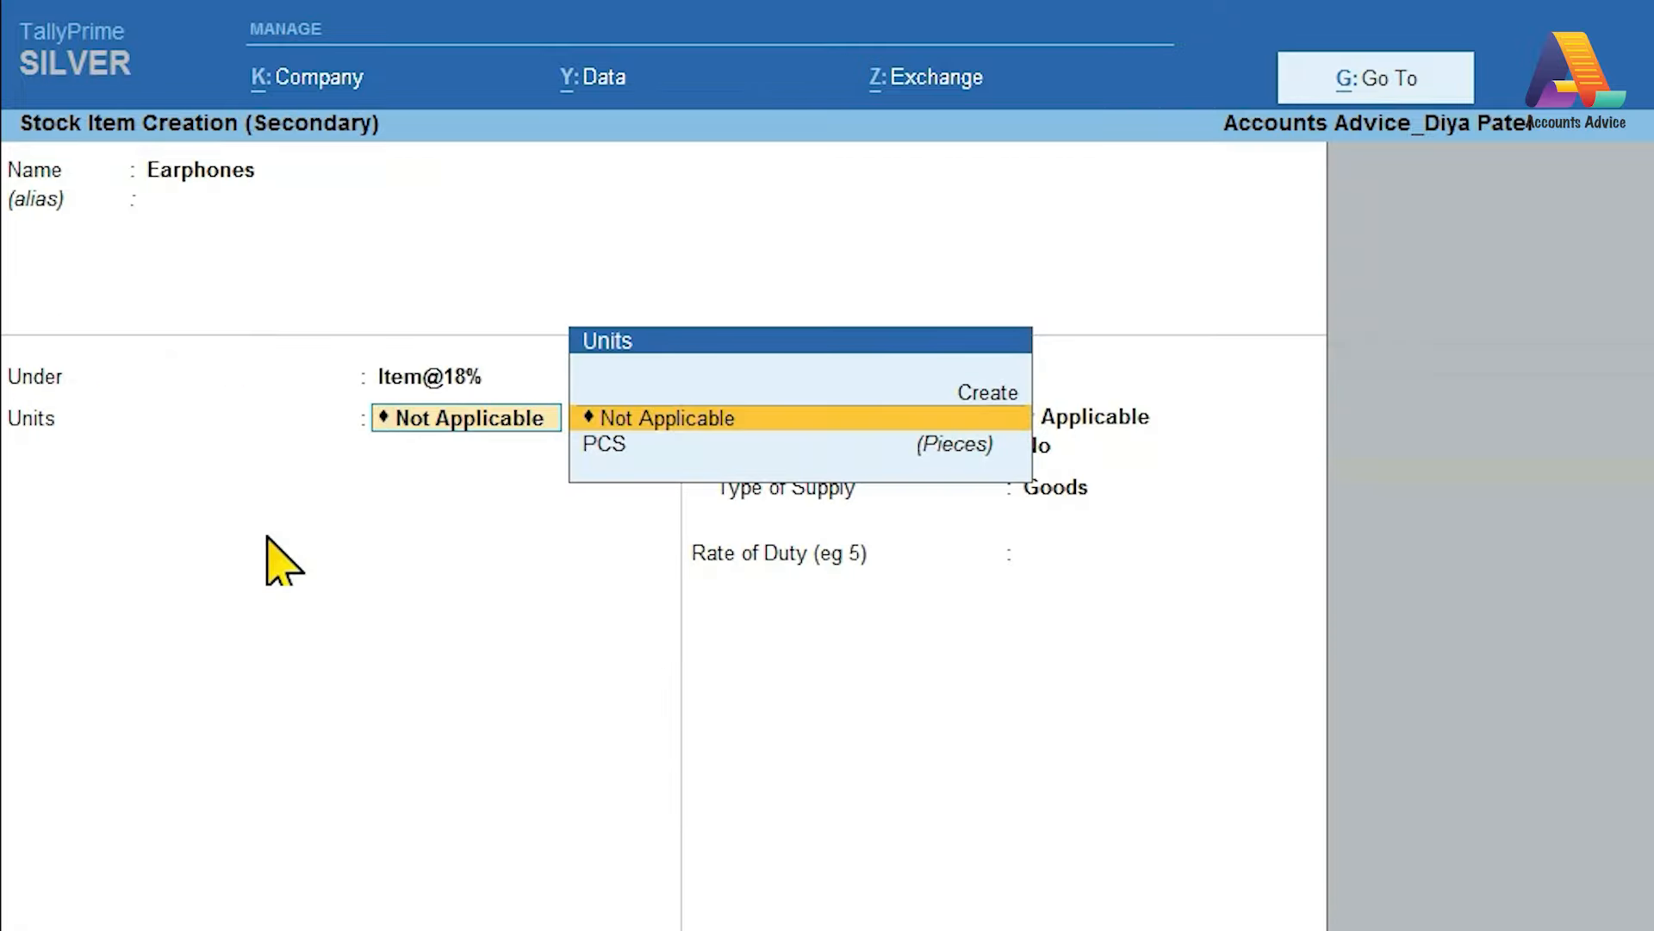
Set the Earphones' units to PCS, behaviour options to No, GST to Applicable and Set/Alter GST Details to Yes
{"action": "key", "text": "Down"}
{"action": "key", "text": "Return"}
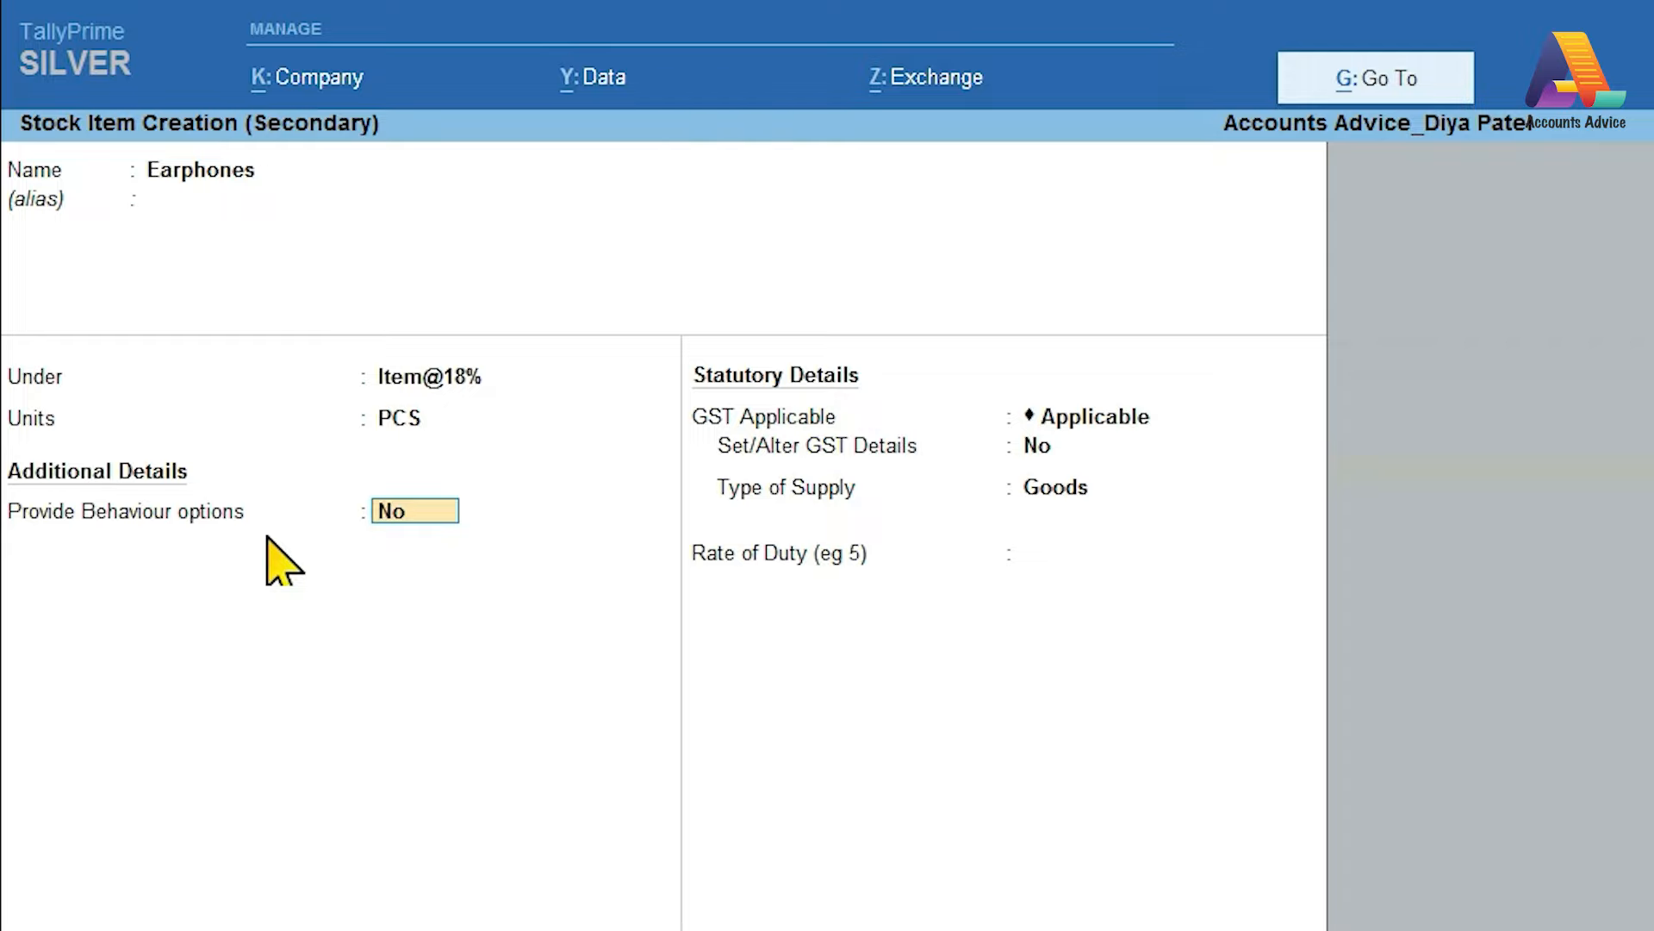
{"action": "key", "text": "Return"}
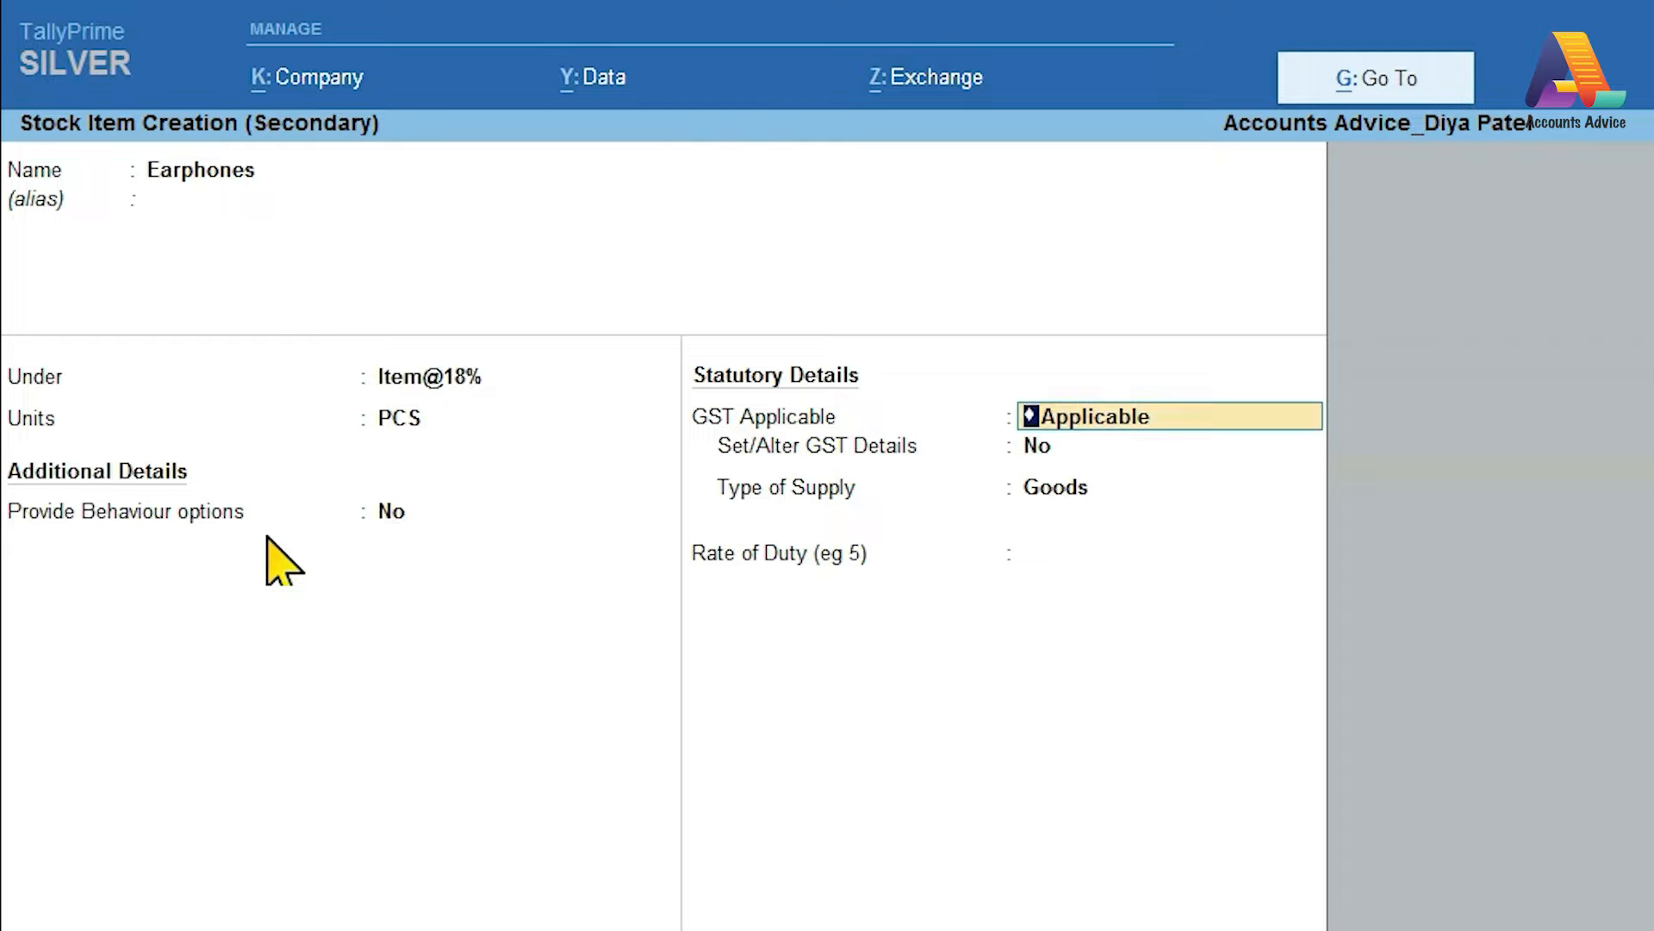
{"action": "key", "text": "Return"}
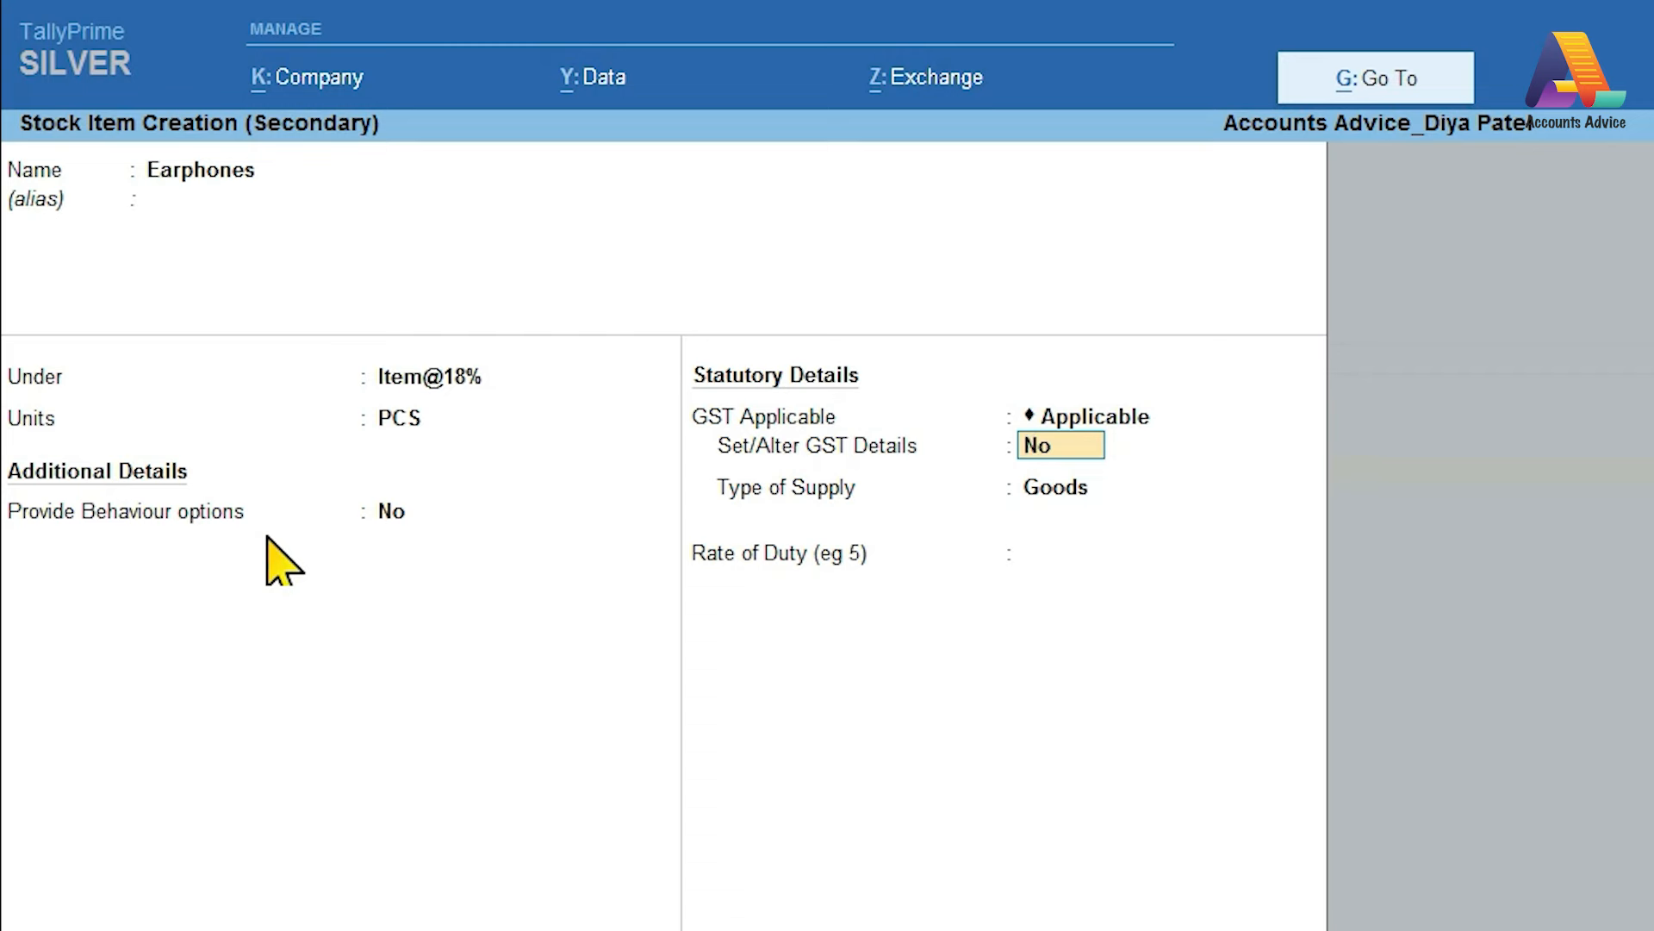
{"action": "key", "text": "Return"}
{"action": "key", "text": "Return"}
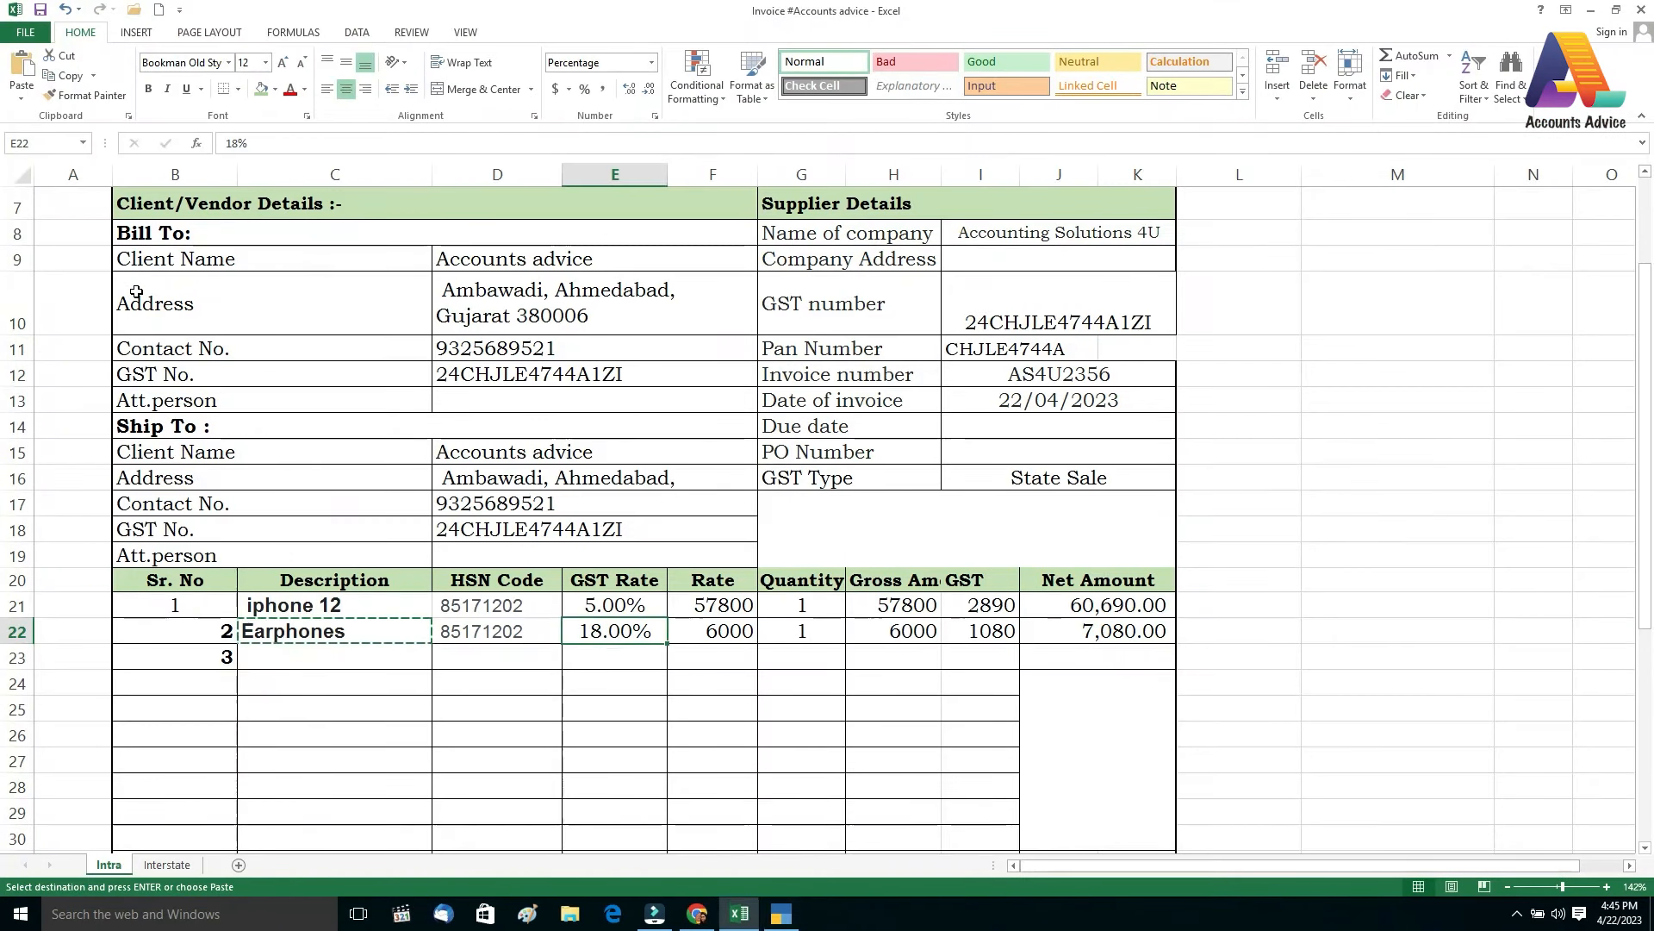
Copy HSN code 85171202 from the Excel invoice into the Earphones' GST details, with non-GST goods No and calculation type On Value
{"action": "key", "text": "Left"}
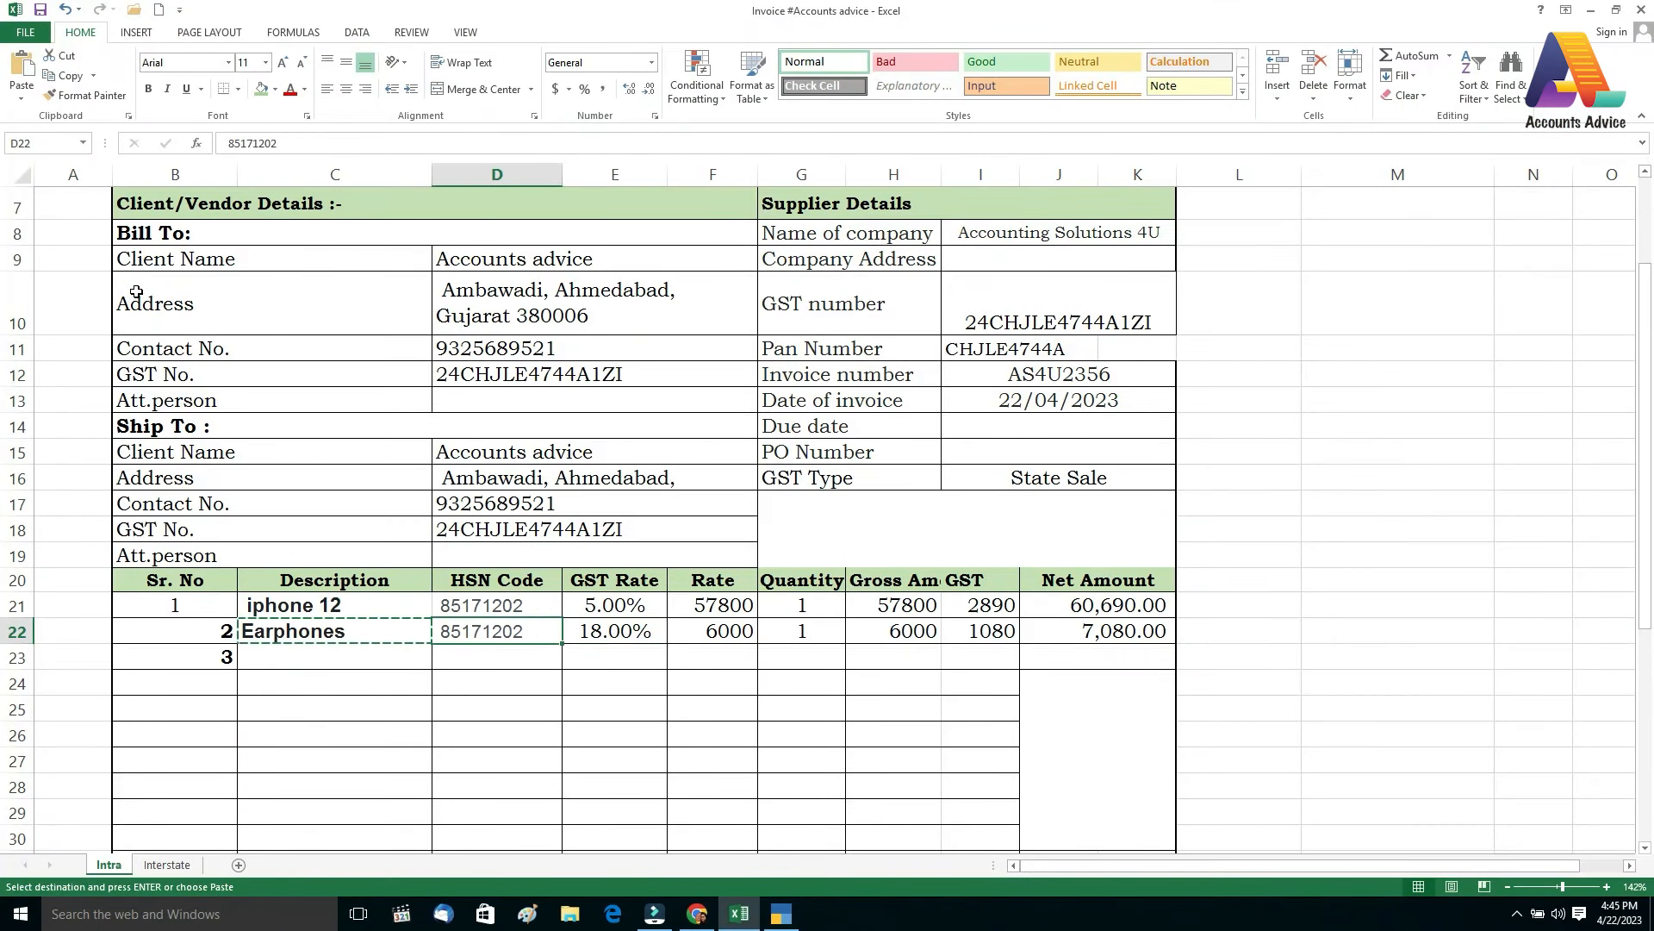
{"action": "key", "text": "ctrl+c"}
{"action": "key", "text": "alt+Tab"}
{"action": "key", "text": "ctrl+alt+v"}
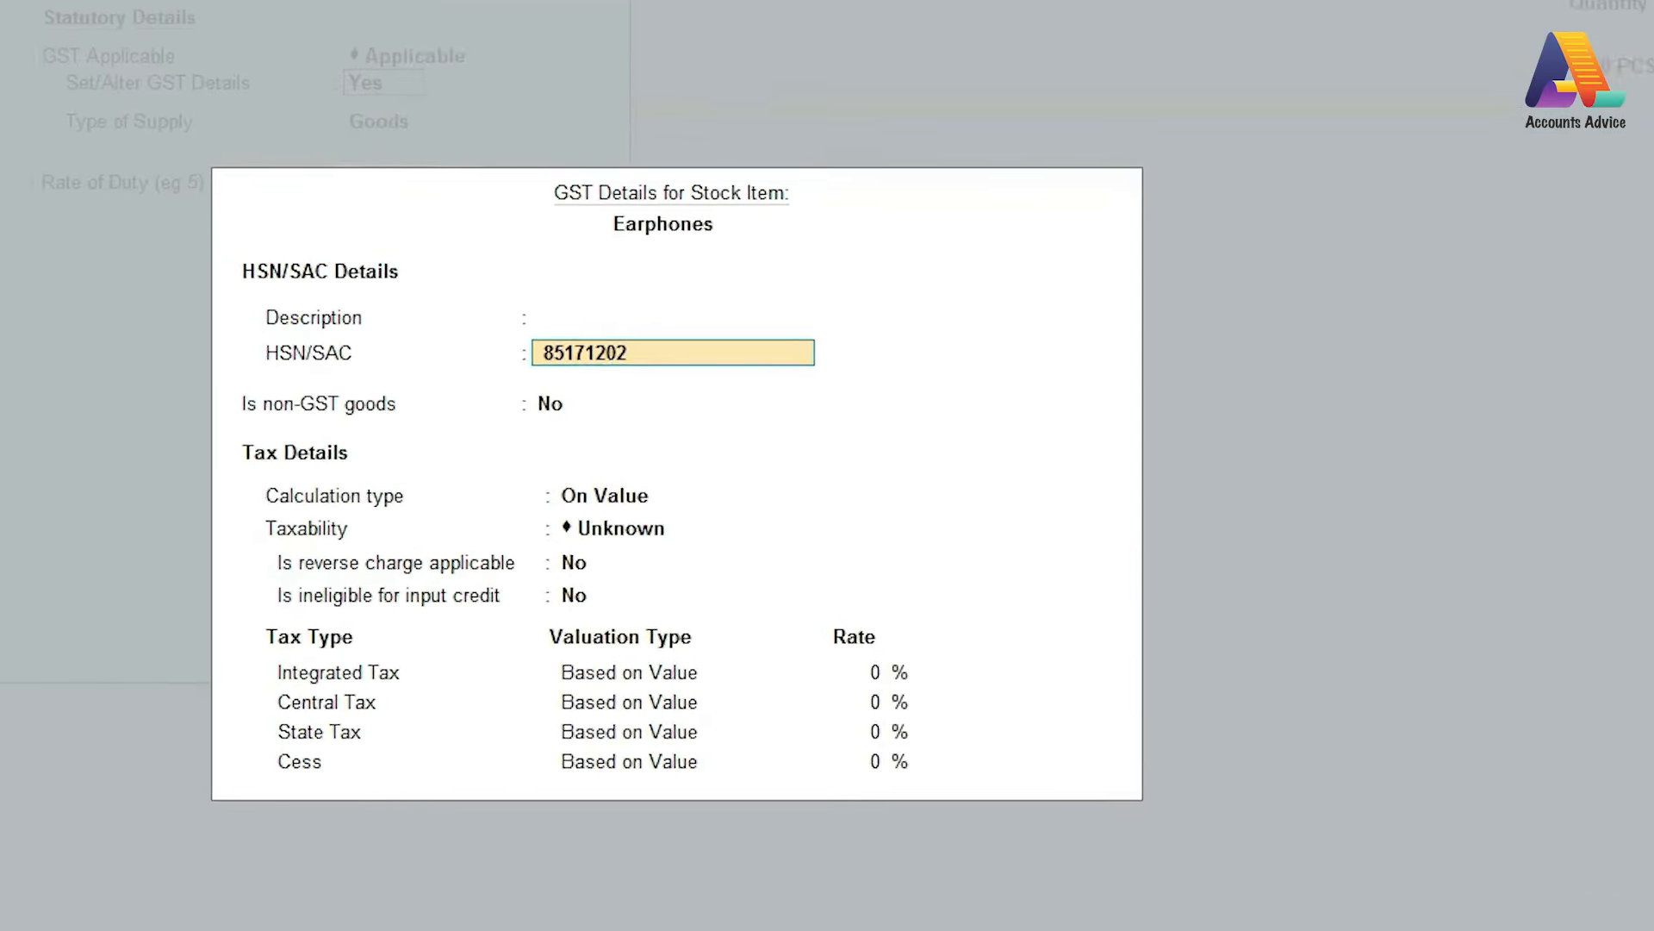
{"action": "key", "text": "Return"}
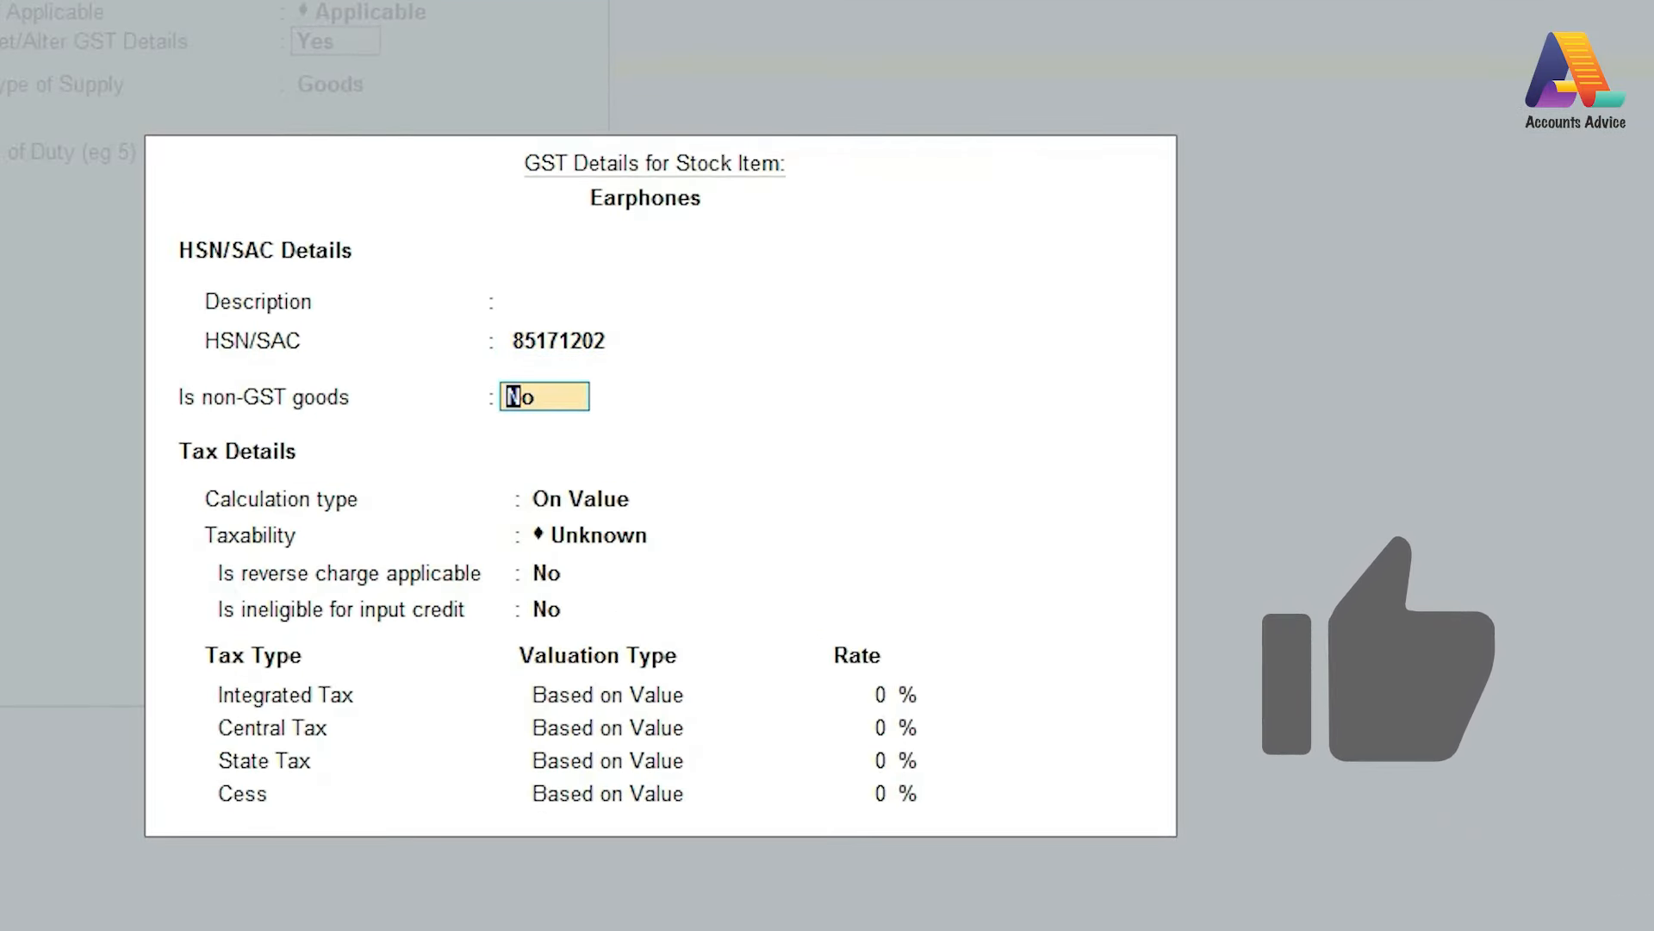
{"action": "key", "text": "Return"}
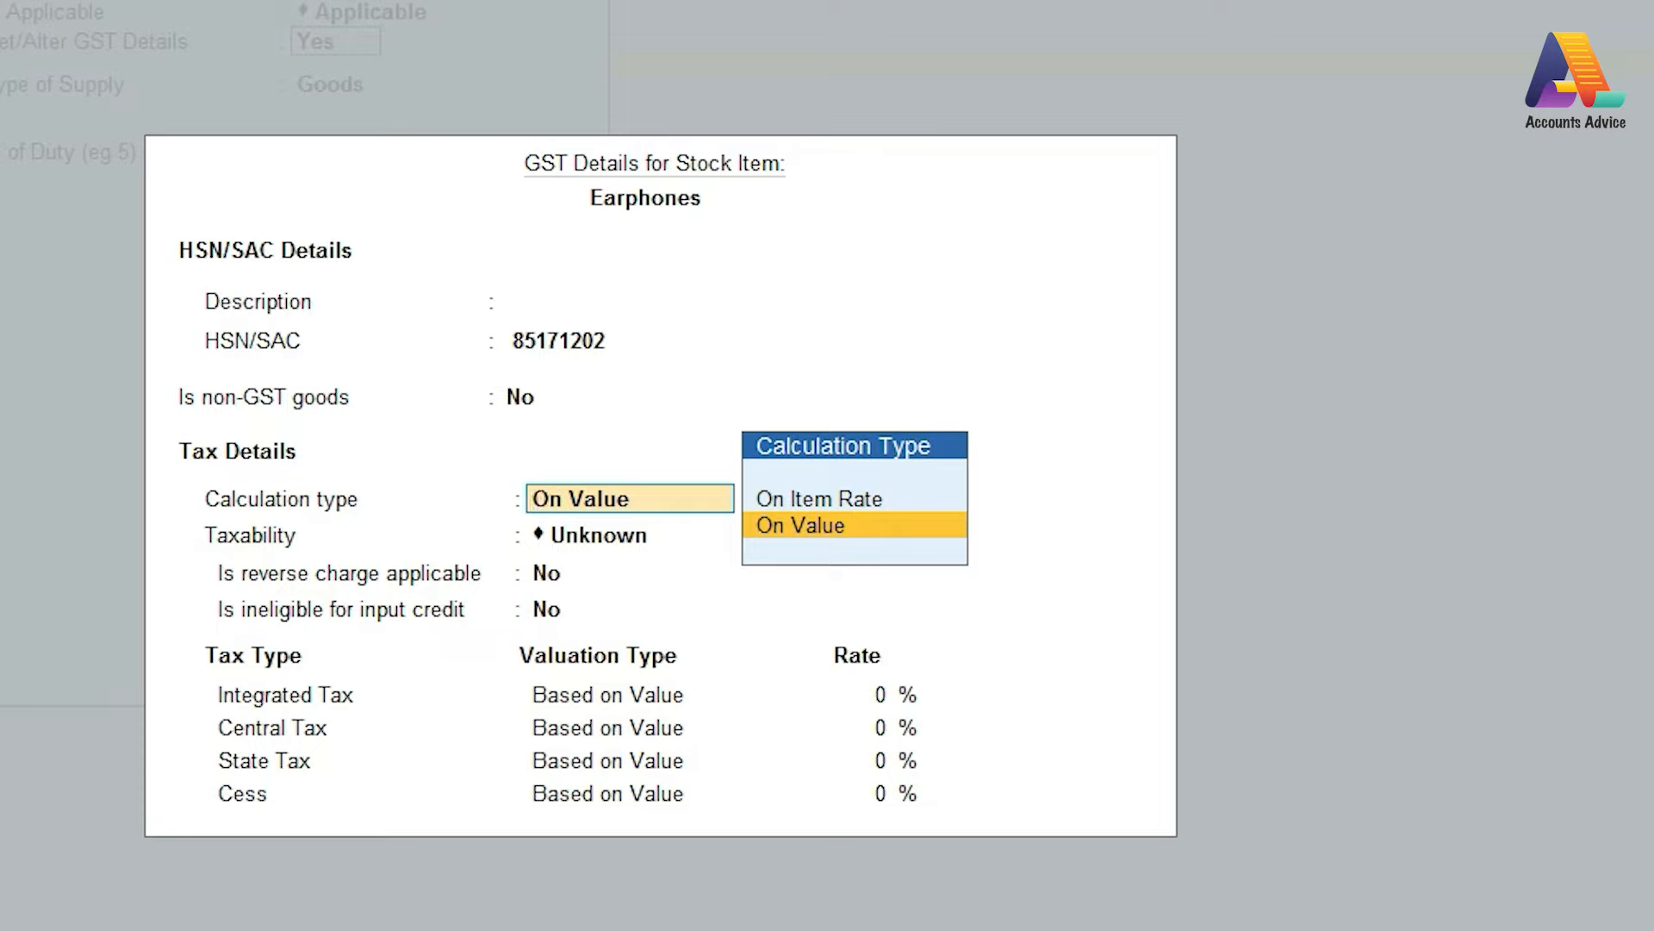
{"action": "key", "text": "Return"}
Set the Earphones' taxability to Taxable, with reverse charge and input credit ineligibility both set to No
{"action": "key", "text": "Down"}
{"action": "key", "text": "Down"}
{"action": "key", "text": "Down"}
{"action": "key", "text": "Return"}
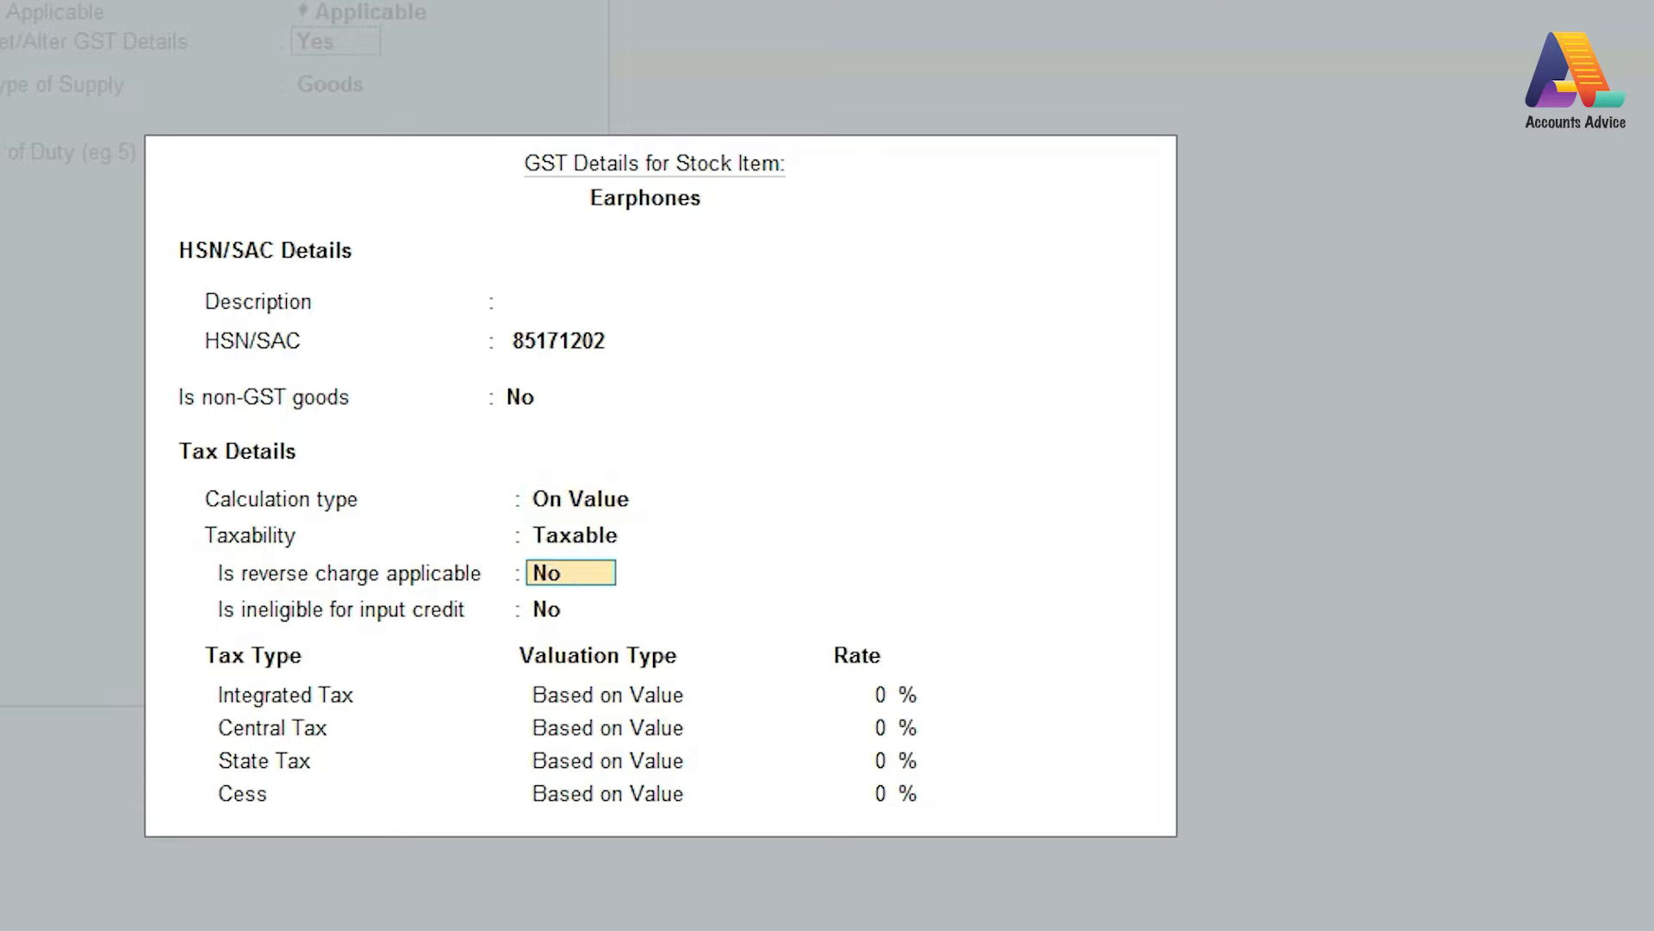
{"action": "key", "text": "Return"}
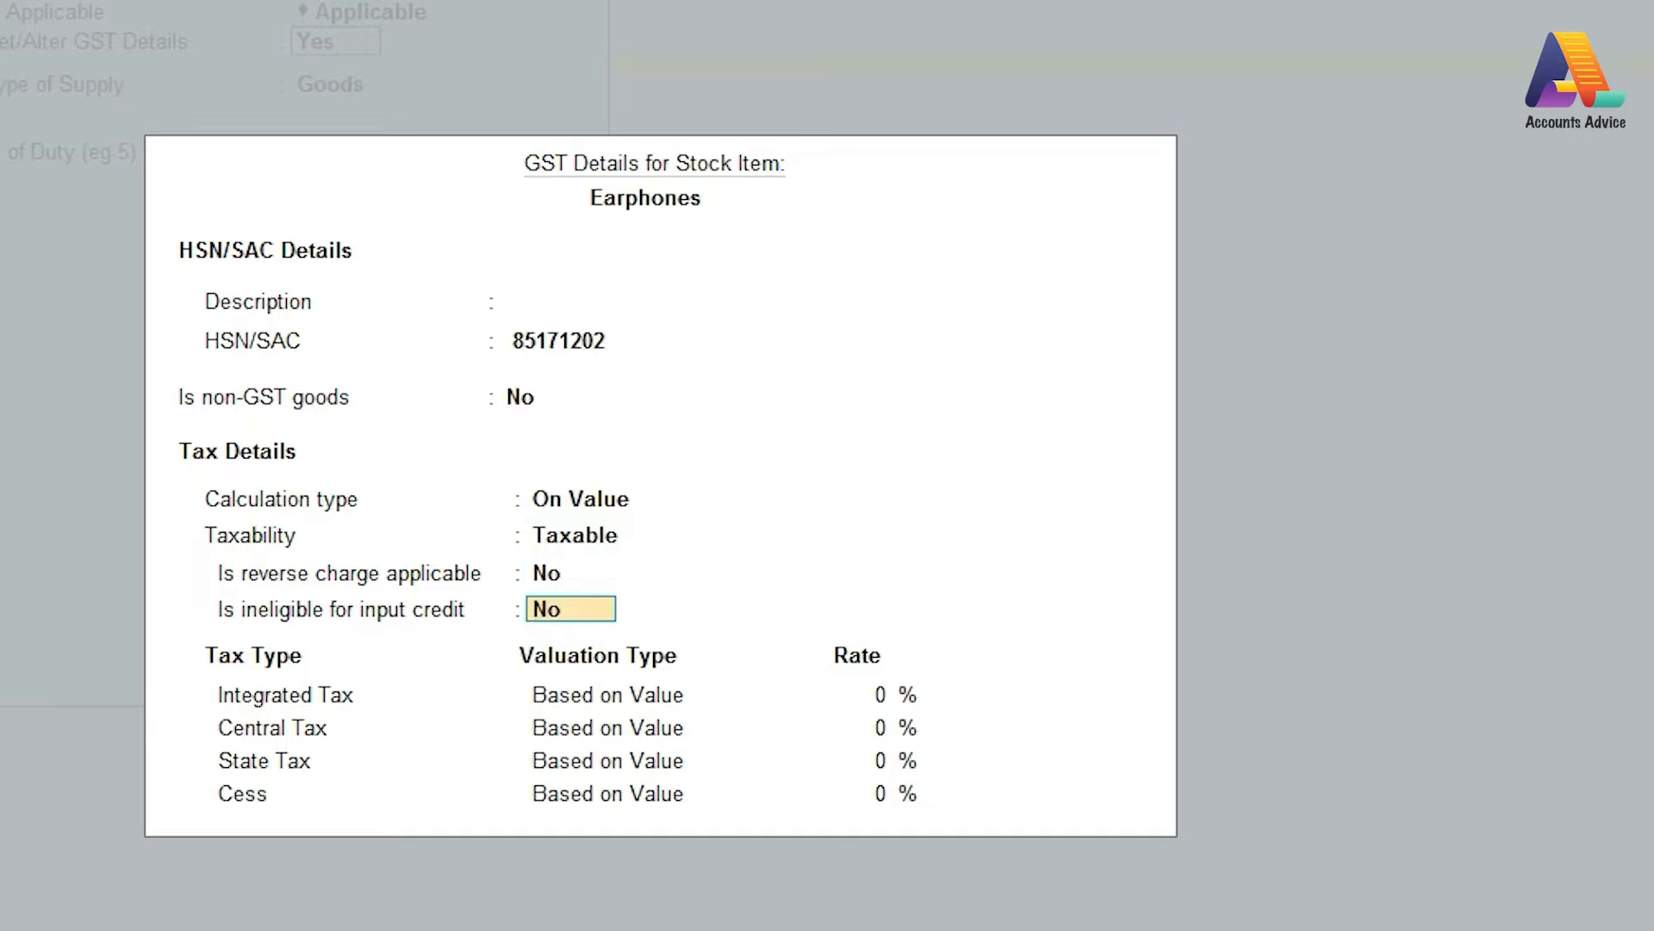
{"action": "key", "text": "Return"}
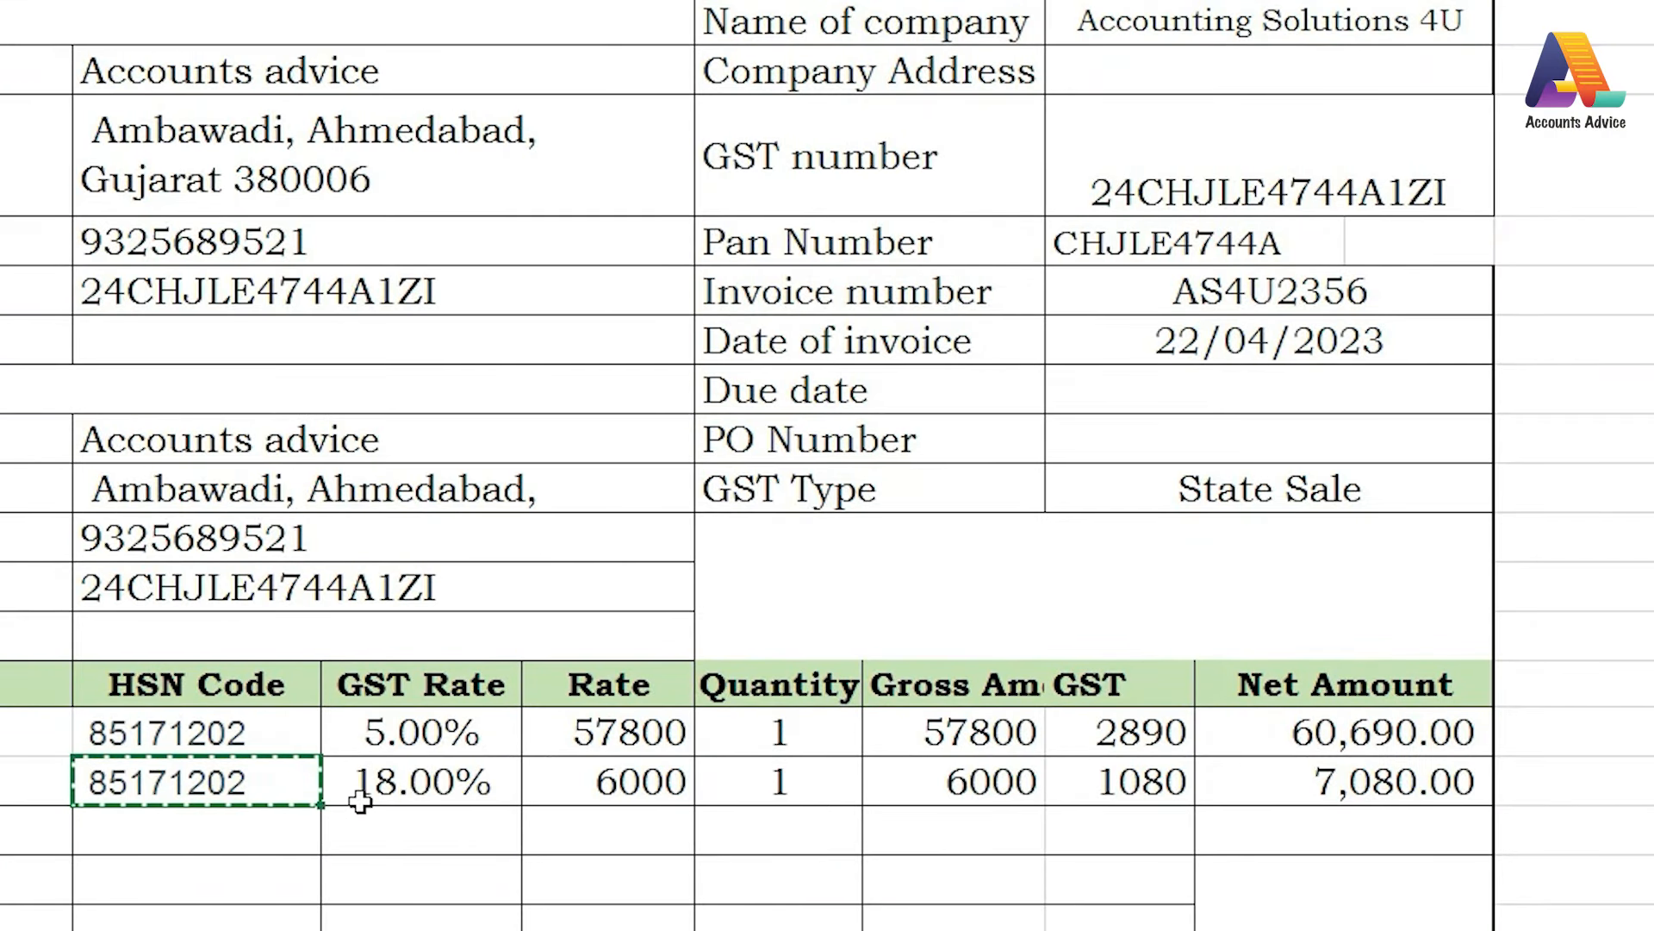
Set the Earphones' integrated tax rate to 18% in TallyPrime, with central and state tax at 9% each, and save the stock item
{"action": "key", "text": "alt+Tab"}
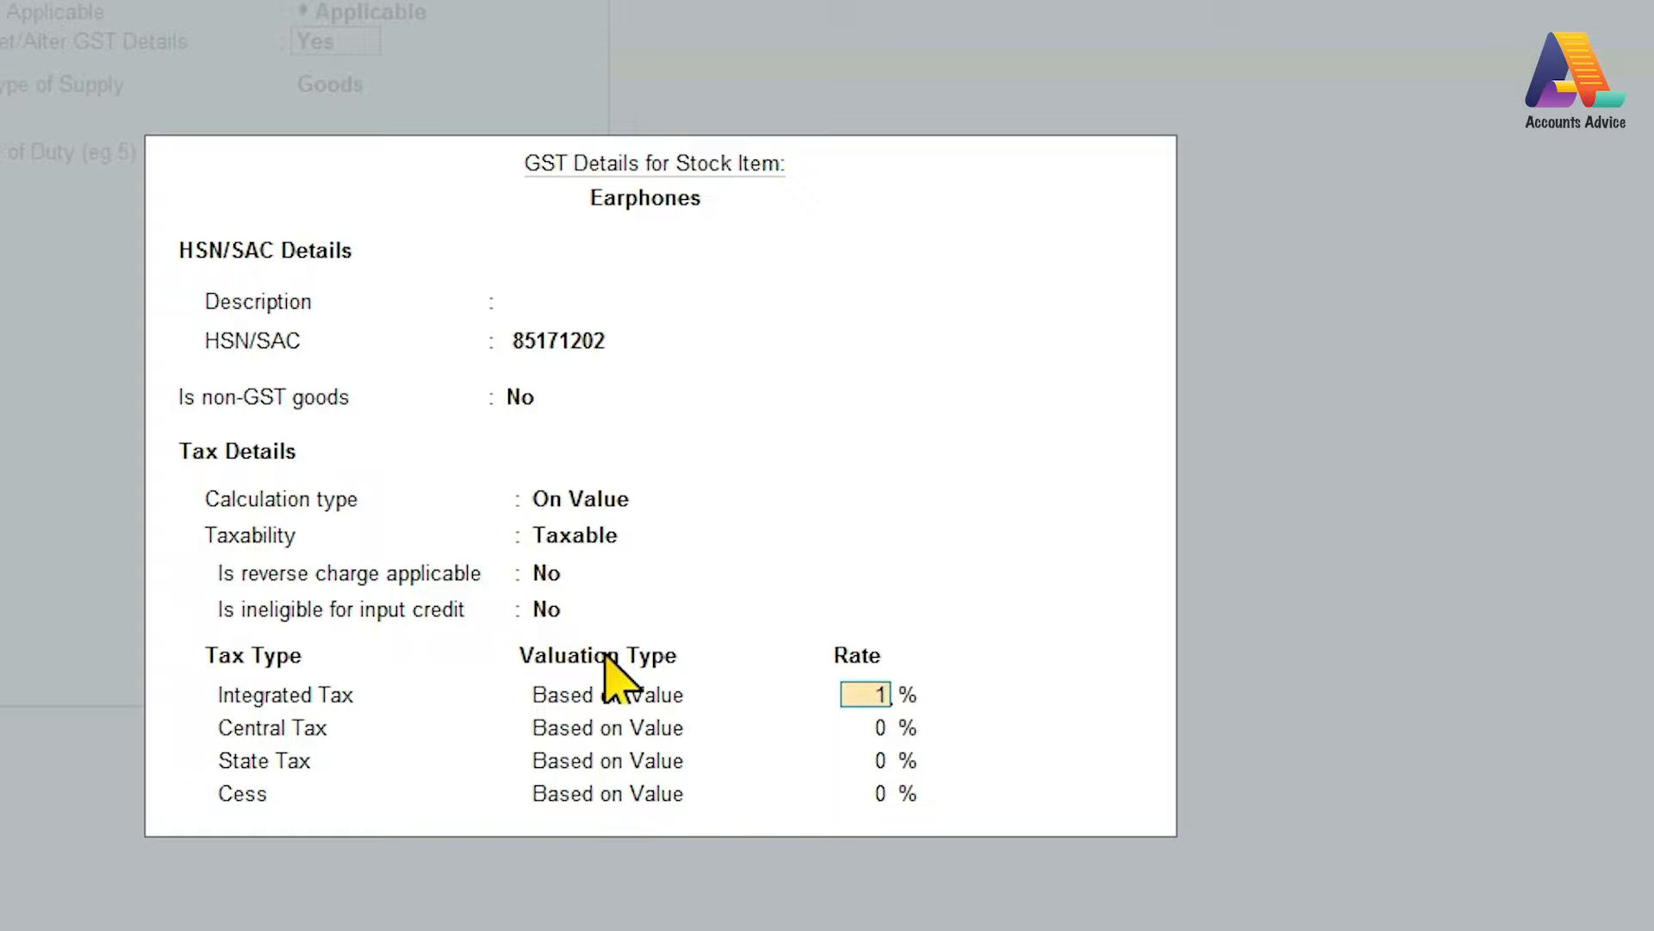
{"action": "key", "text": "Return"}
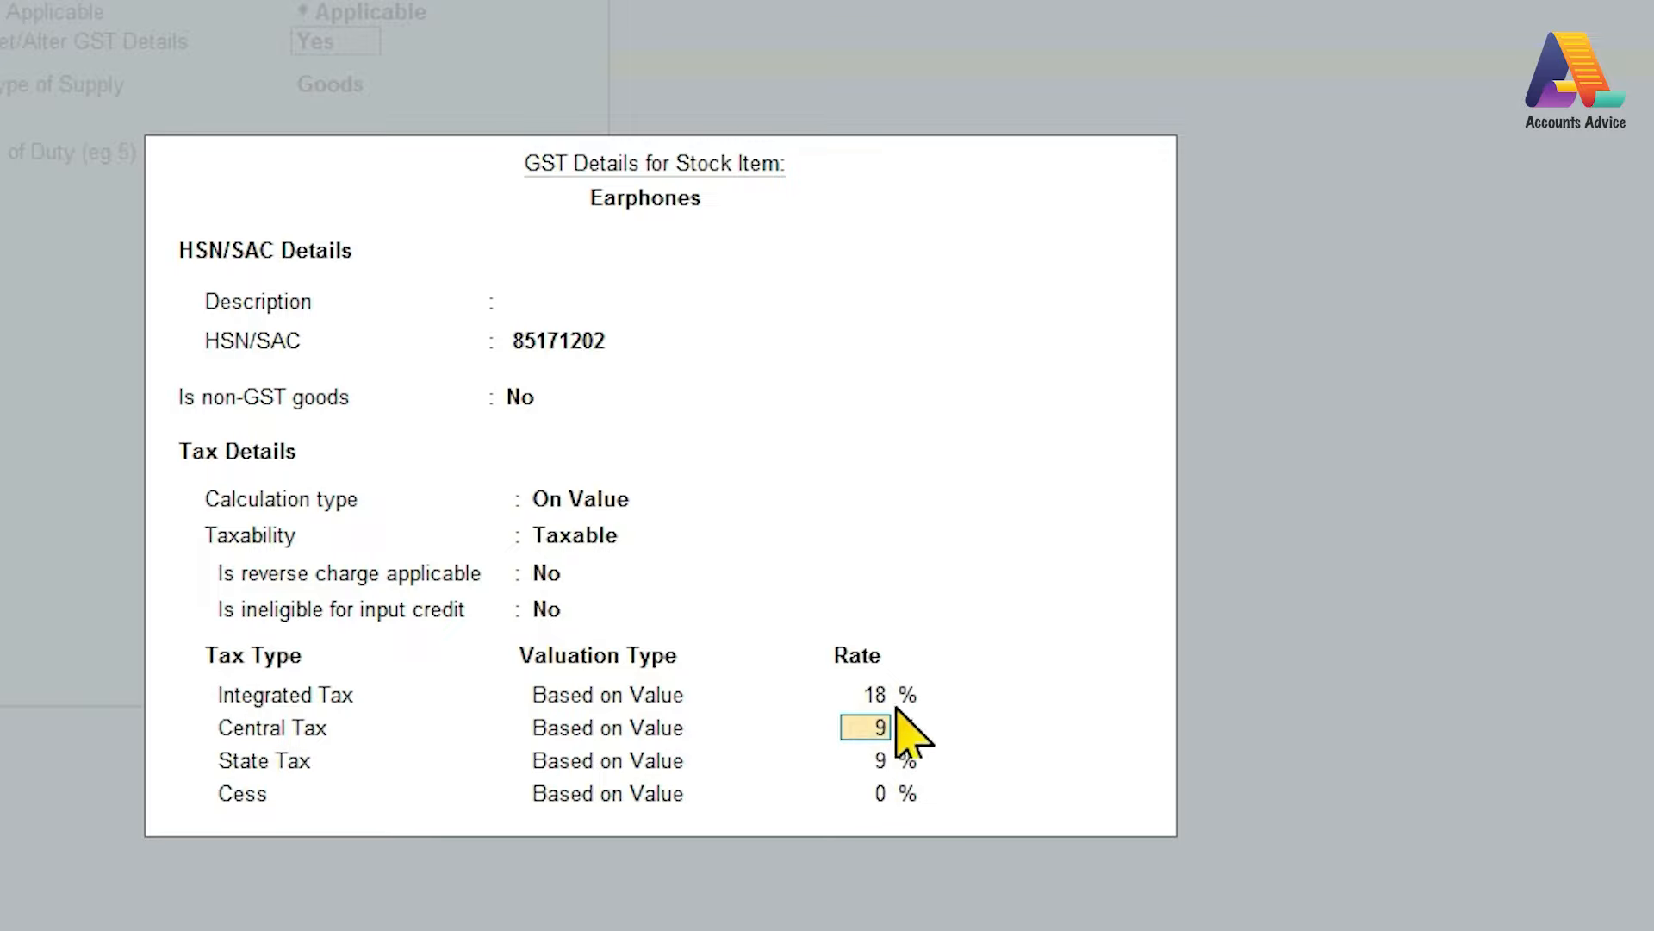
{"action": "key", "text": "ctrl+a"}
{"action": "key", "text": "Return"}
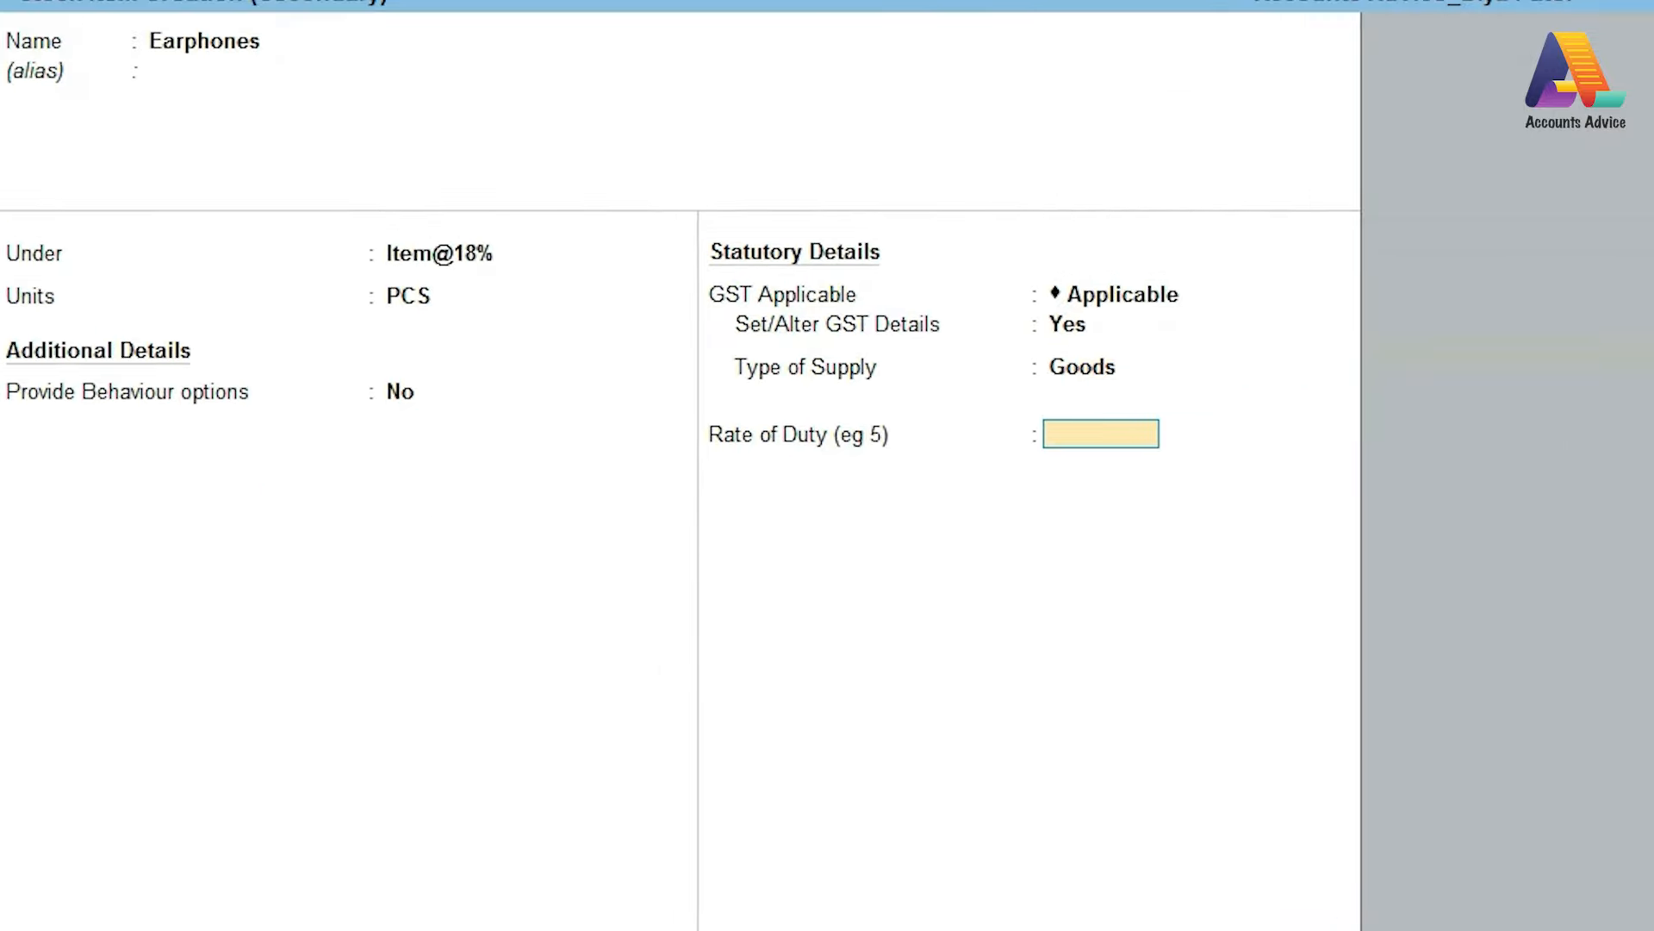
{"action": "key", "text": "ctrl+a"}
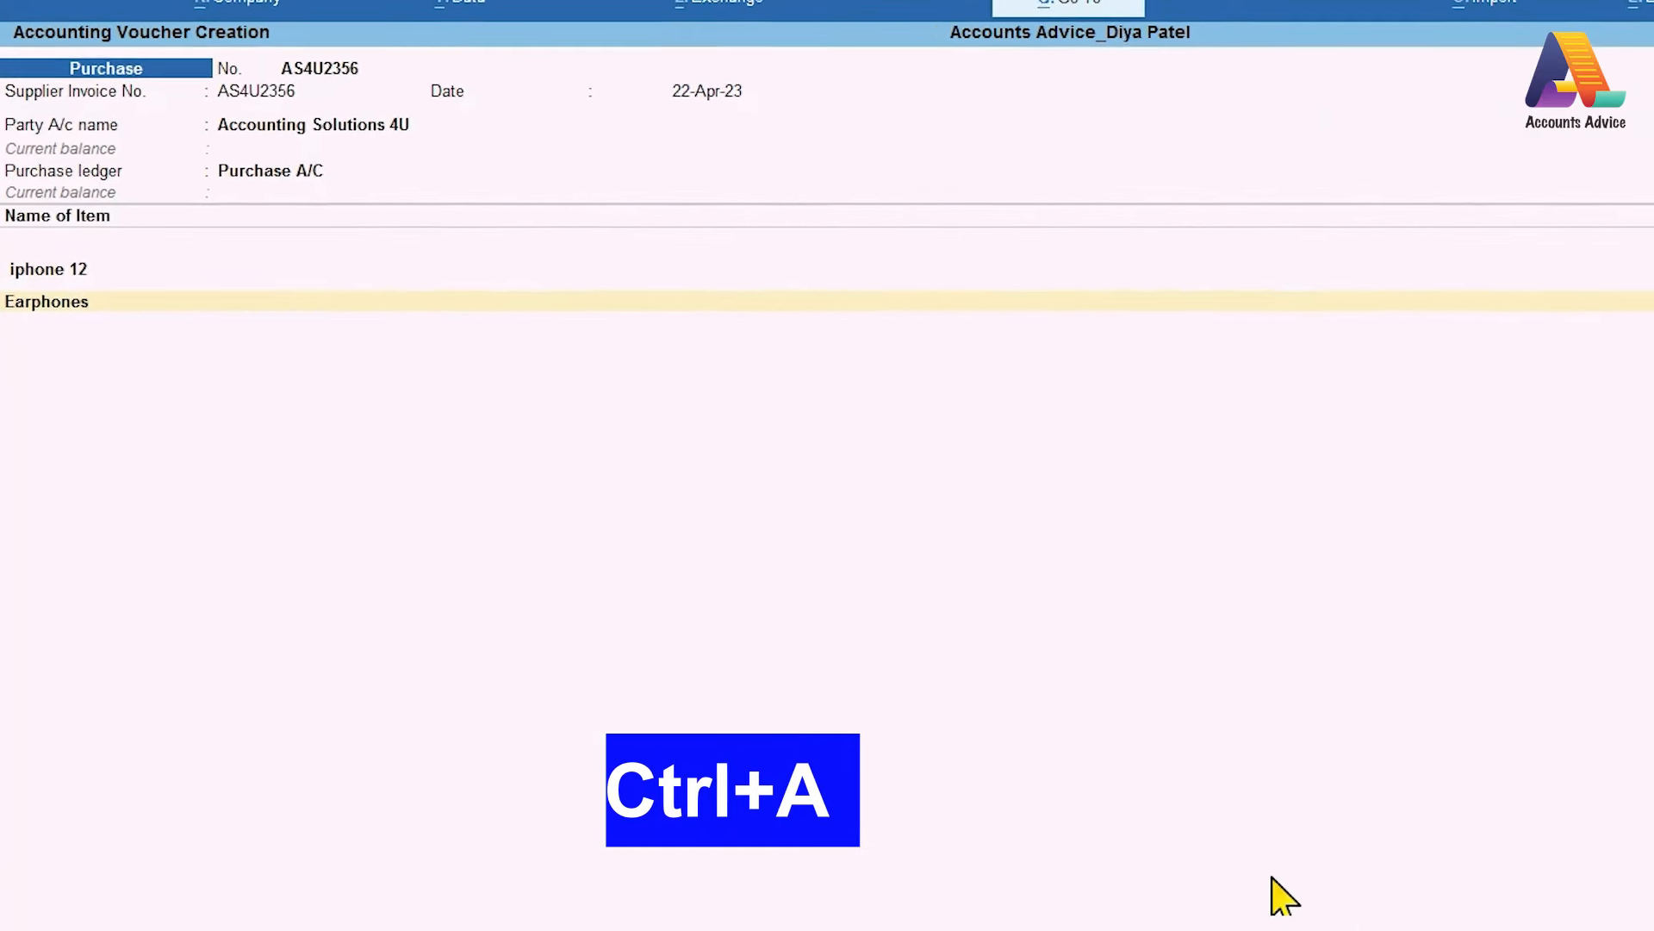
Look up the Earphones' rate and quantity in the Excel invoice and enter 1 PCS at 6,000 per PCS in the purchase voucher
{"action": "key", "text": "alt+Tab"}
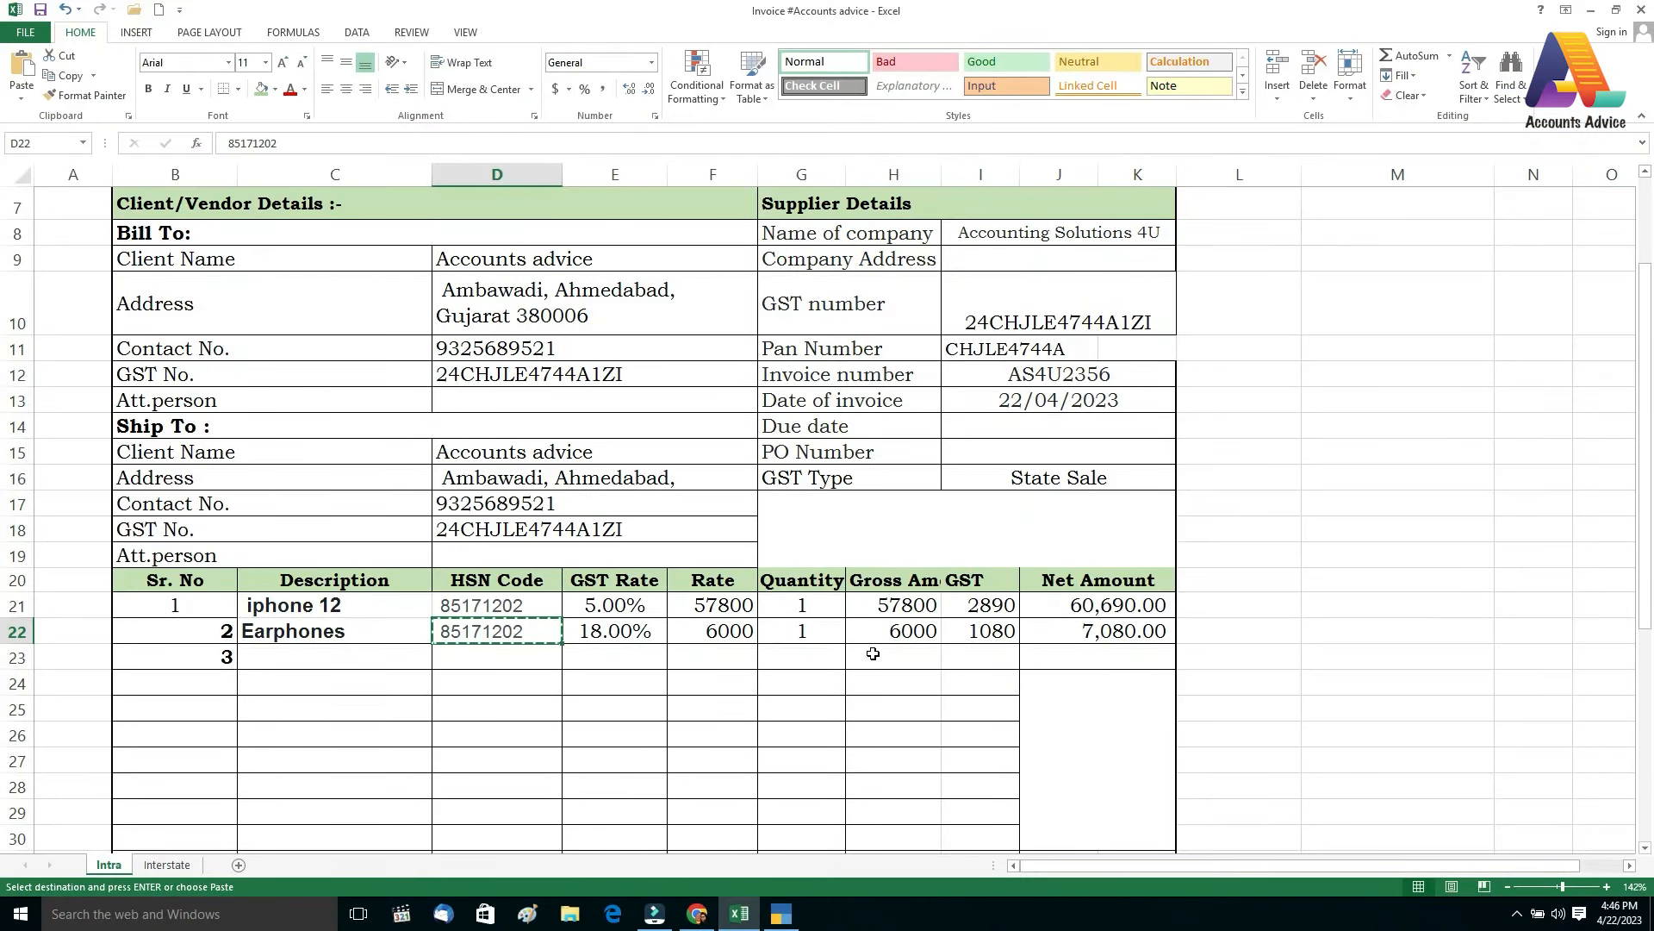
{"action": "key", "text": "Right"}
{"action": "key", "text": "Right"}
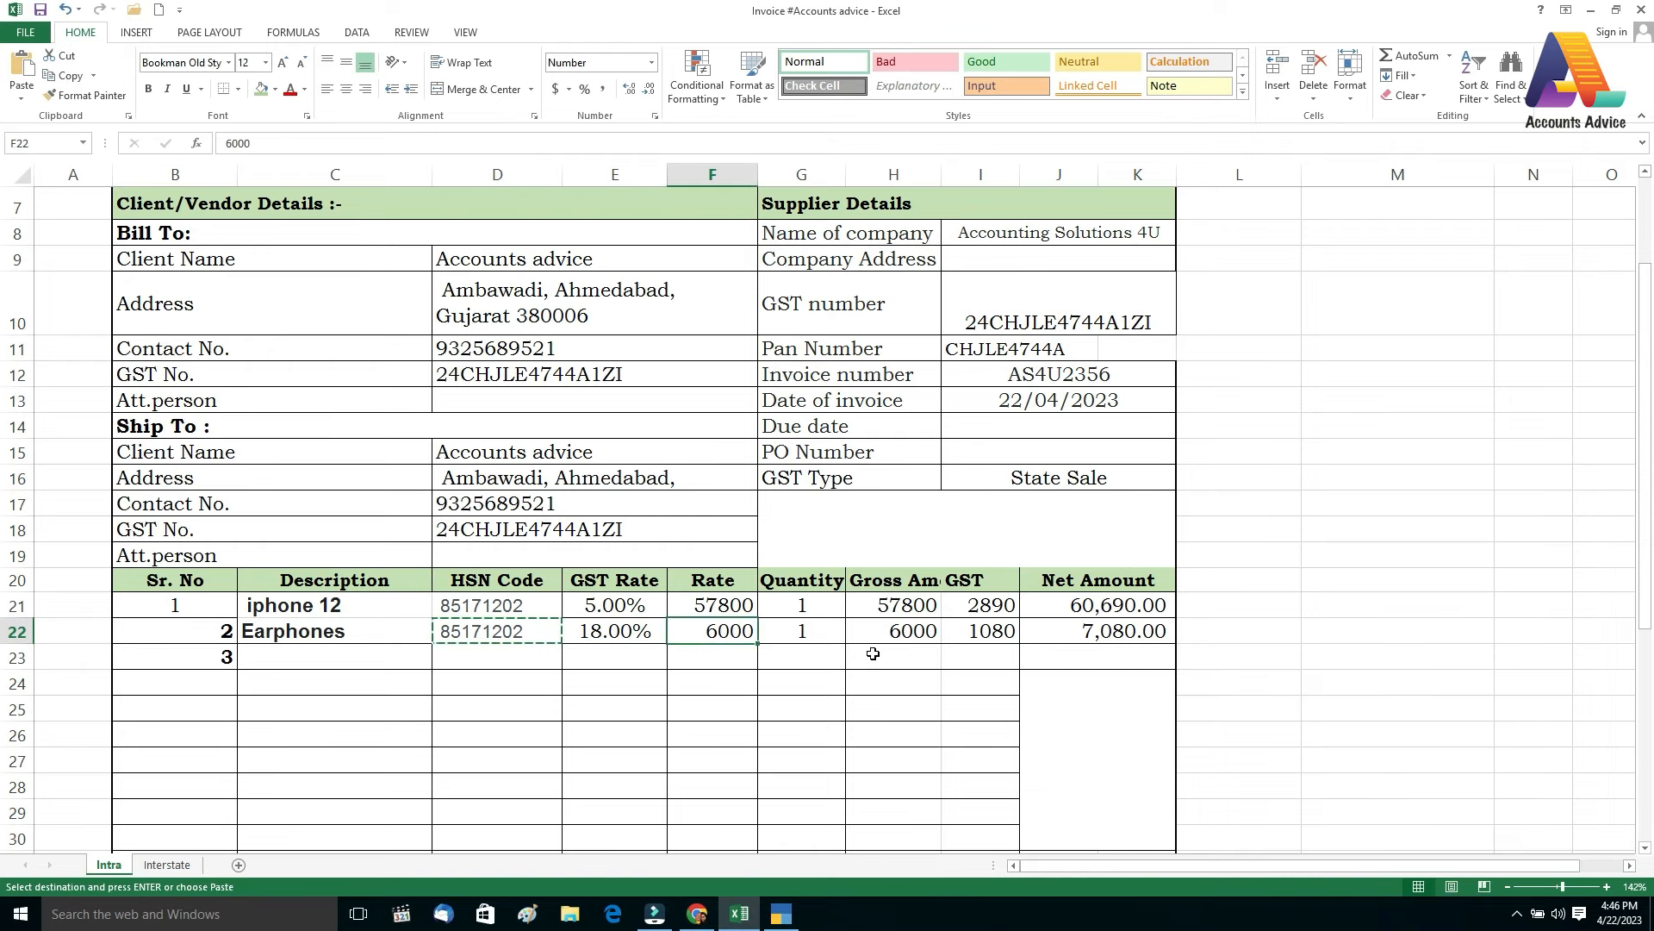
{"action": "key", "text": "alt+Tab"}
{"action": "key", "text": "alt+Tab"}
{"action": "key", "text": "Right"}
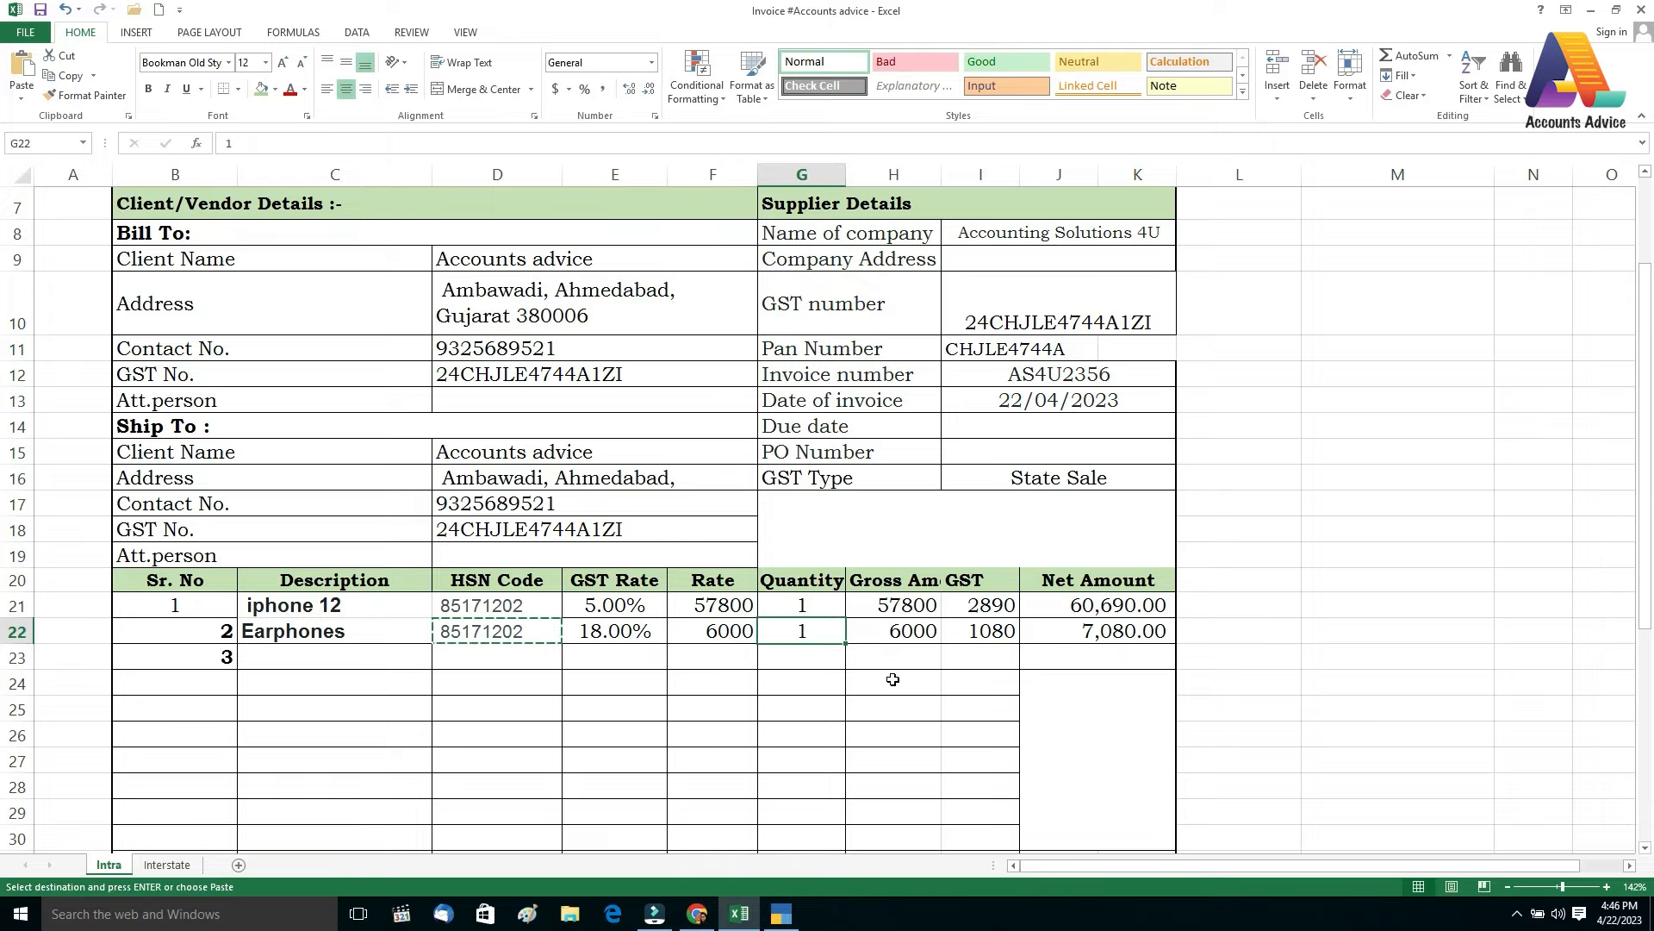
{"action": "key", "text": "alt+Tab"}
{"action": "type", "text": "1"}
{"action": "key", "text": "Return"}
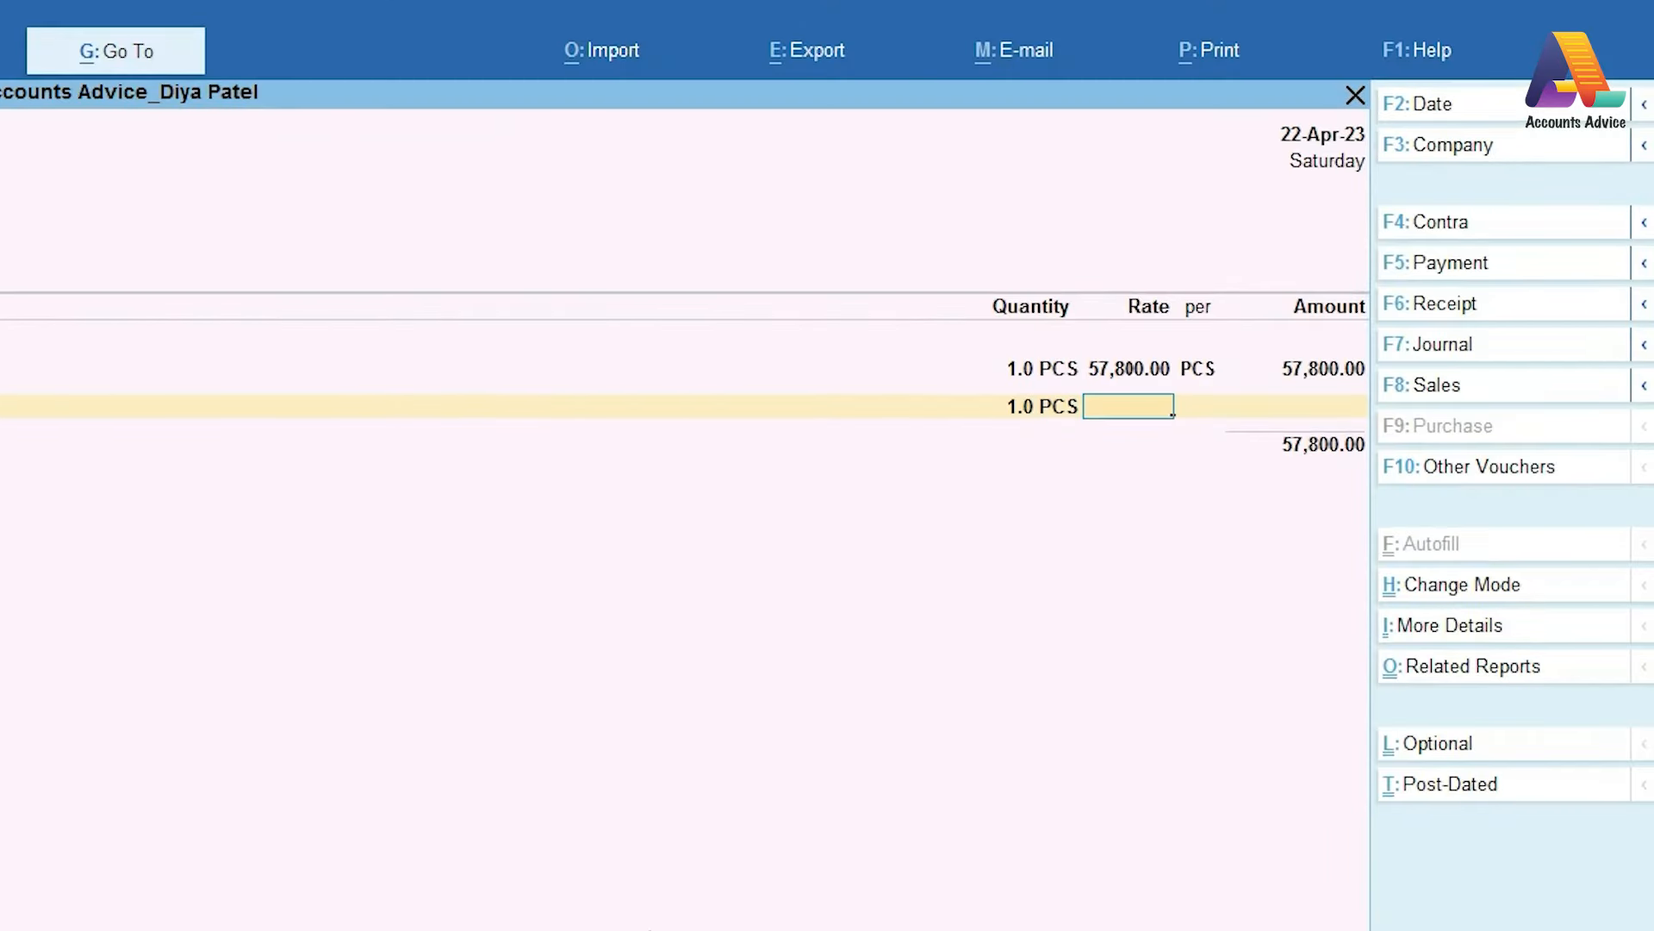
{"action": "key", "text": "Return"}
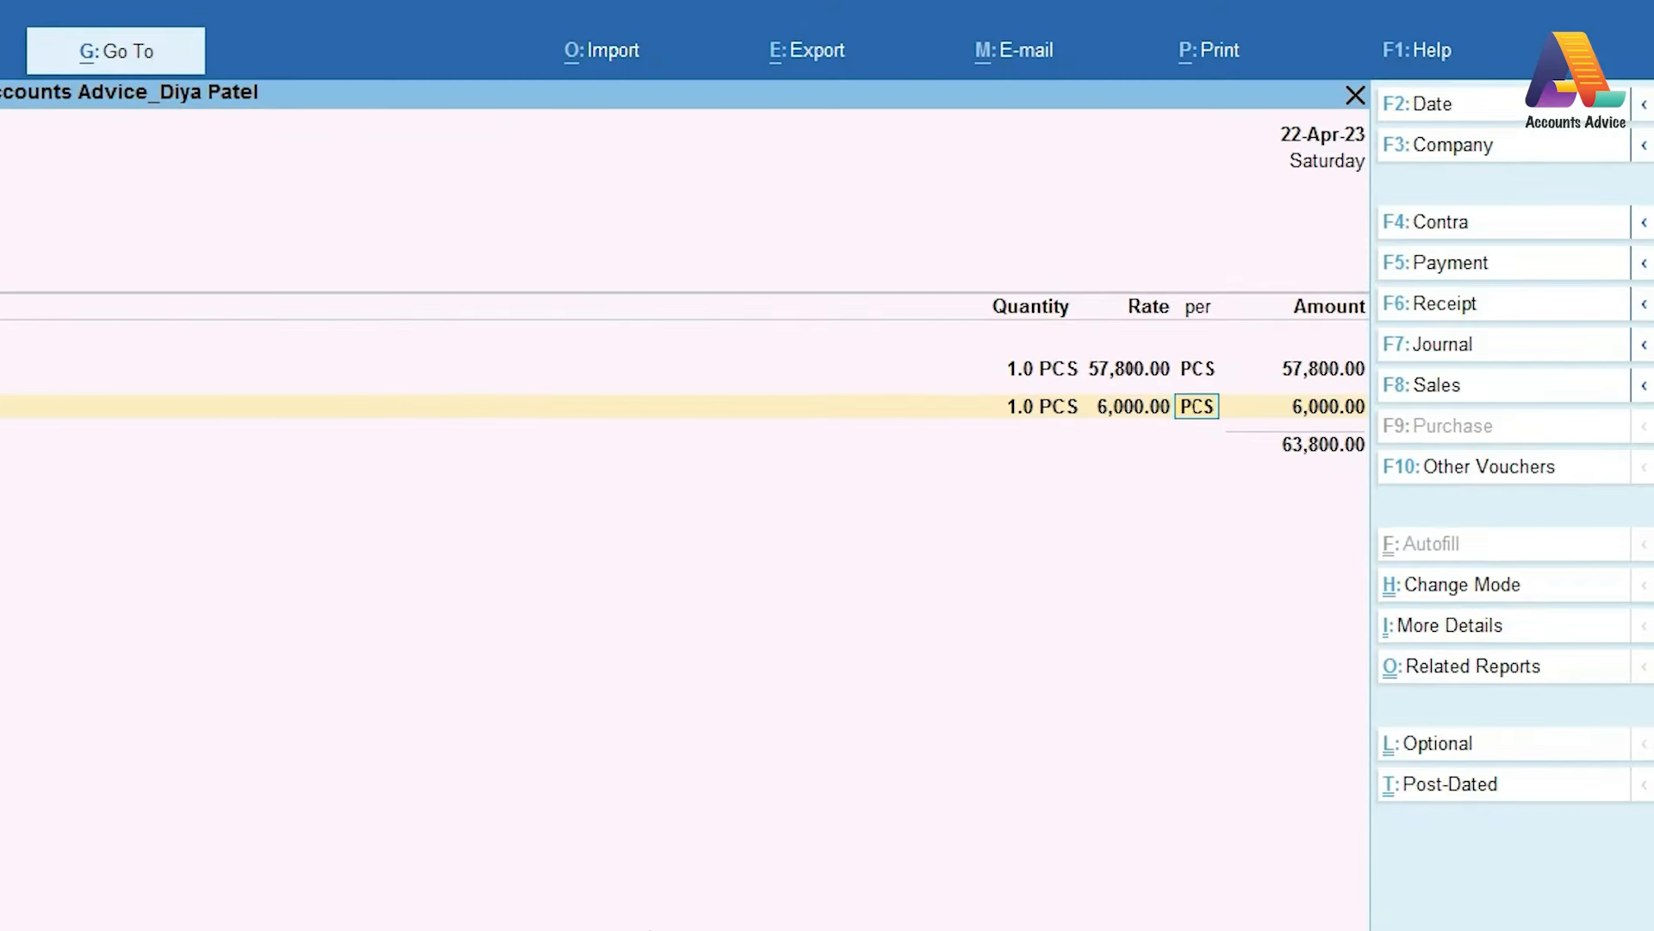
{"action": "key", "text": "Return"}
{"action": "key", "text": "Return"}
{"action": "key", "text": "BackSpace"}
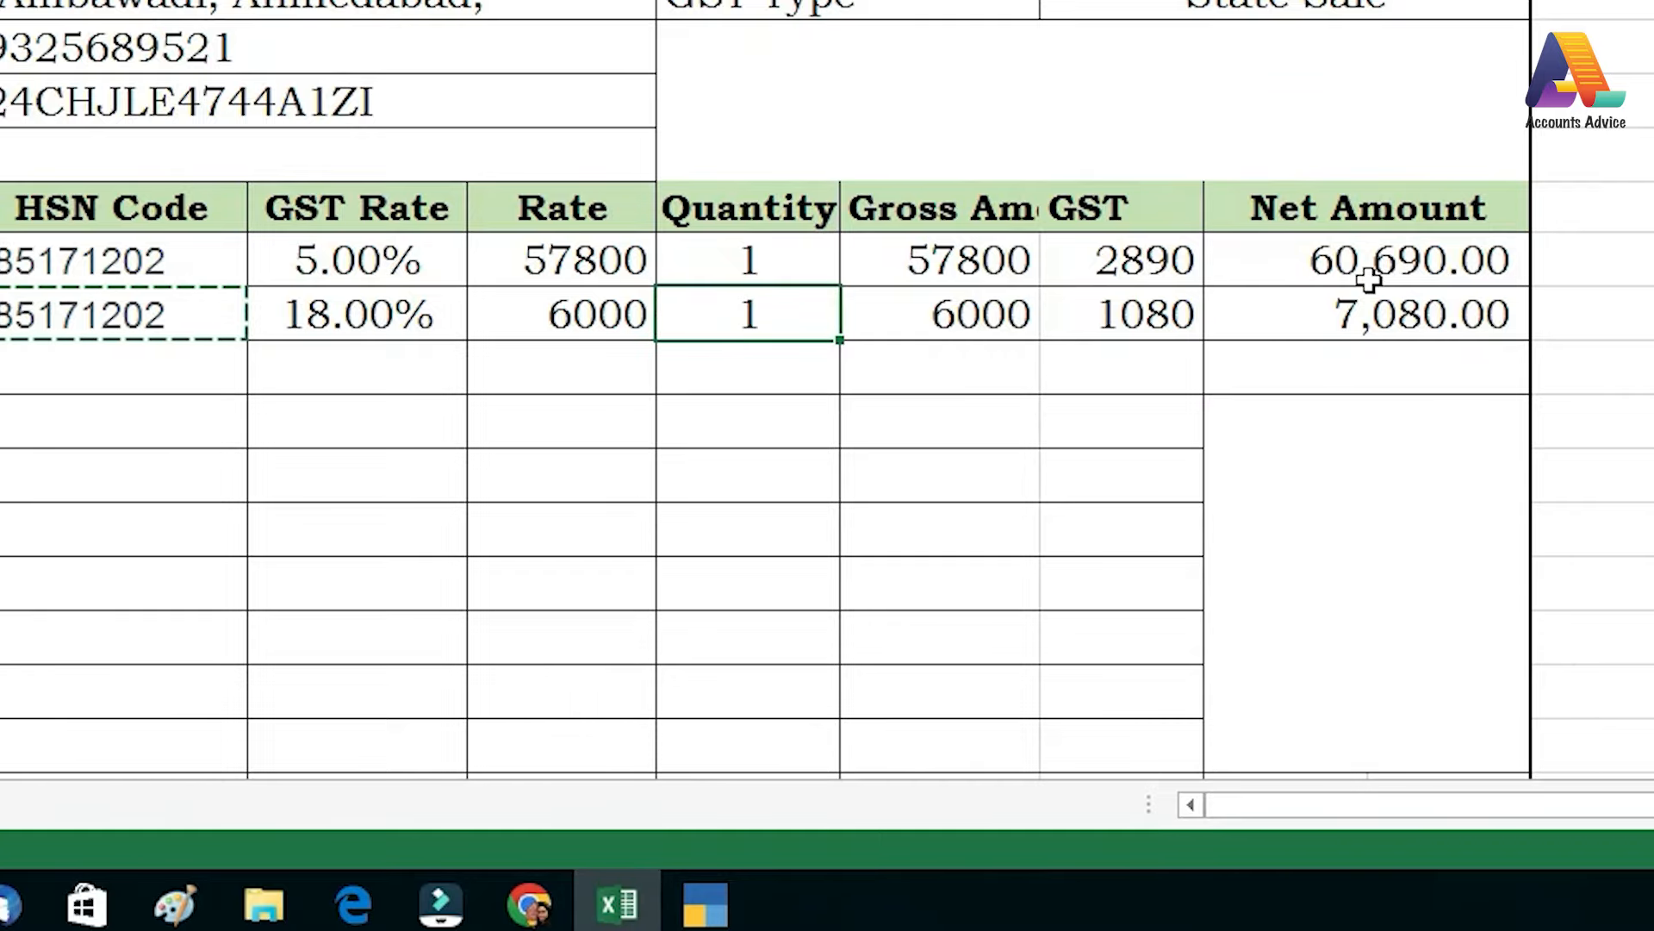
Check the gross amount total in the Excel invoice and return to the TallyPrime purchase voucher
{"action": "scroll", "coordinate": [1370, 276], "scroll_direction": "down", "scroll_amount": 5}
{"action": "left_click", "coordinate": [1022, 436]}
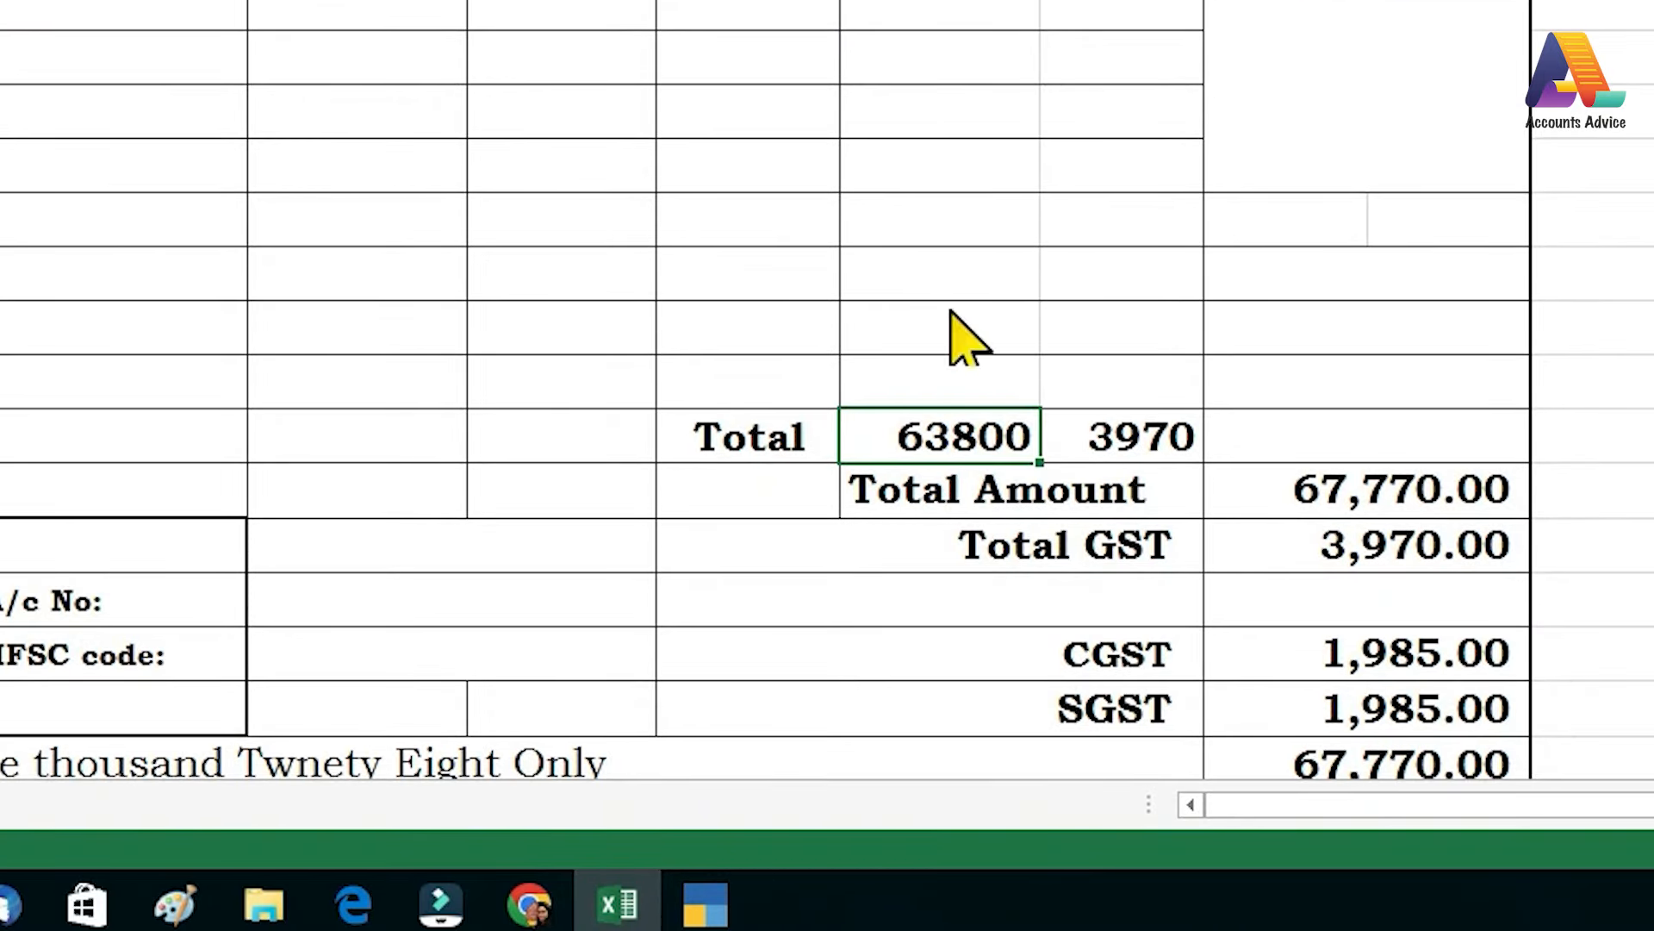
{"action": "key", "text": "alt+Tab"}
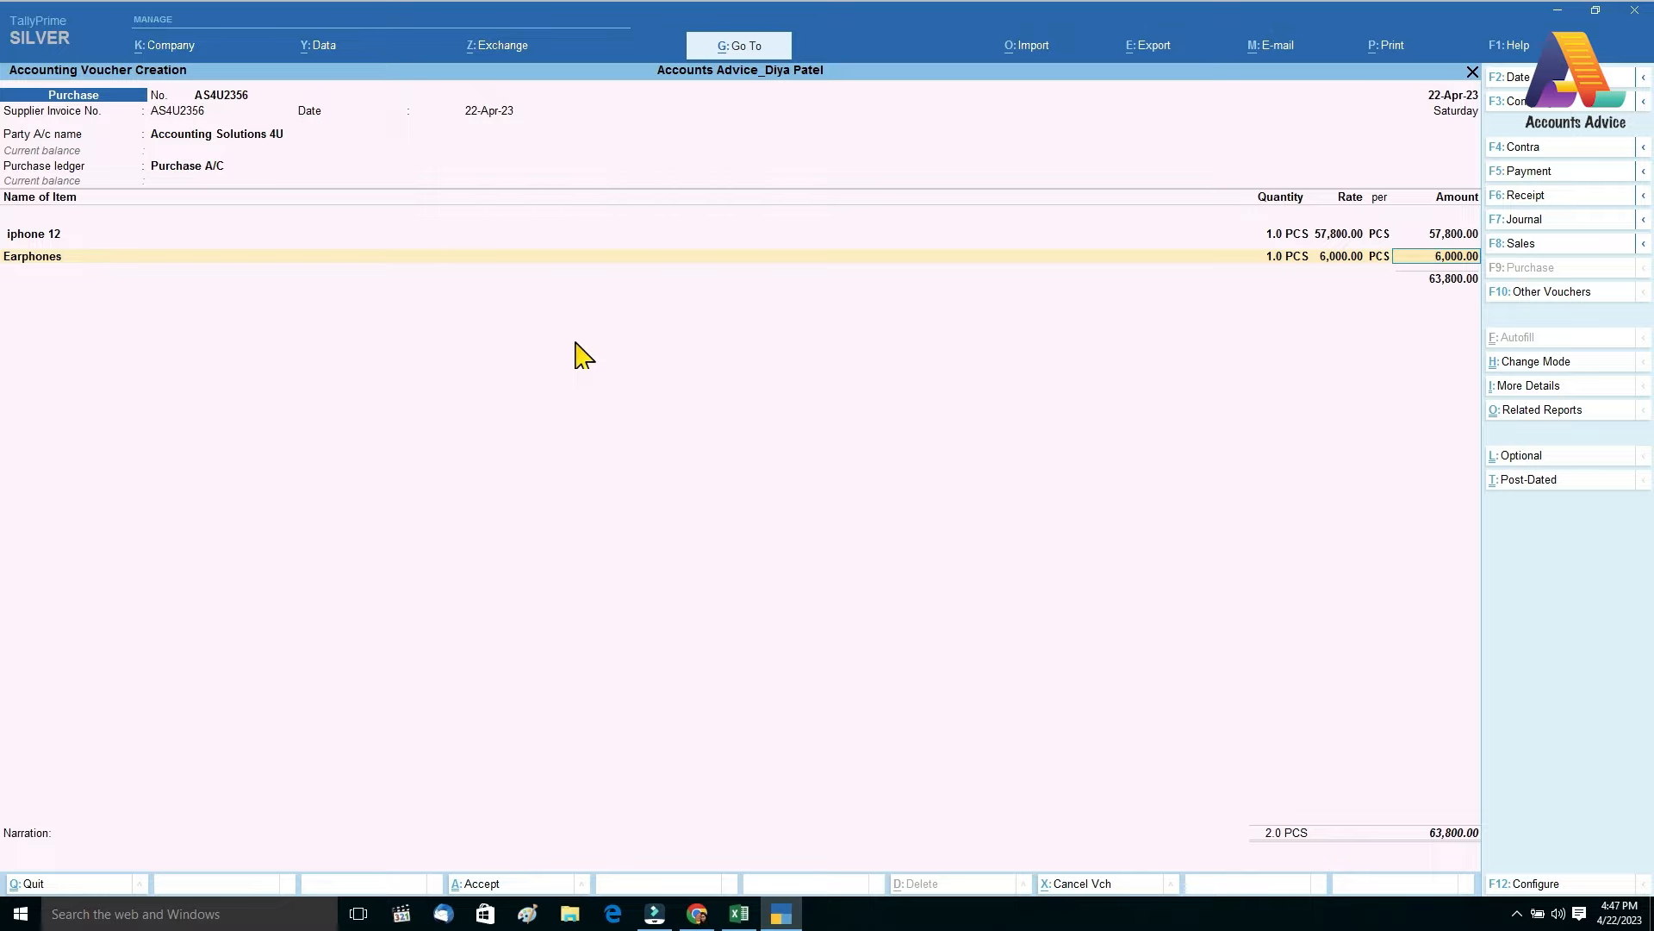
Accept the Earphones' amount and end the item list to reach the voucher's additional ledger line
{"action": "key", "text": "Return"}
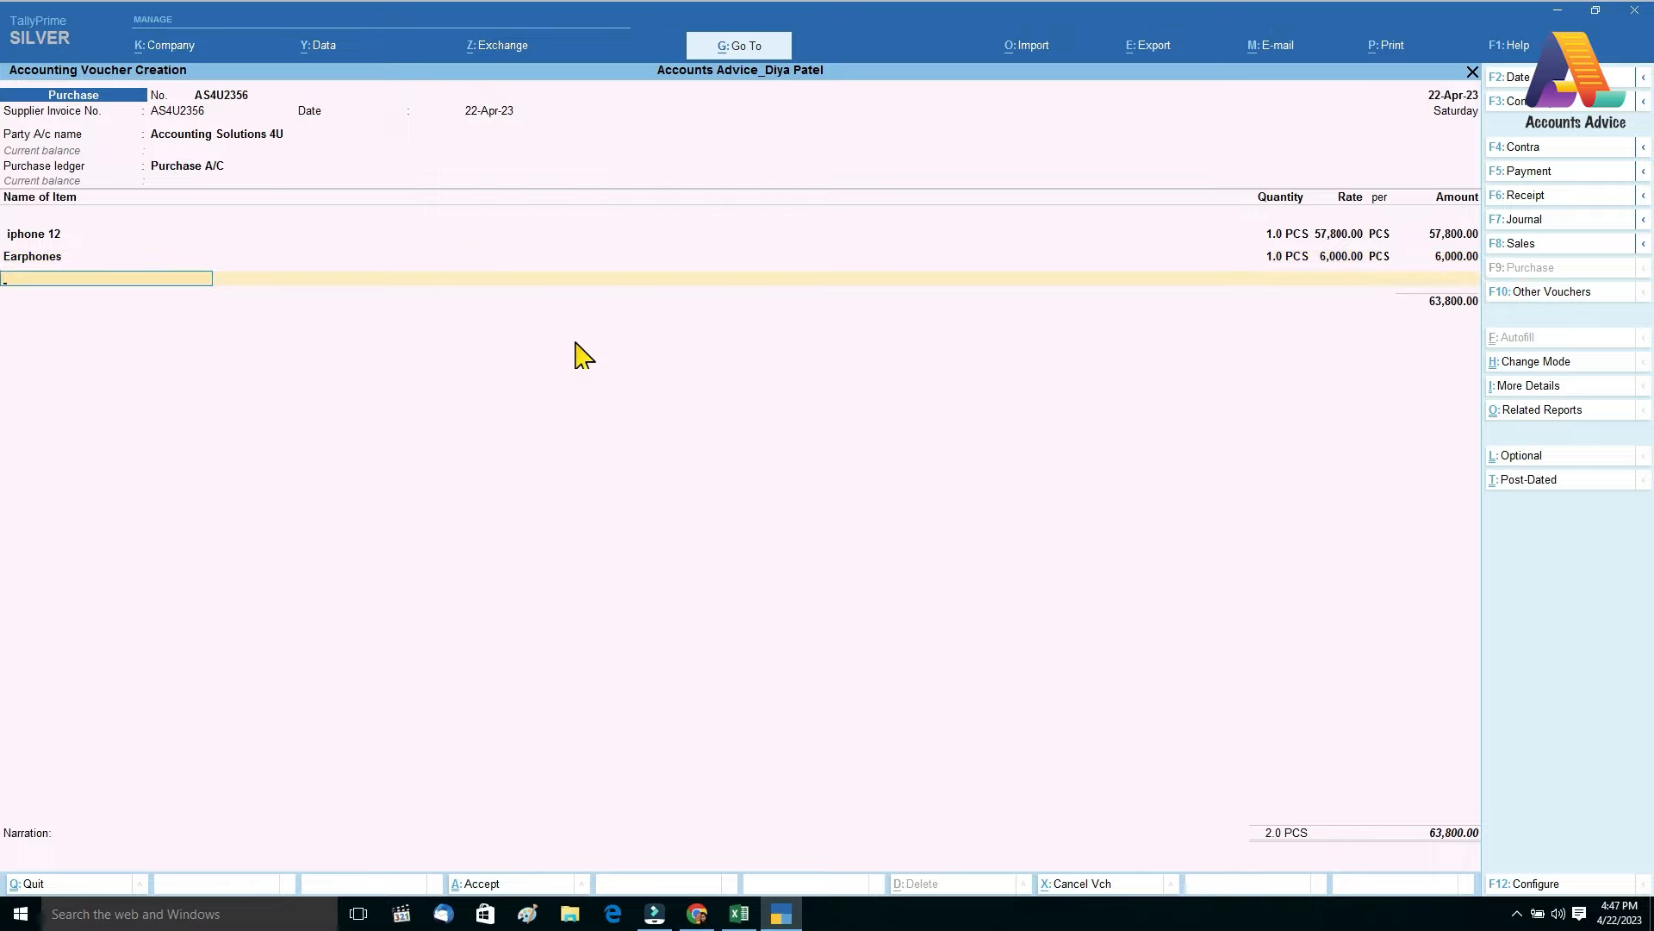
{"action": "key", "text": "Return"}
{"action": "key", "text": "Return"}
{"action": "key", "text": "BackSpace"}
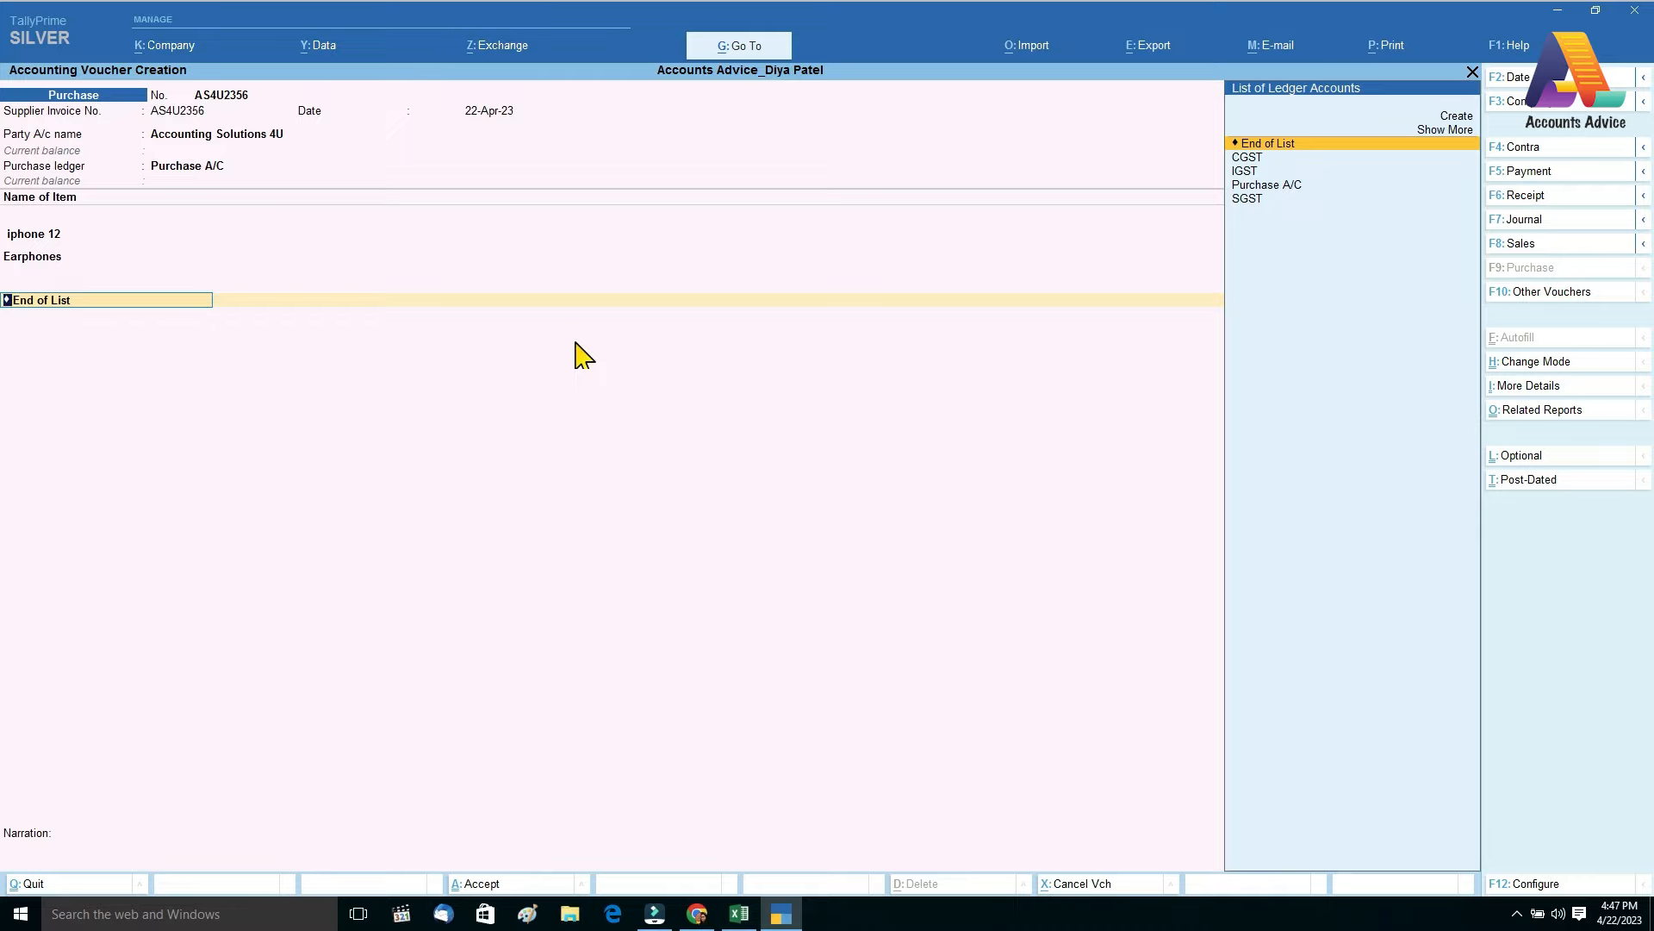
Review the Excel invoice's GST type and its CGST and SGST amounts to determine which tax ledgers the voucher needs
{"action": "key", "text": "alt+Tab"}
{"action": "key", "text": "alt+Tab"}
{"action": "key", "text": "alt+Tab"}
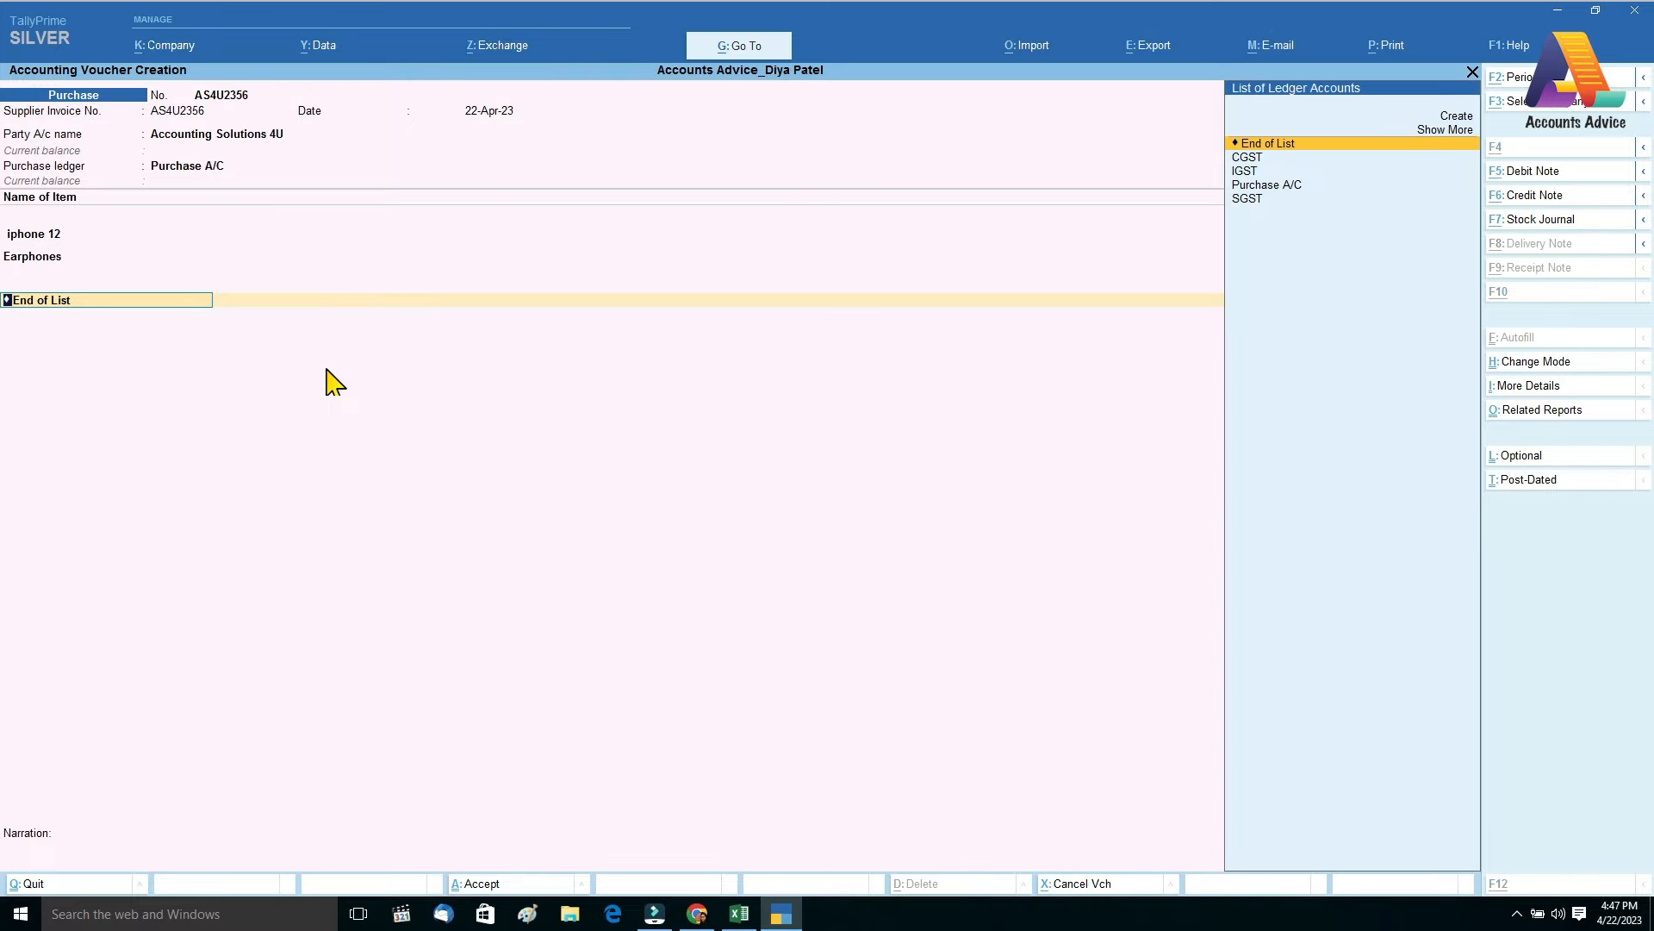
{"action": "scroll", "coordinate": [914, 527], "scroll_direction": "down", "scroll_amount": 3}
{"action": "scroll", "coordinate": [914, 528], "scroll_direction": "up", "scroll_amount": 4}
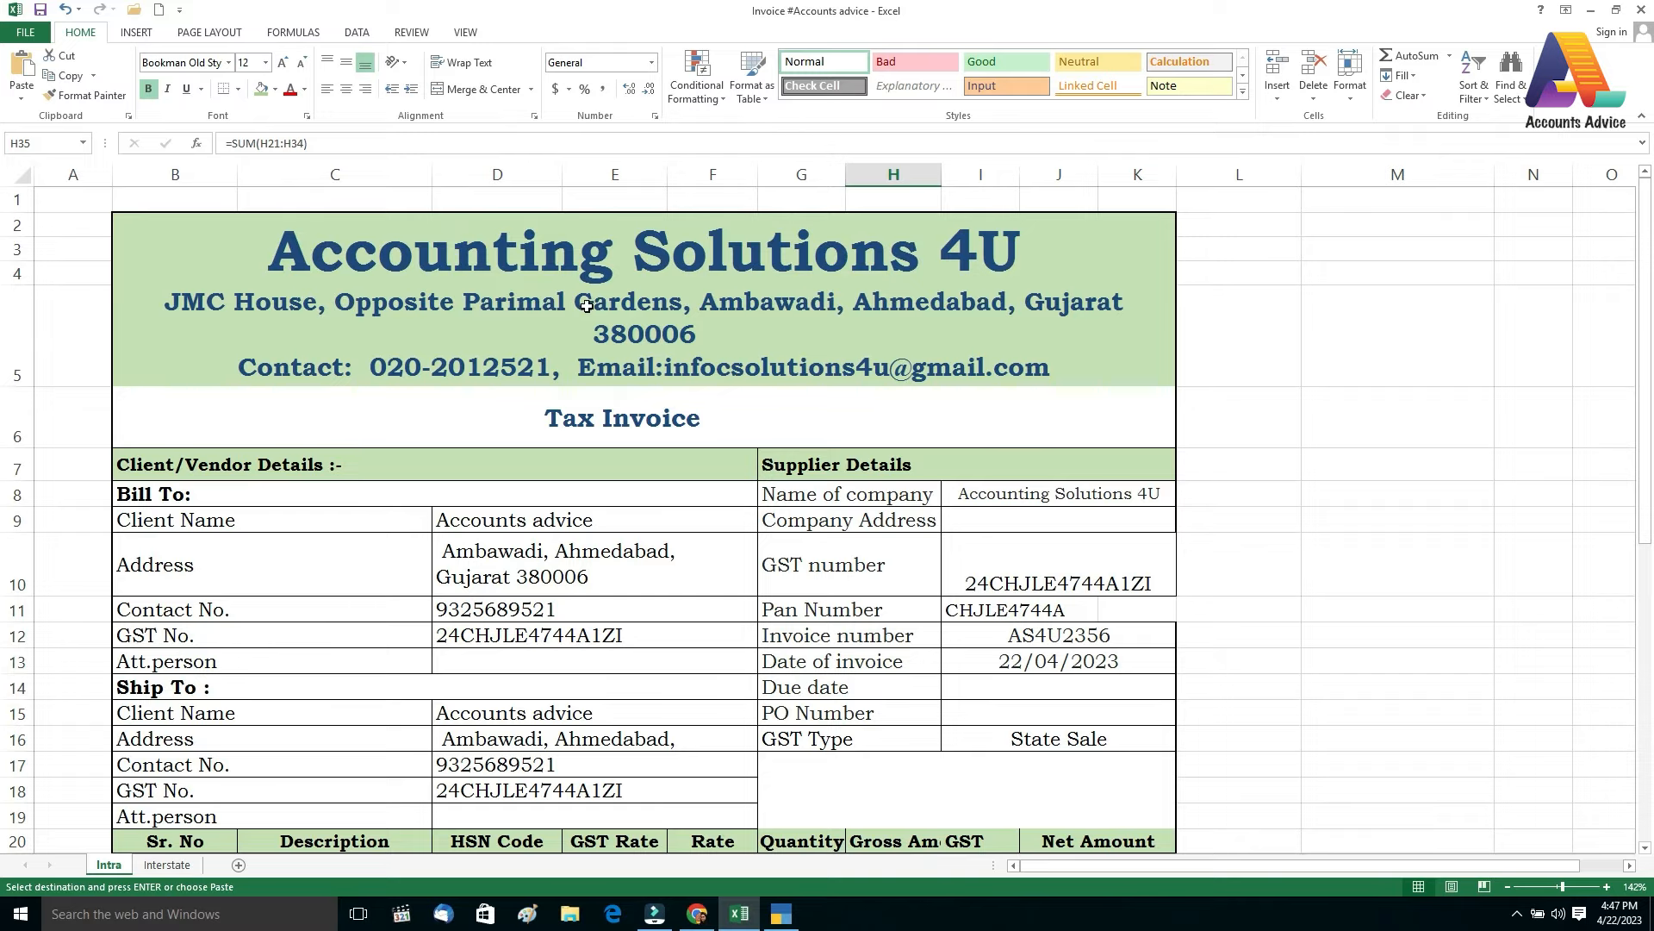
{"action": "scroll", "coordinate": [689, 585], "scroll_direction": "down", "scroll_amount": 5}
{"action": "scroll", "coordinate": [702, 595], "scroll_direction": "down", "scroll_amount": 4}
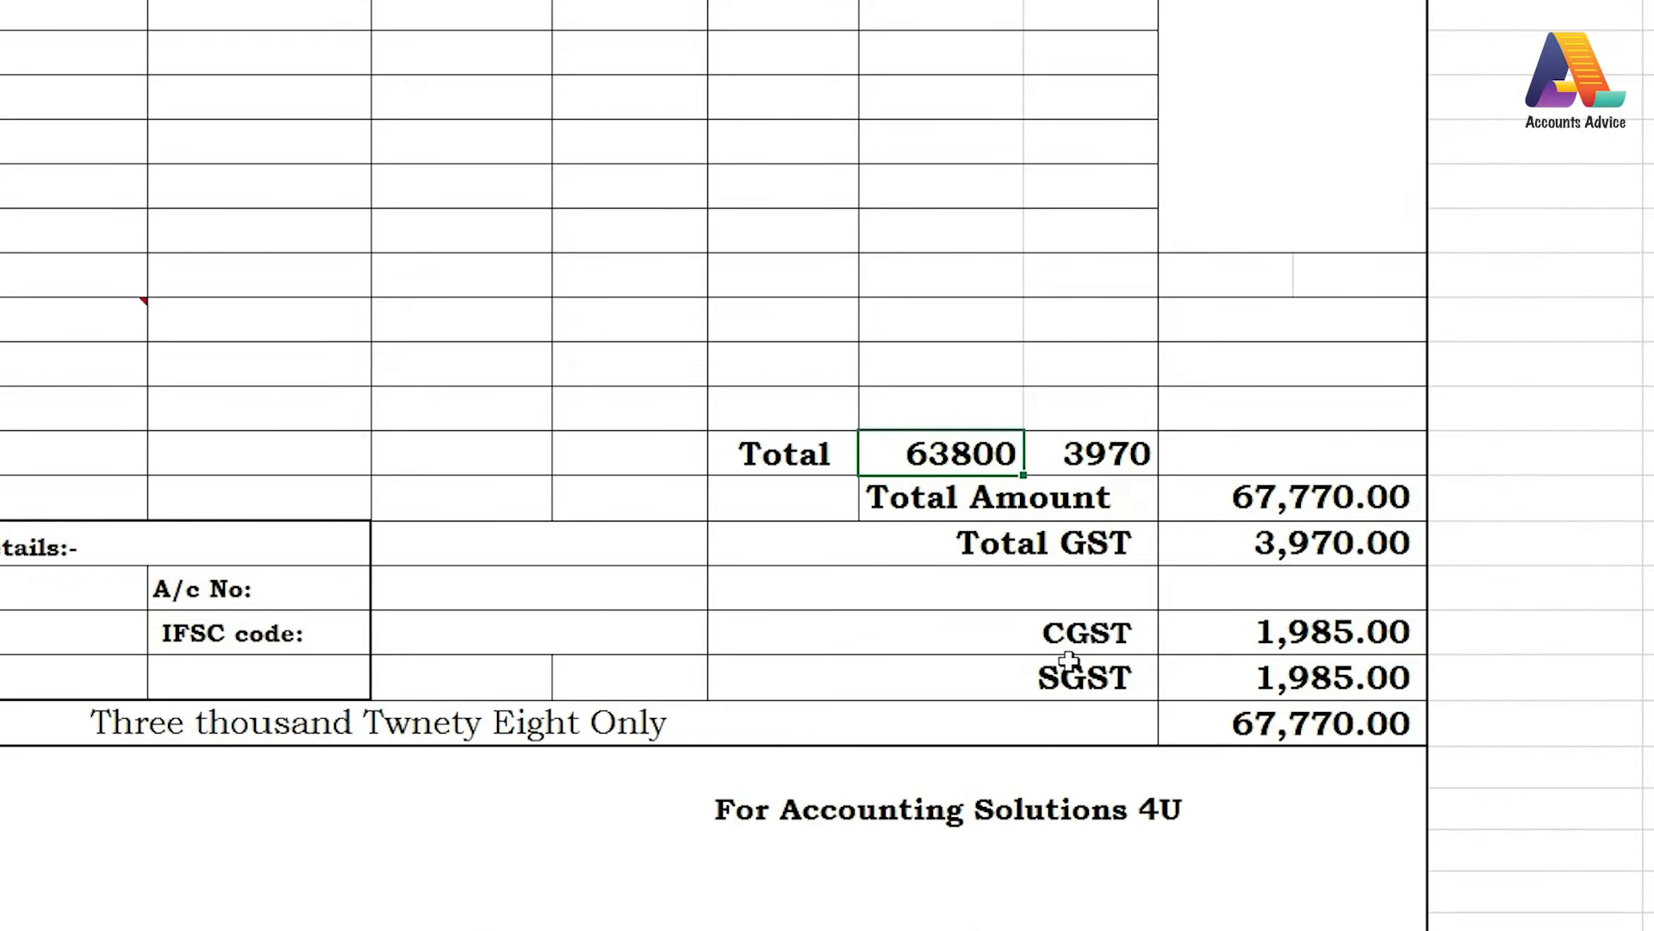
{"action": "scroll", "coordinate": [1113, 685], "scroll_direction": "up", "scroll_amount": 2}
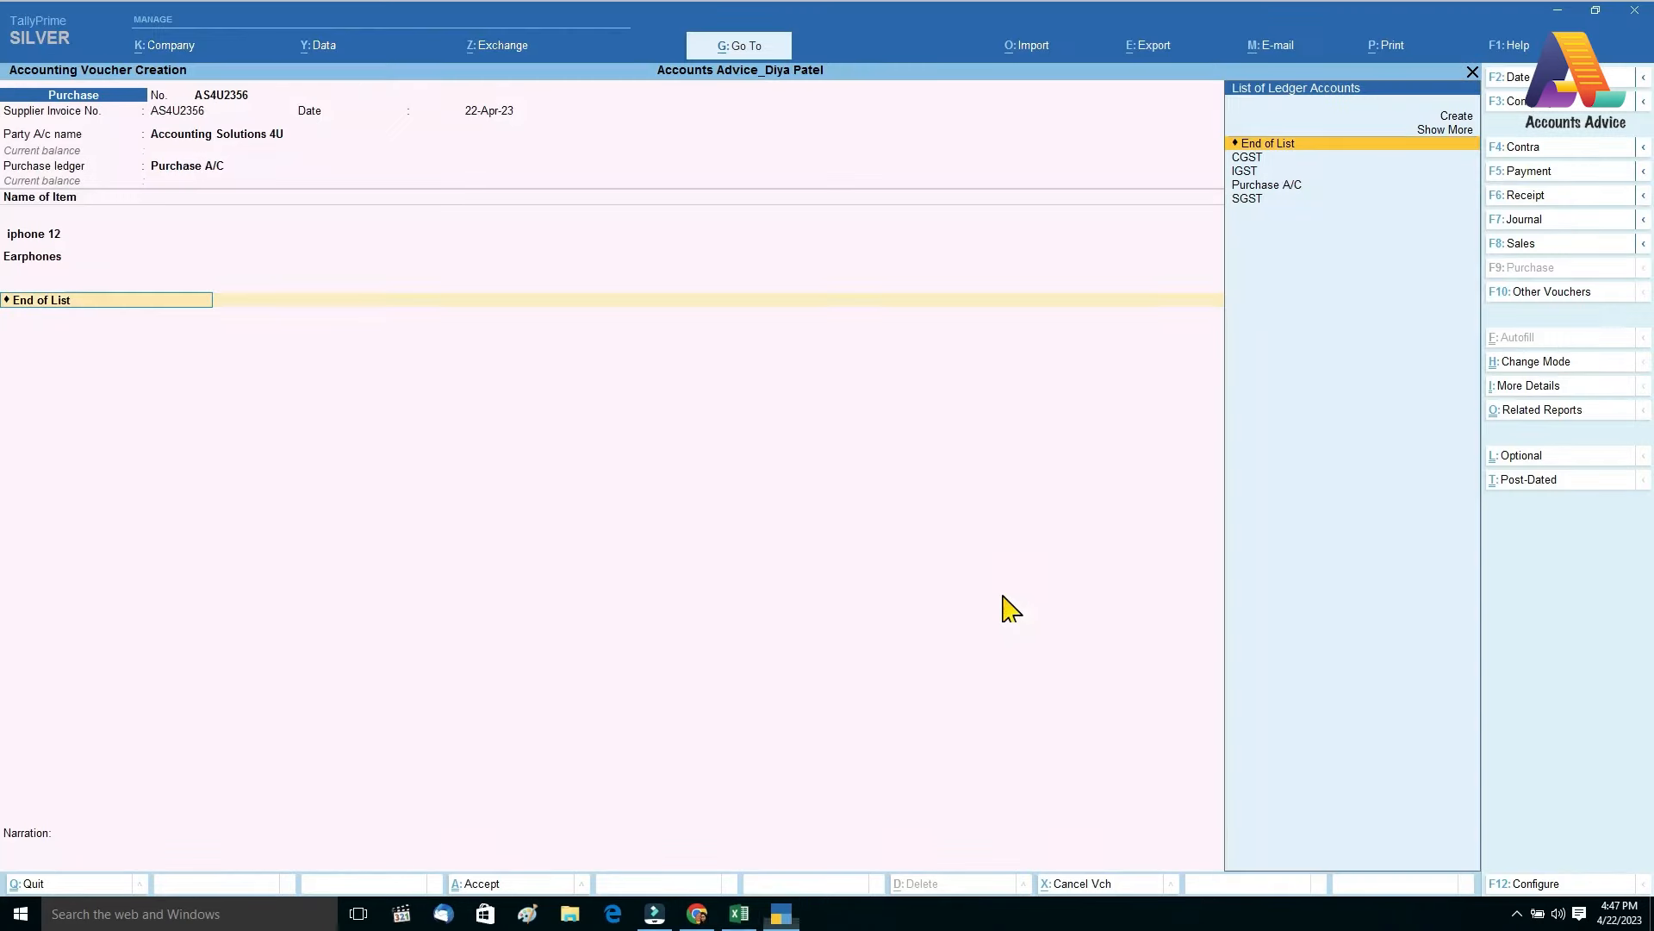
Add the CGST ledger below the voucher's items and leave its description blank
{"action": "key", "text": "Down"}
{"action": "key", "text": "Return"}
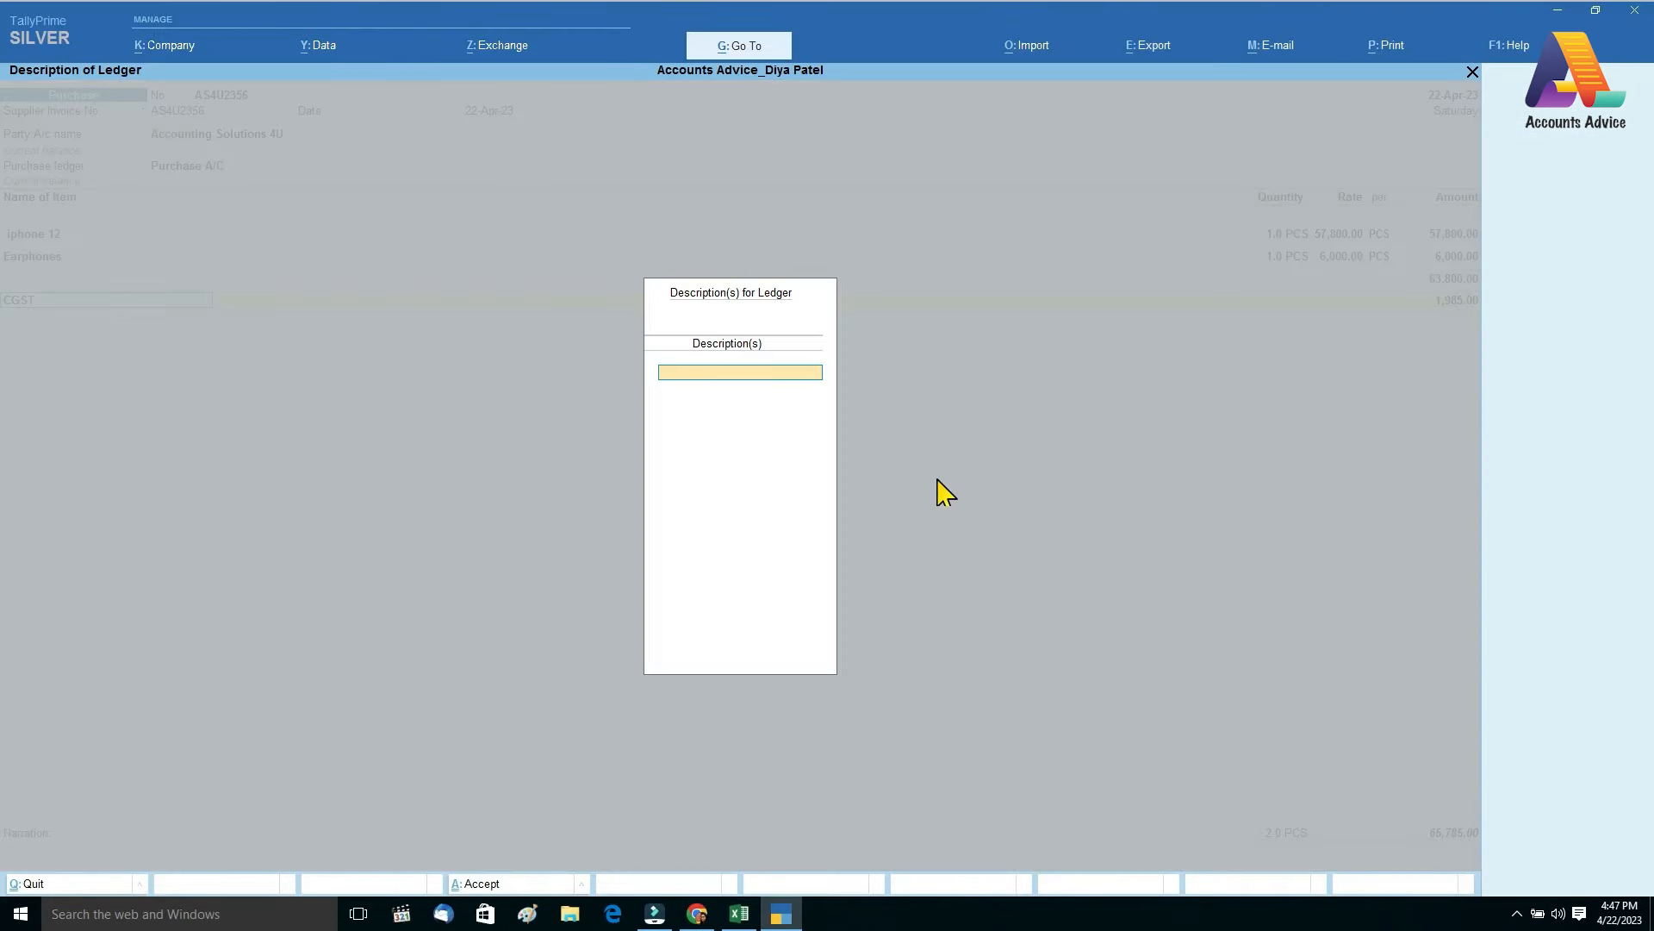
{"action": "key", "text": "Escape"}
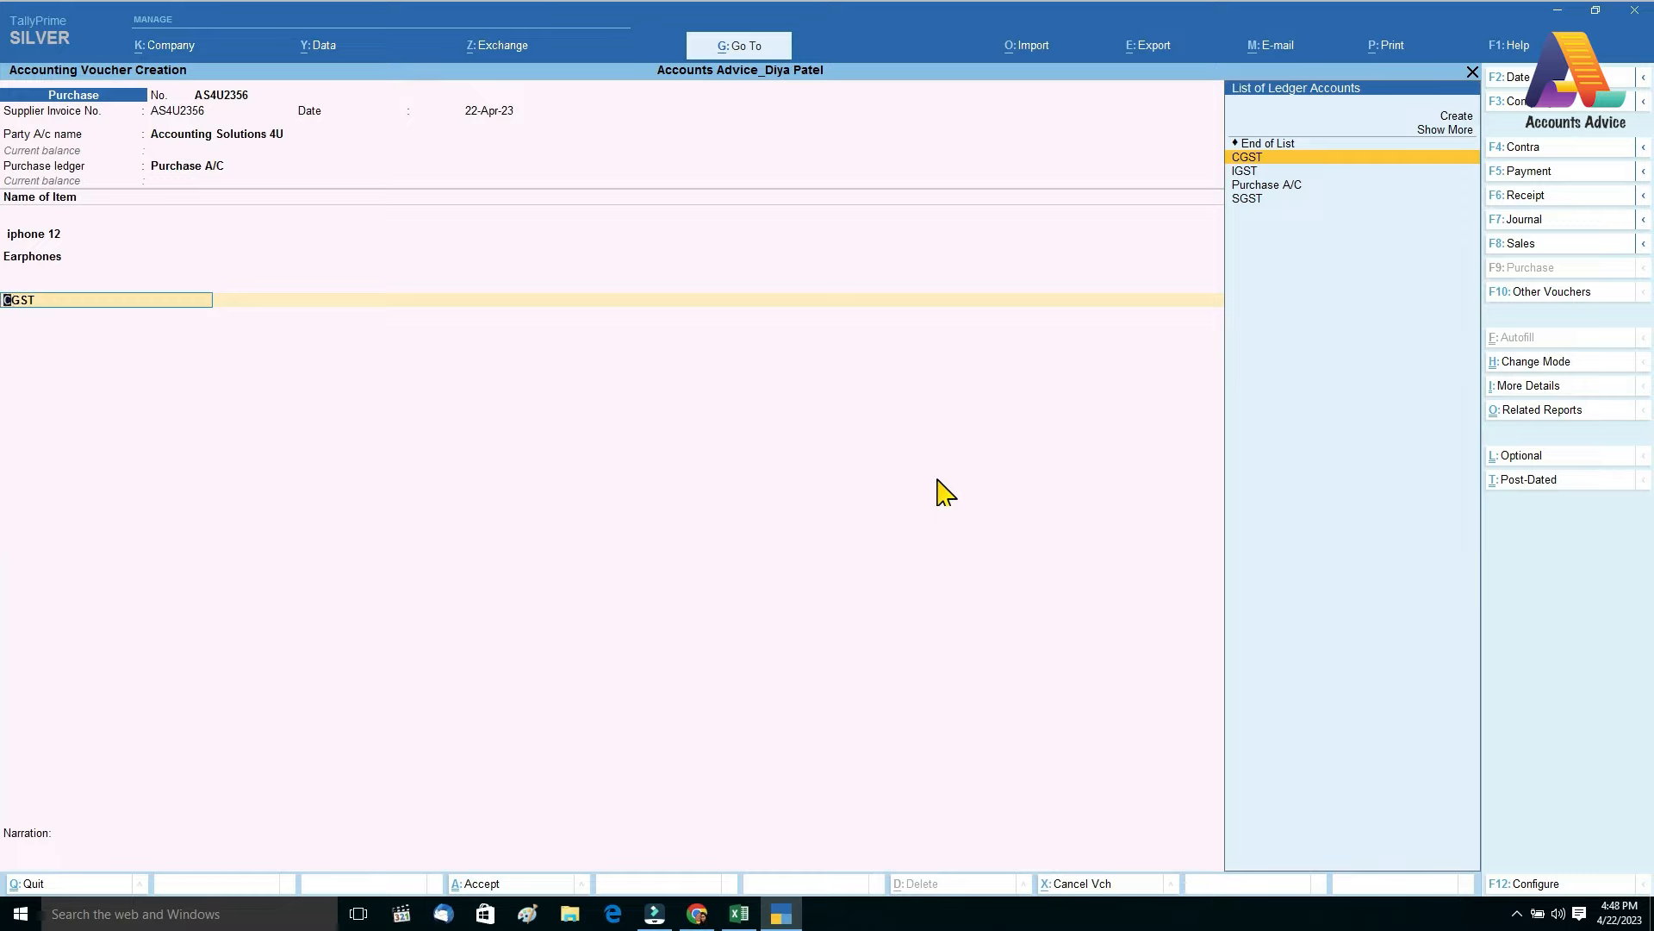
Open the CGST ledger's definition from the voucher and examine its name and parent group
{"action": "key", "text": "ctrl+Return"}
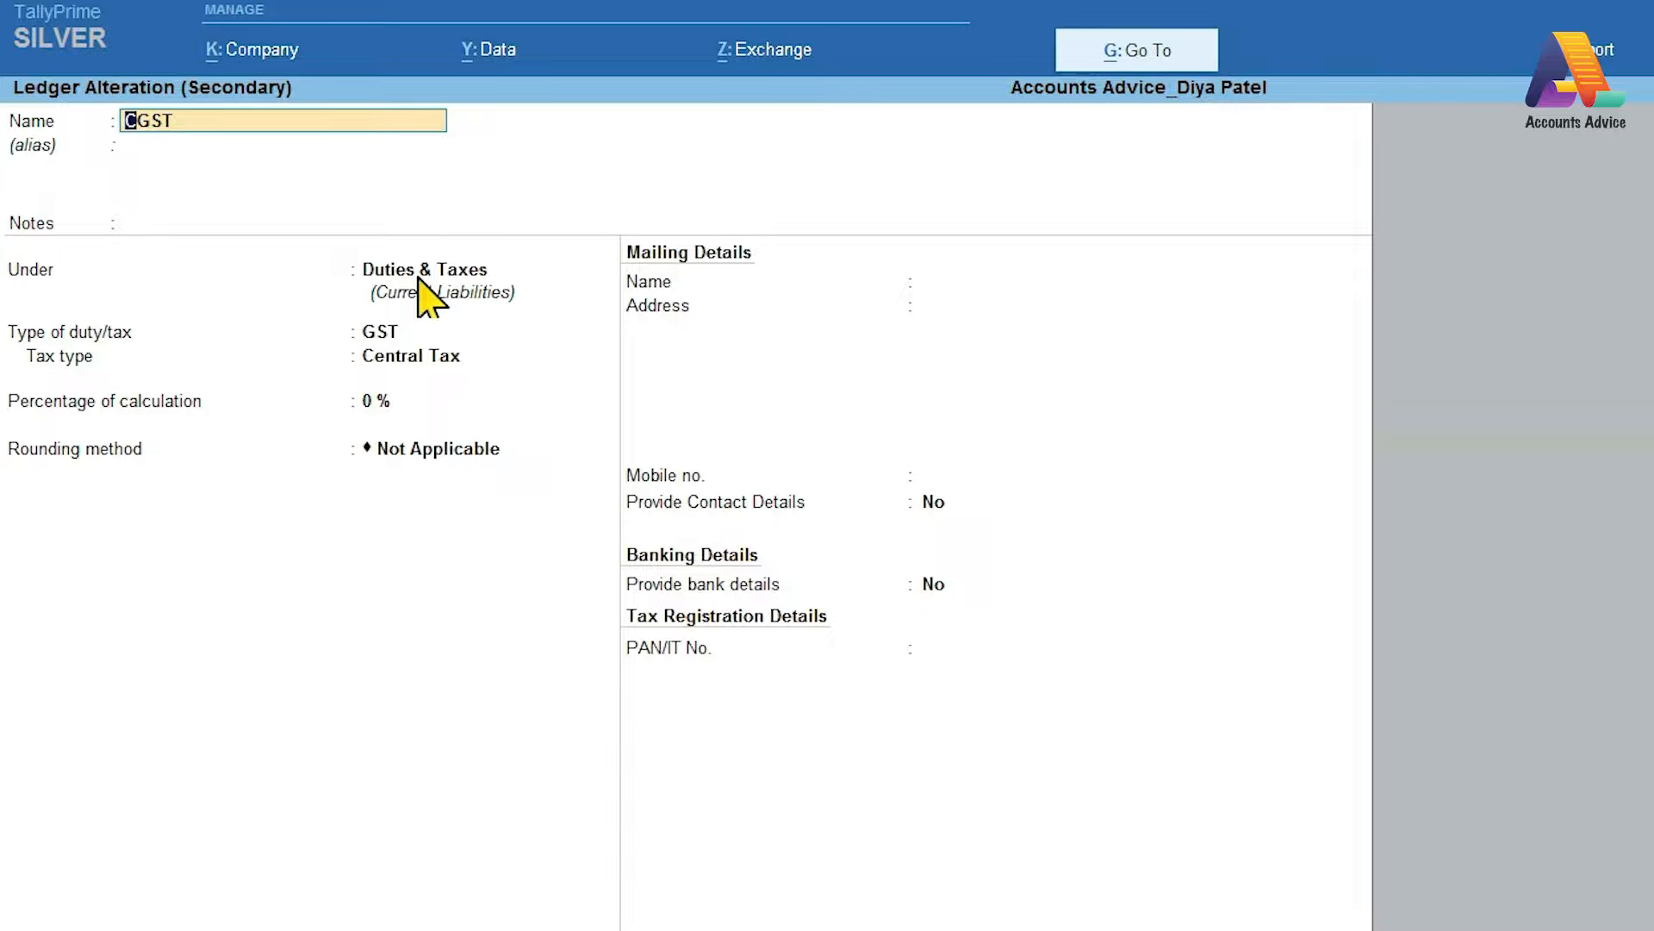
{"action": "key", "text": "Return"}
{"action": "key", "text": "Return"}
{"action": "key", "text": "Return"}
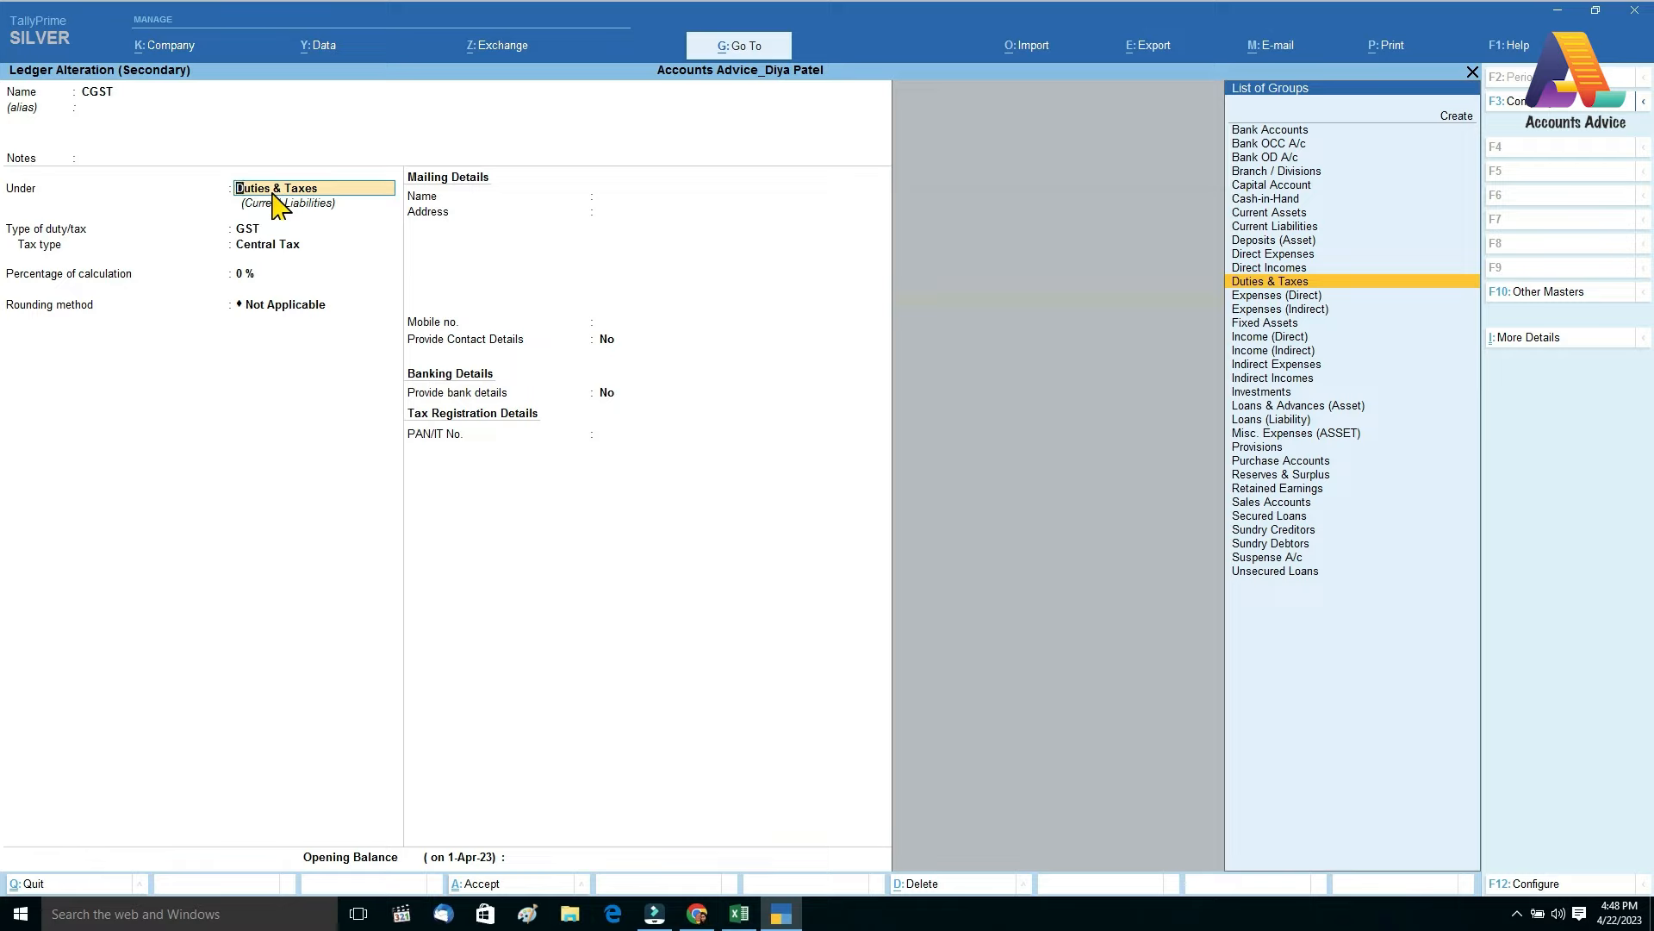